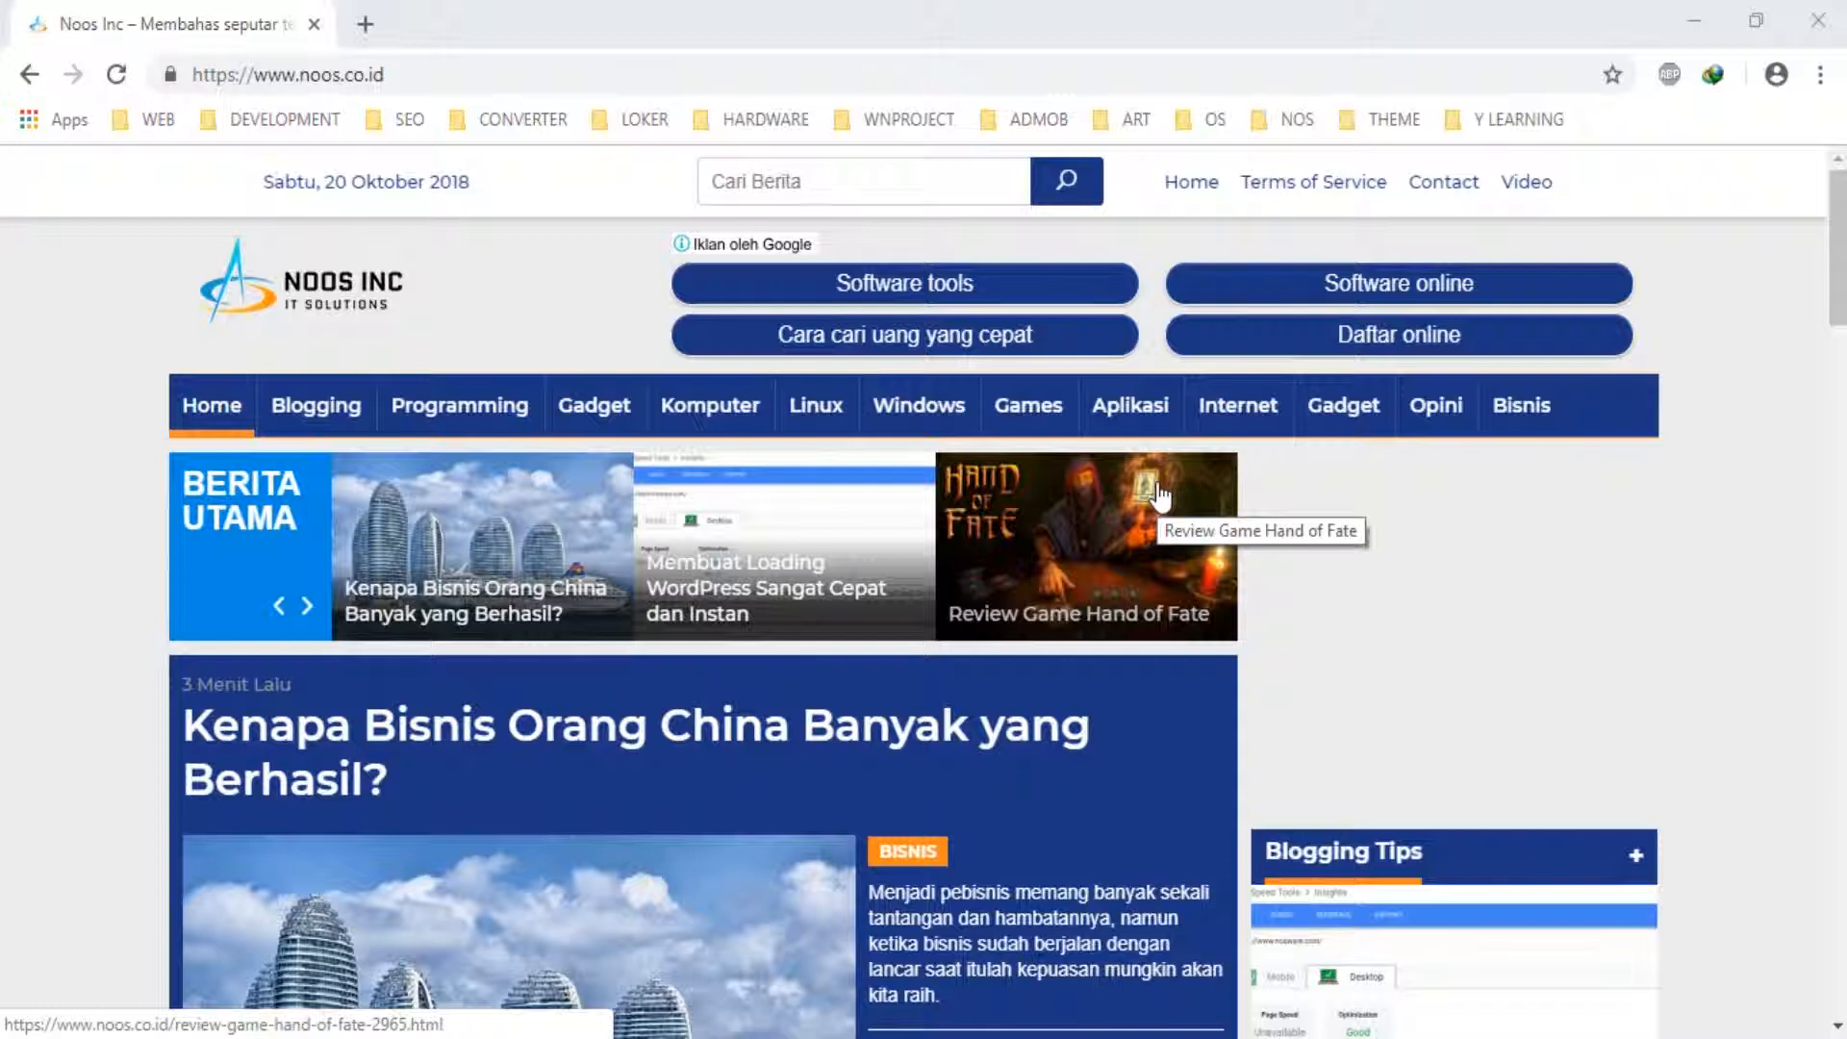
# Step: Replace the current address and open the Ubersuggest keyword tool at neilpatel.com/ubersuggest/
pyautogui.click(428, 75)
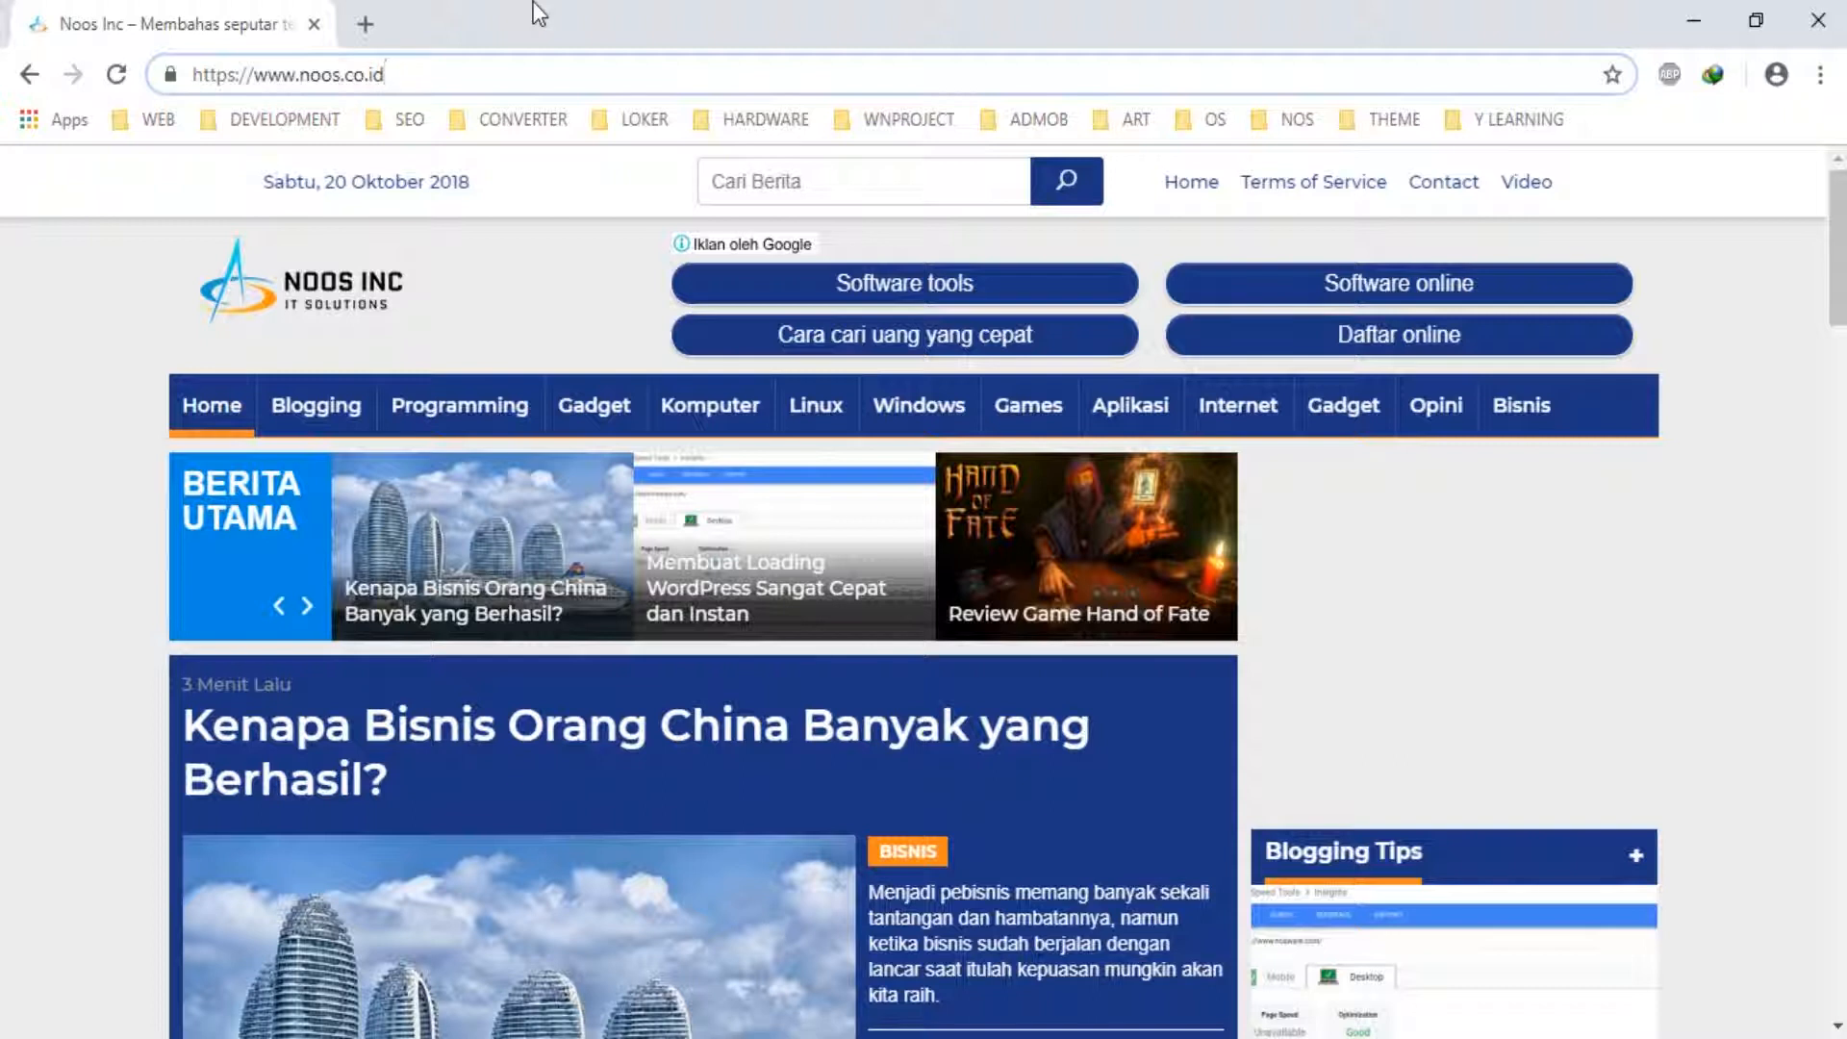
pyautogui.hotkey('ctrl', 'l')
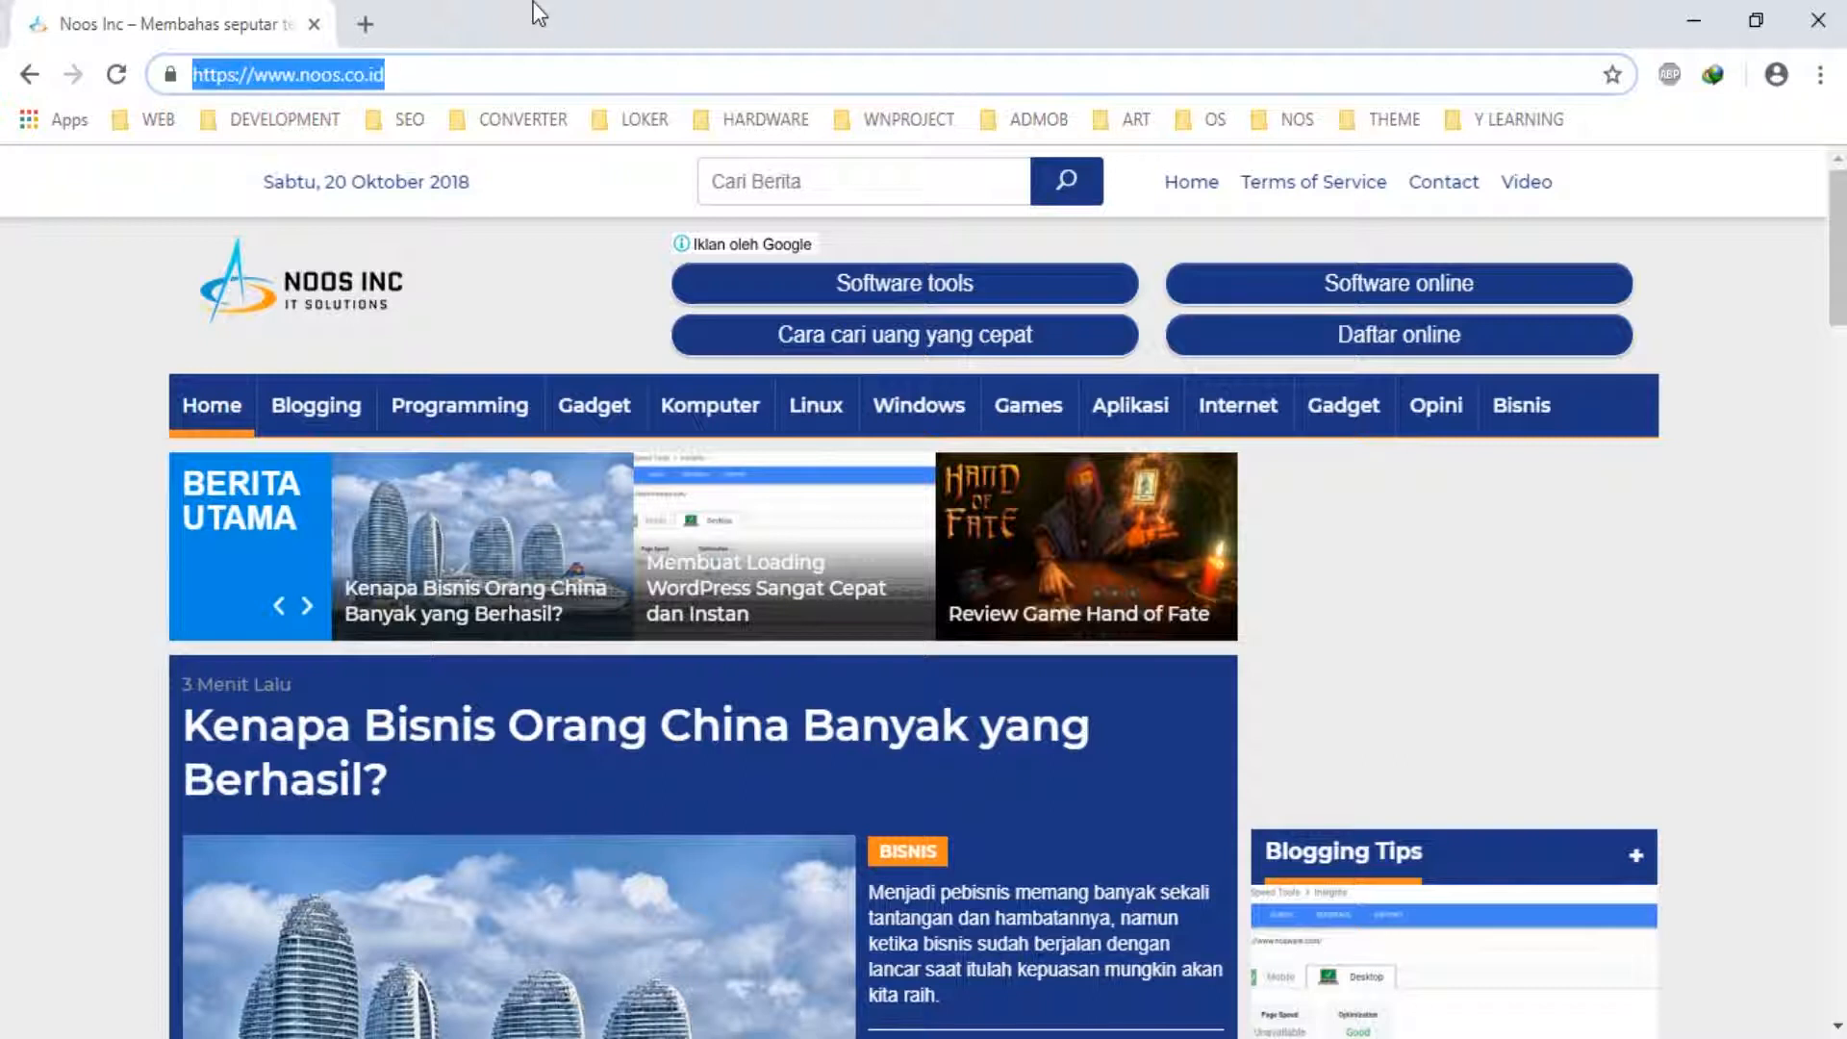
pyautogui.press('BackSpace')
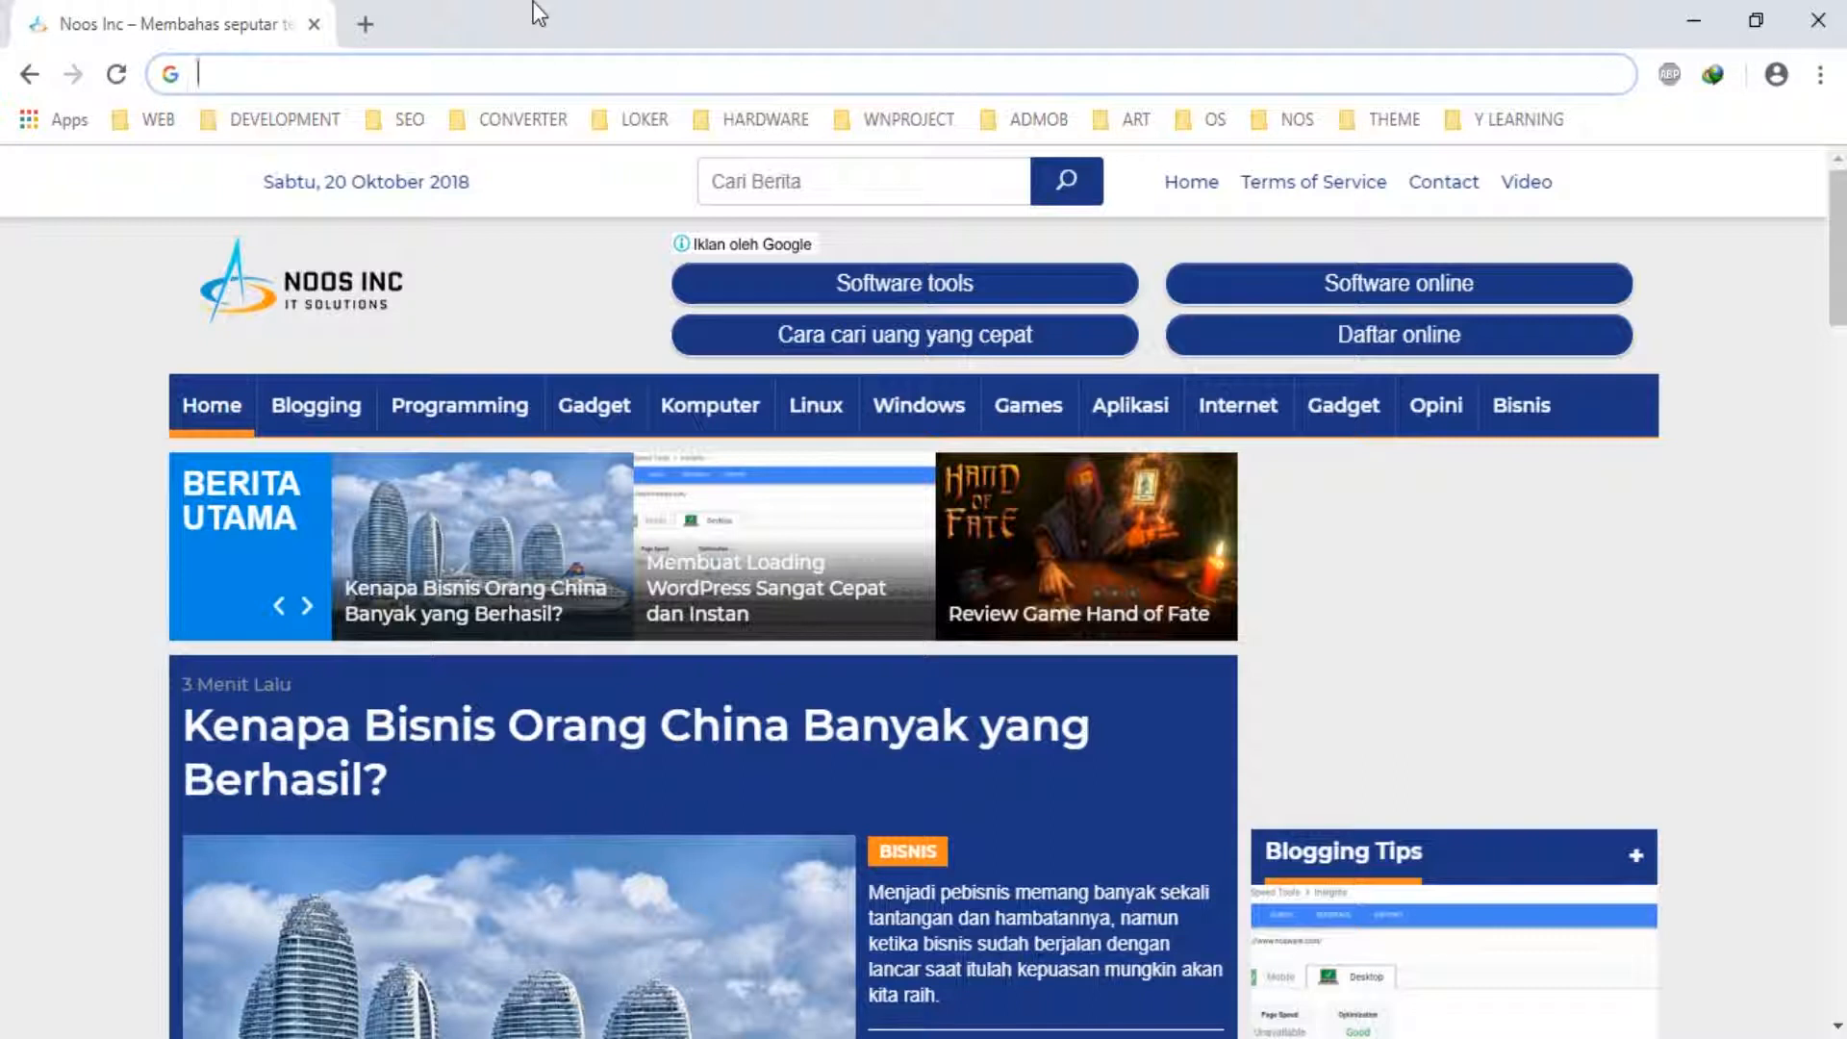
pyautogui.write('neilpatel.com/ubersuggest/')
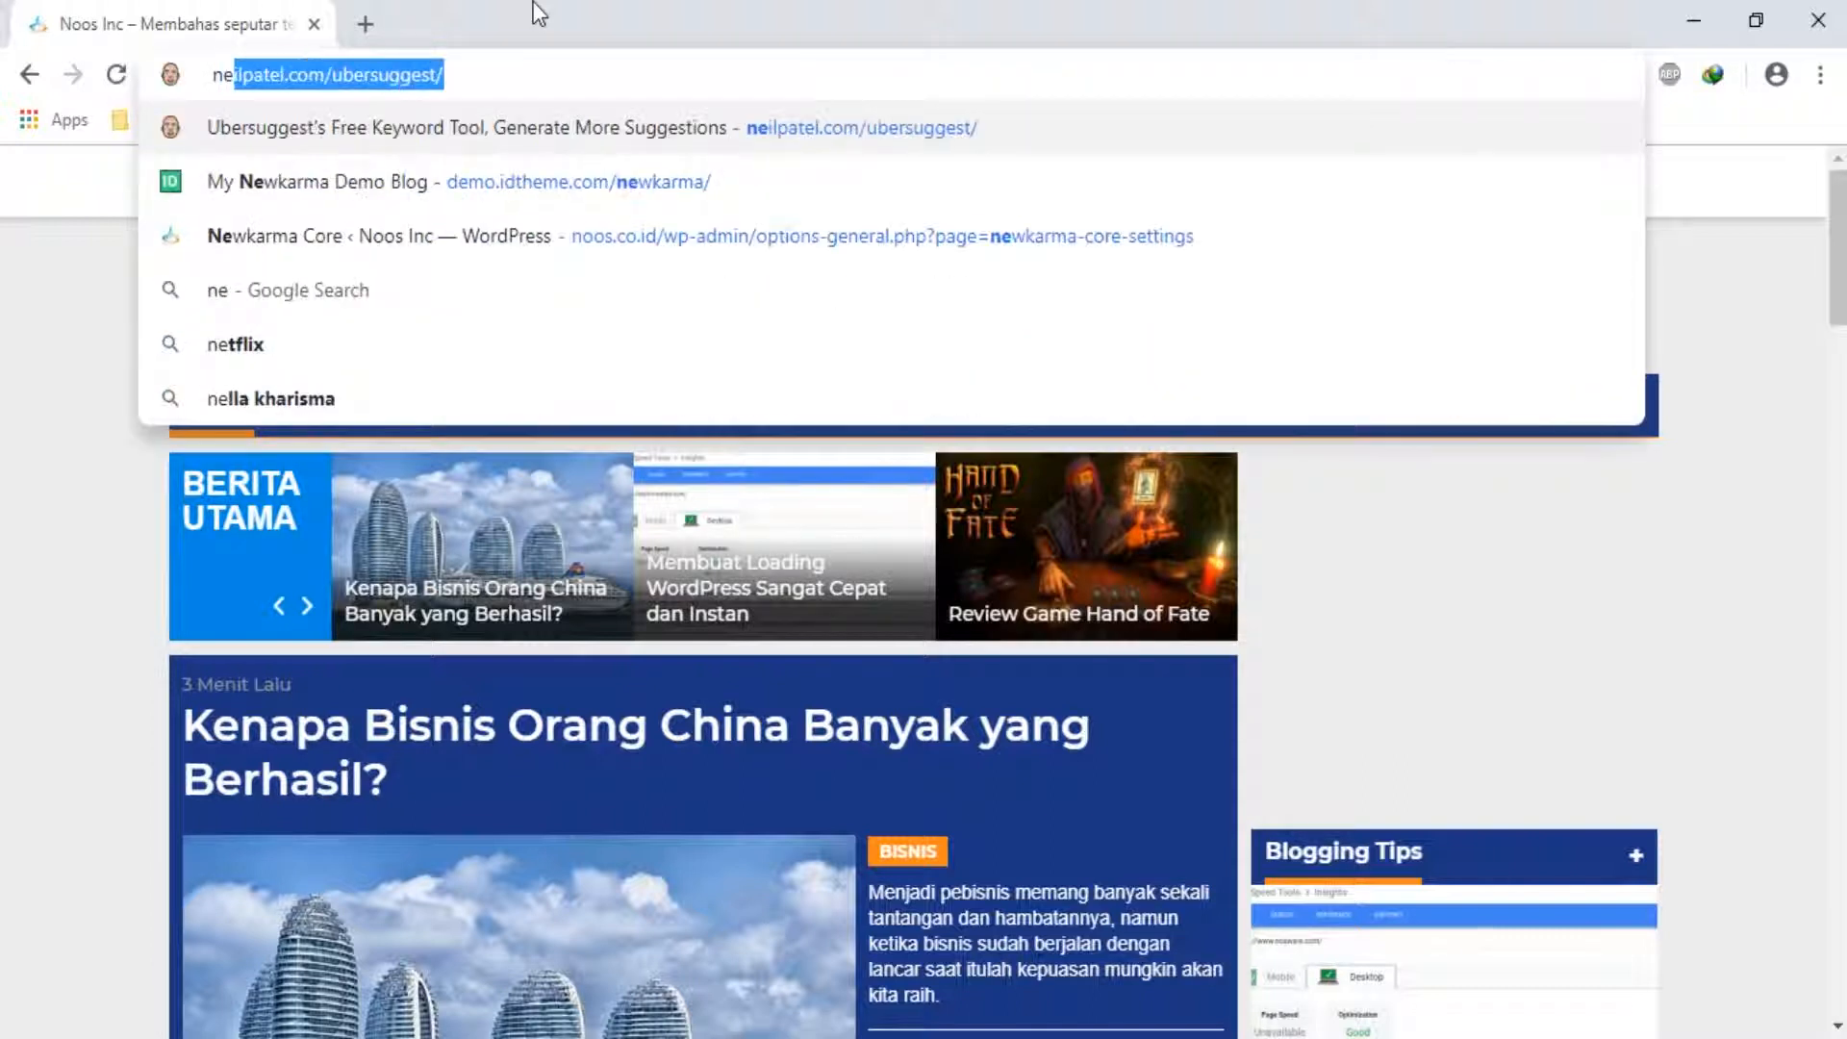
pyautogui.click(577, 129)
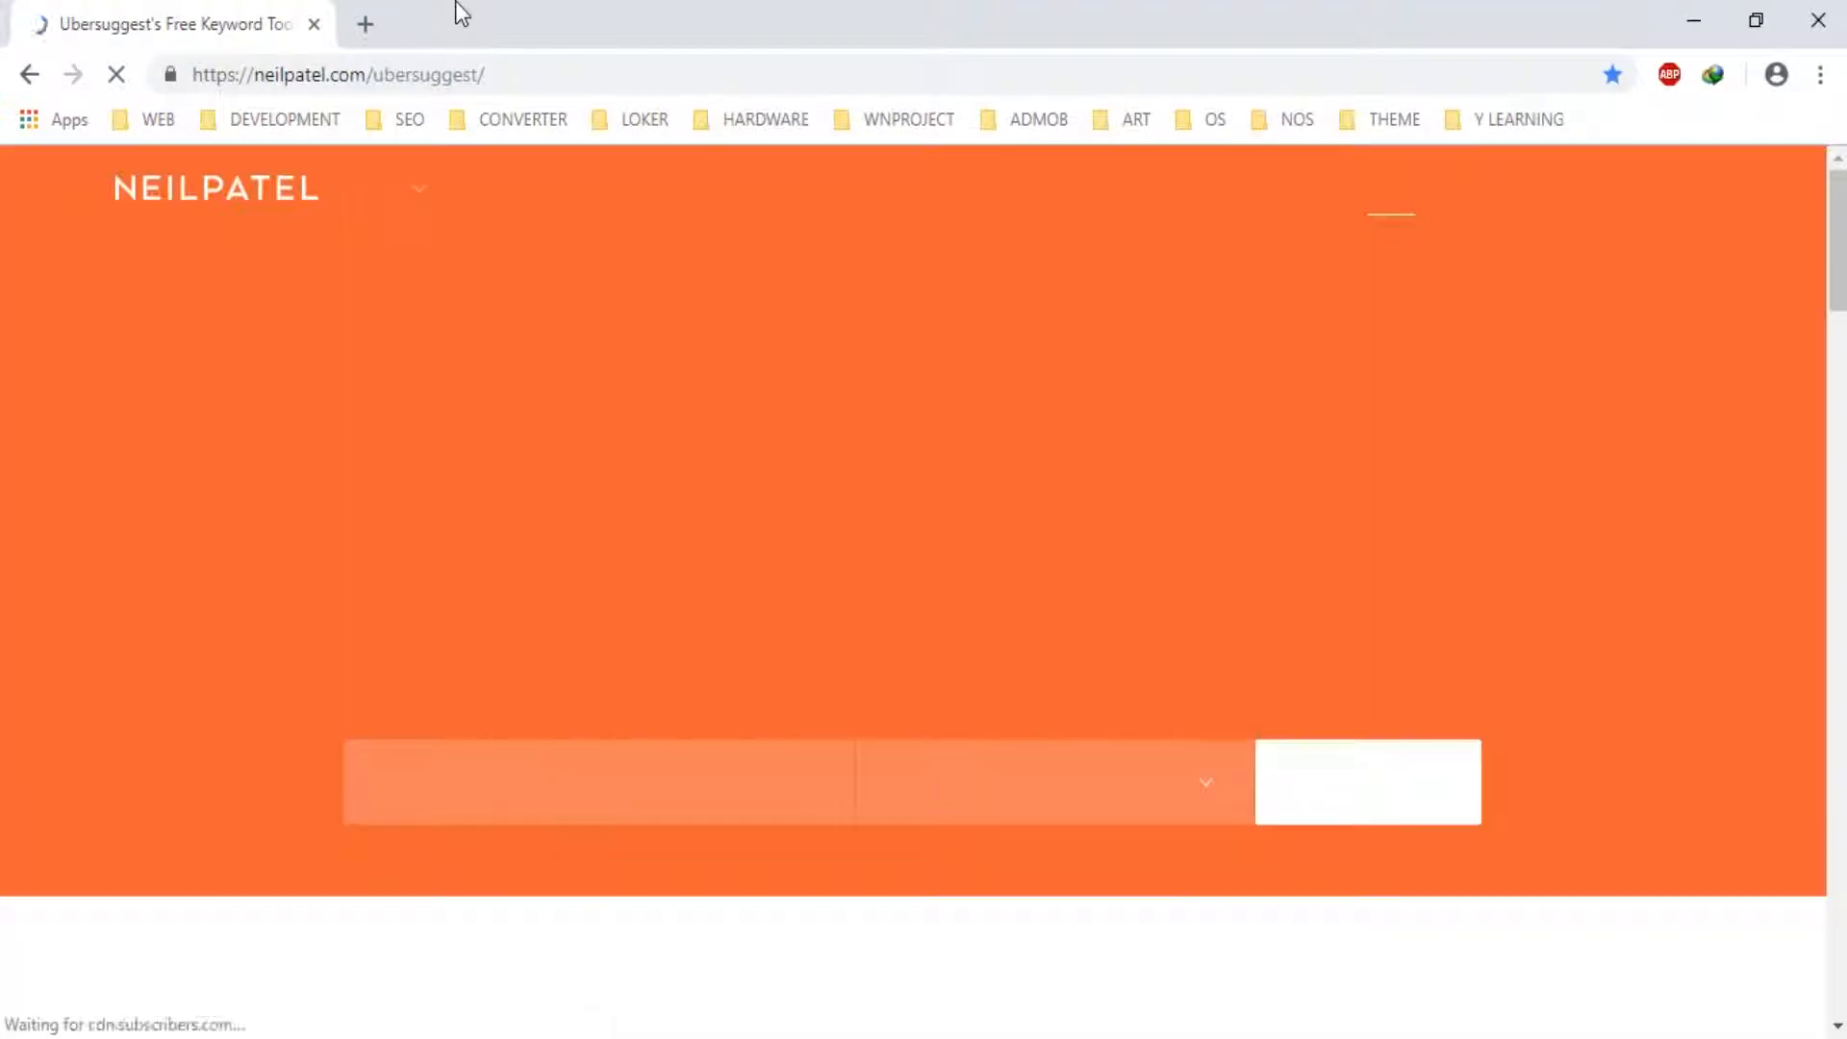
pyautogui.scroll(-6, 794, 417)
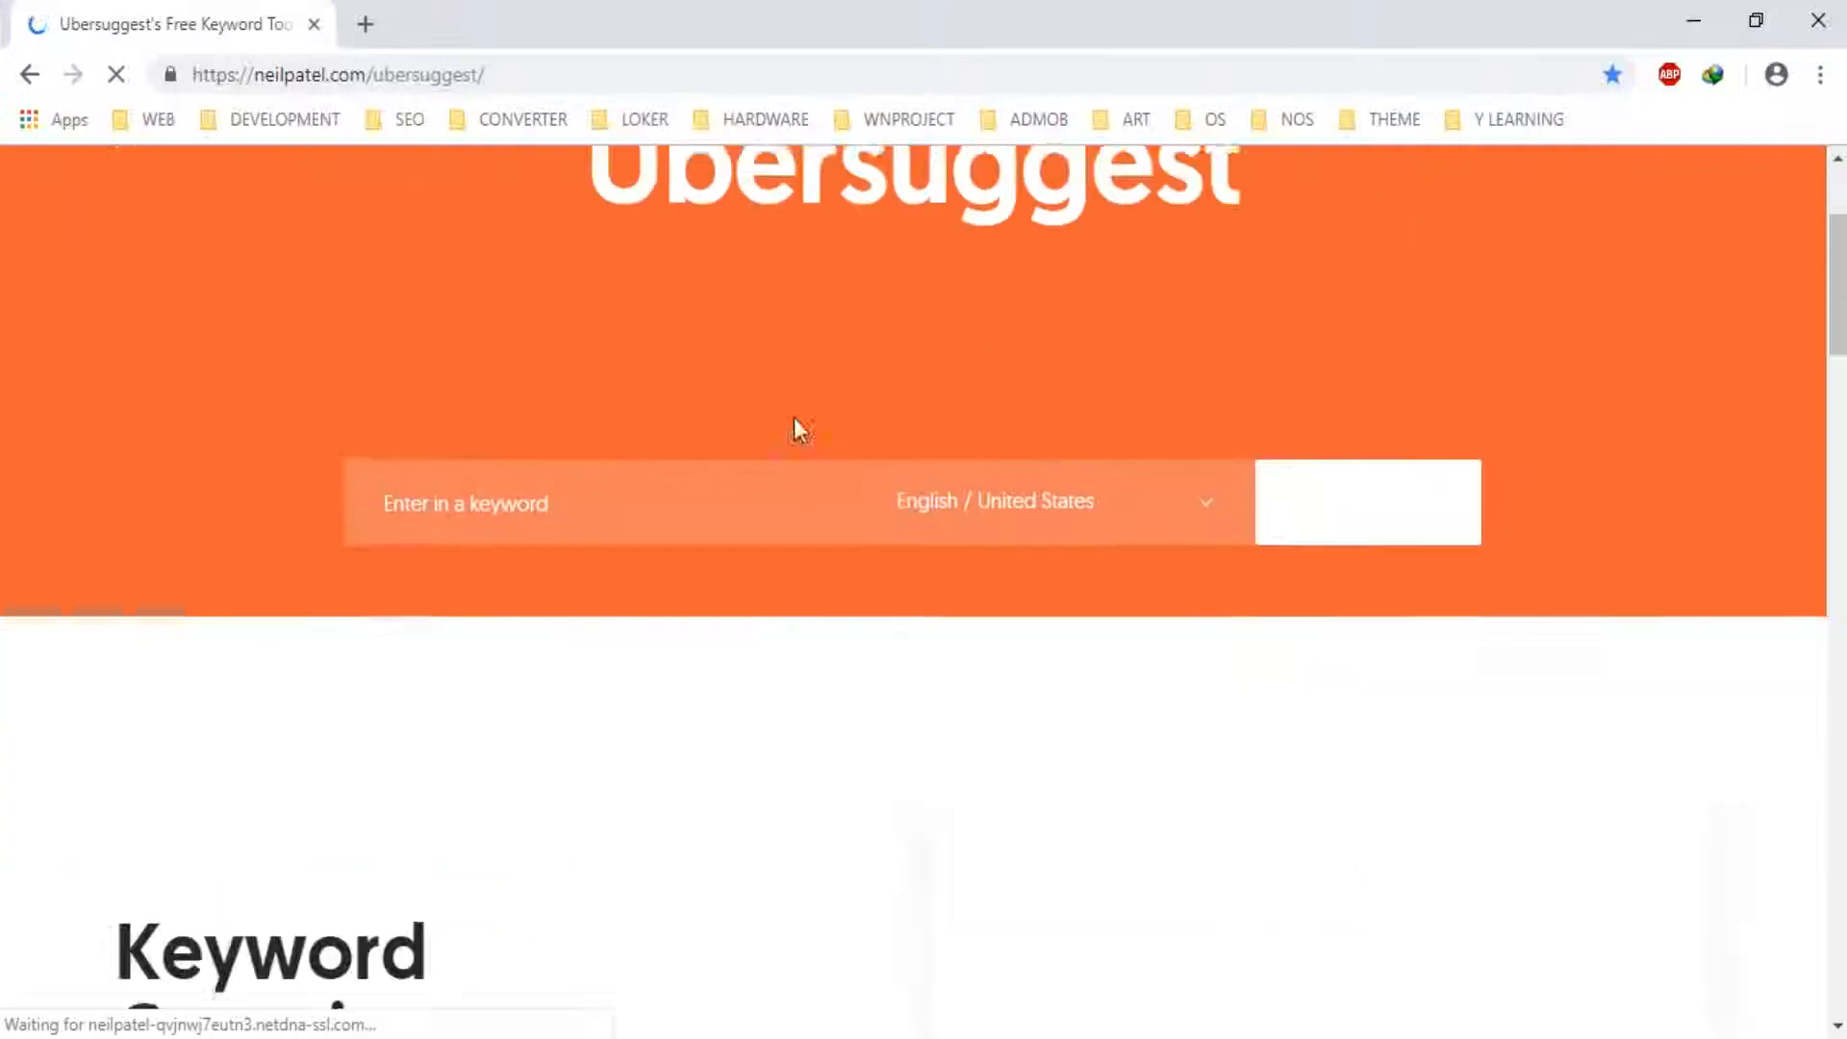
pyautogui.scroll(4, 843, 430)
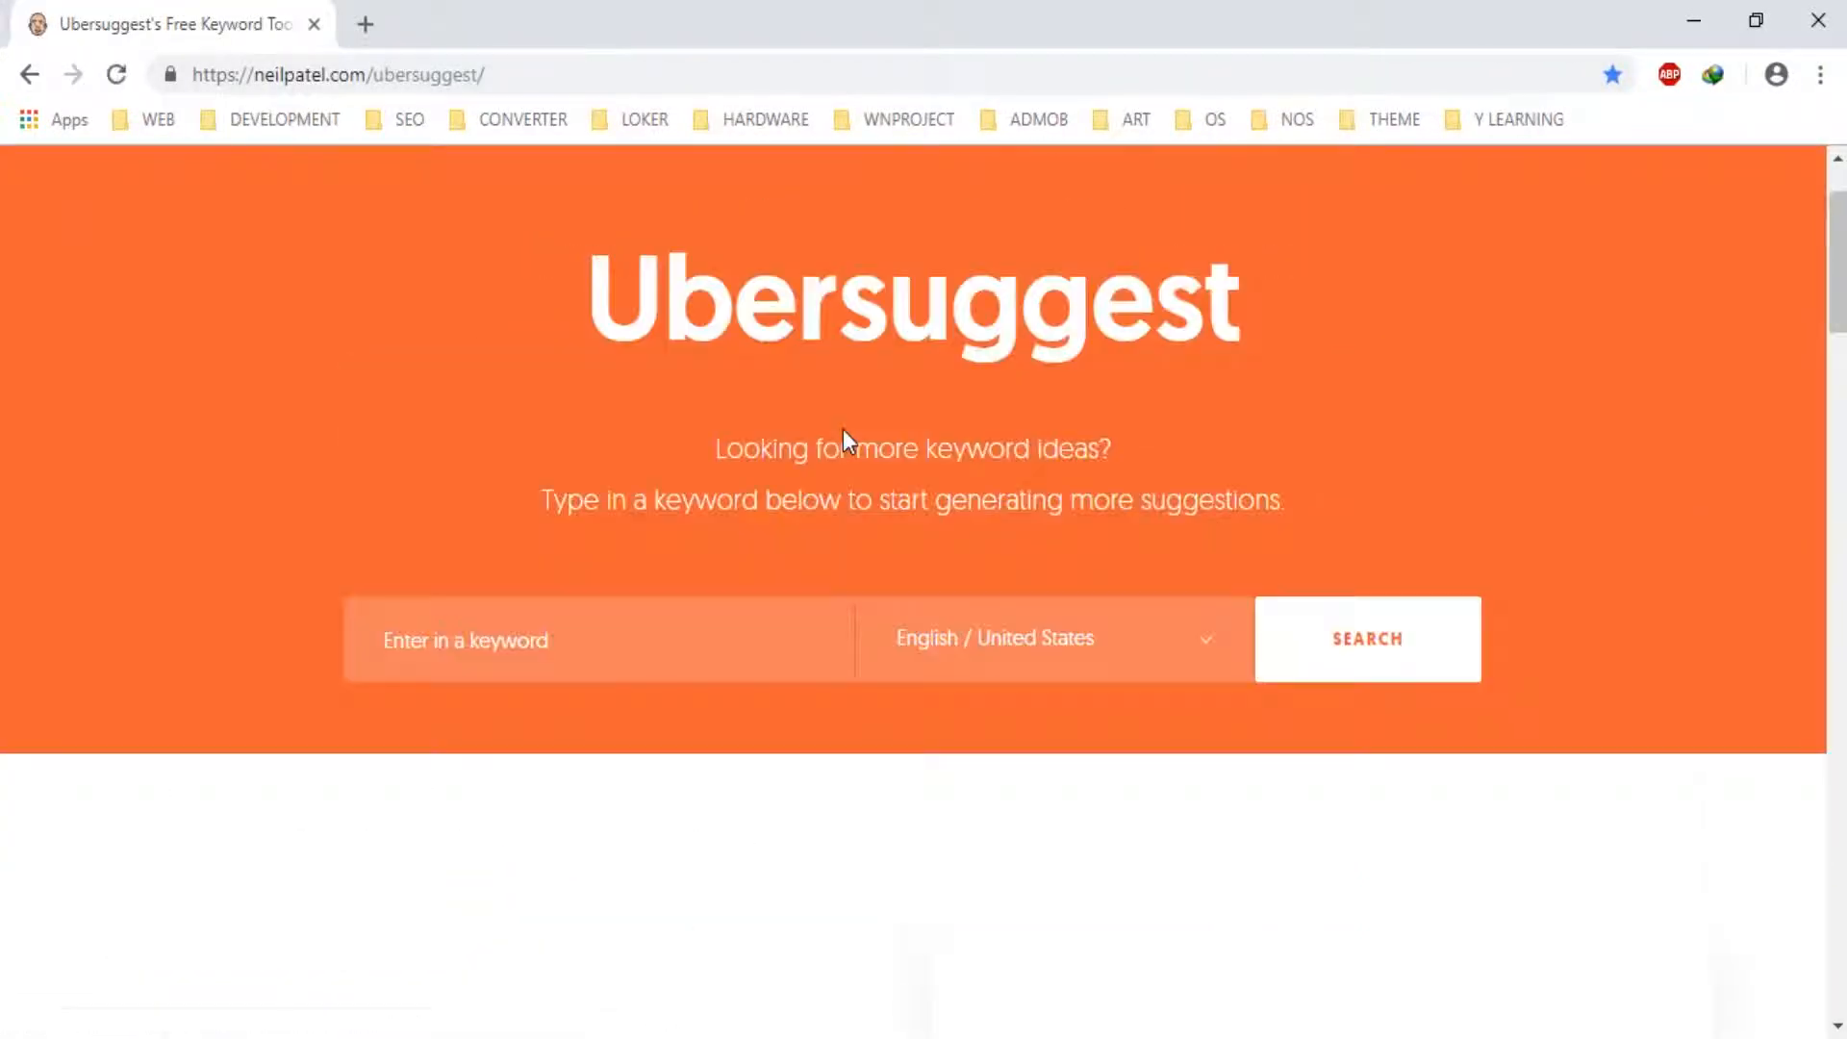
pyautogui.scroll(-1, 842, 429)
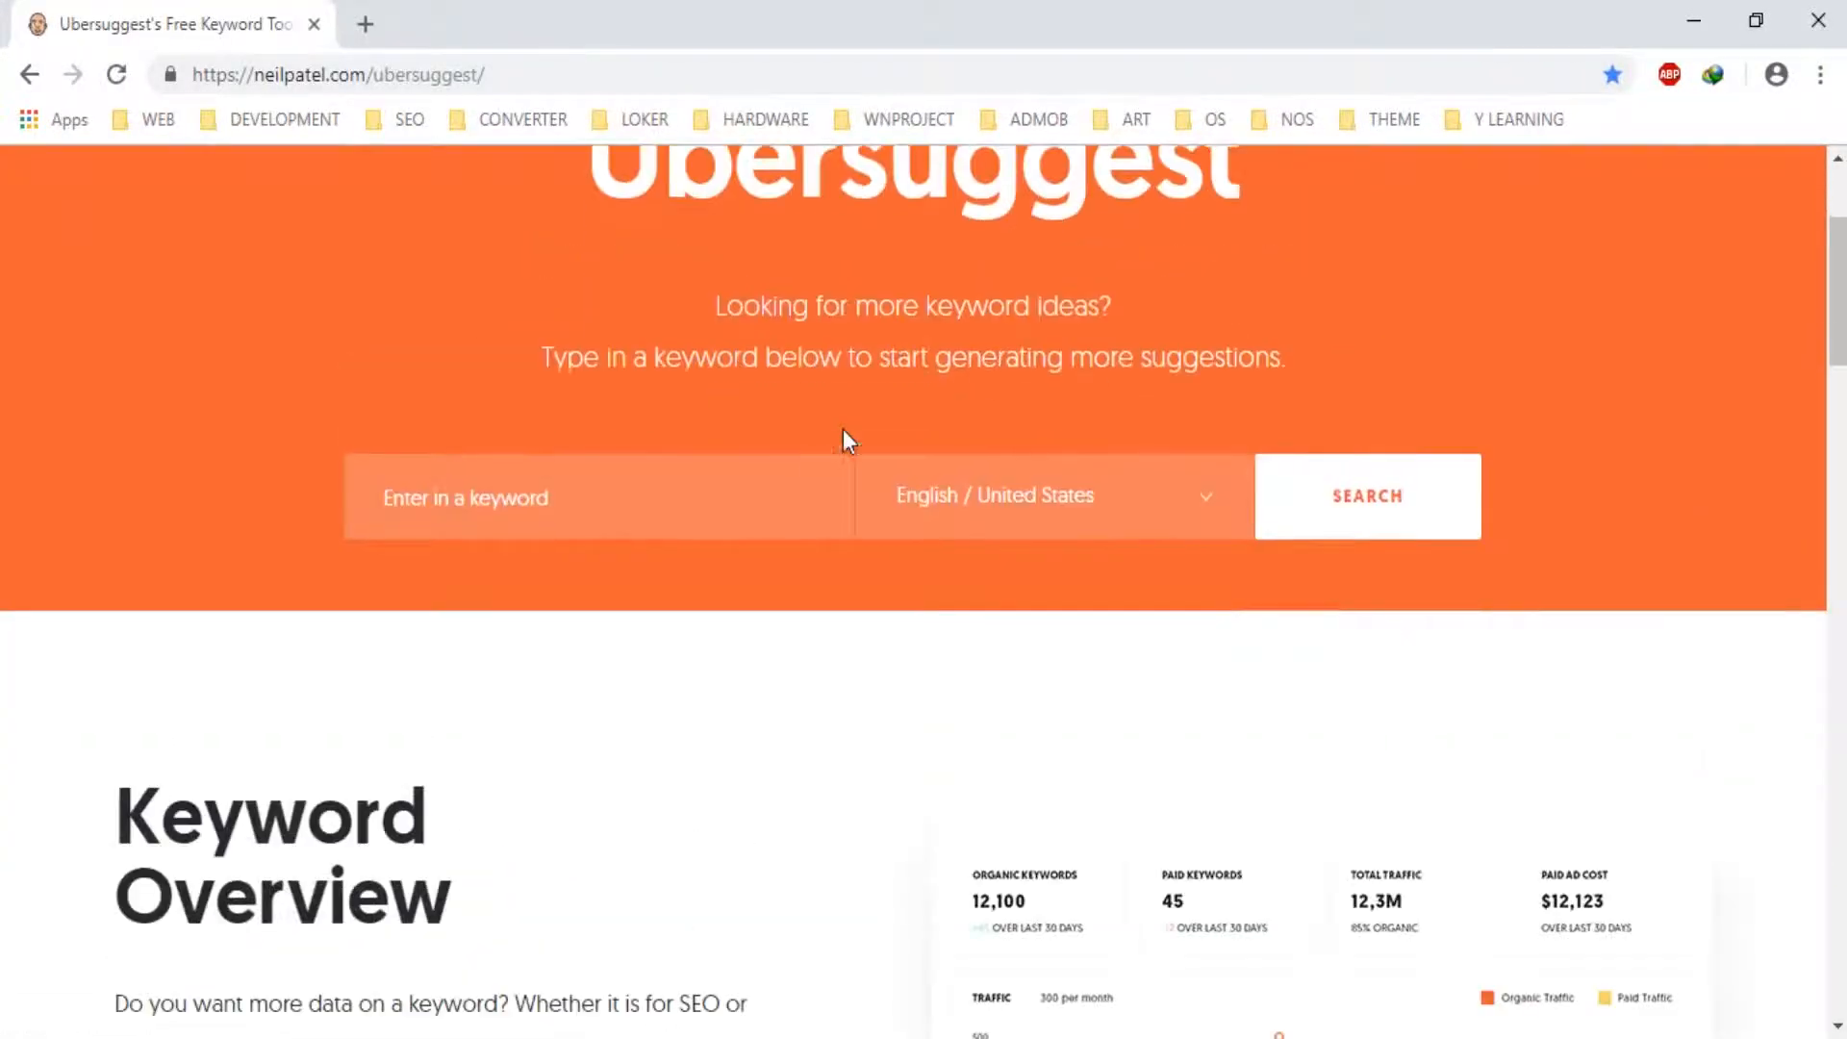
pyautogui.click(662, 510)
pyautogui.scroll(-1, 302, 447)
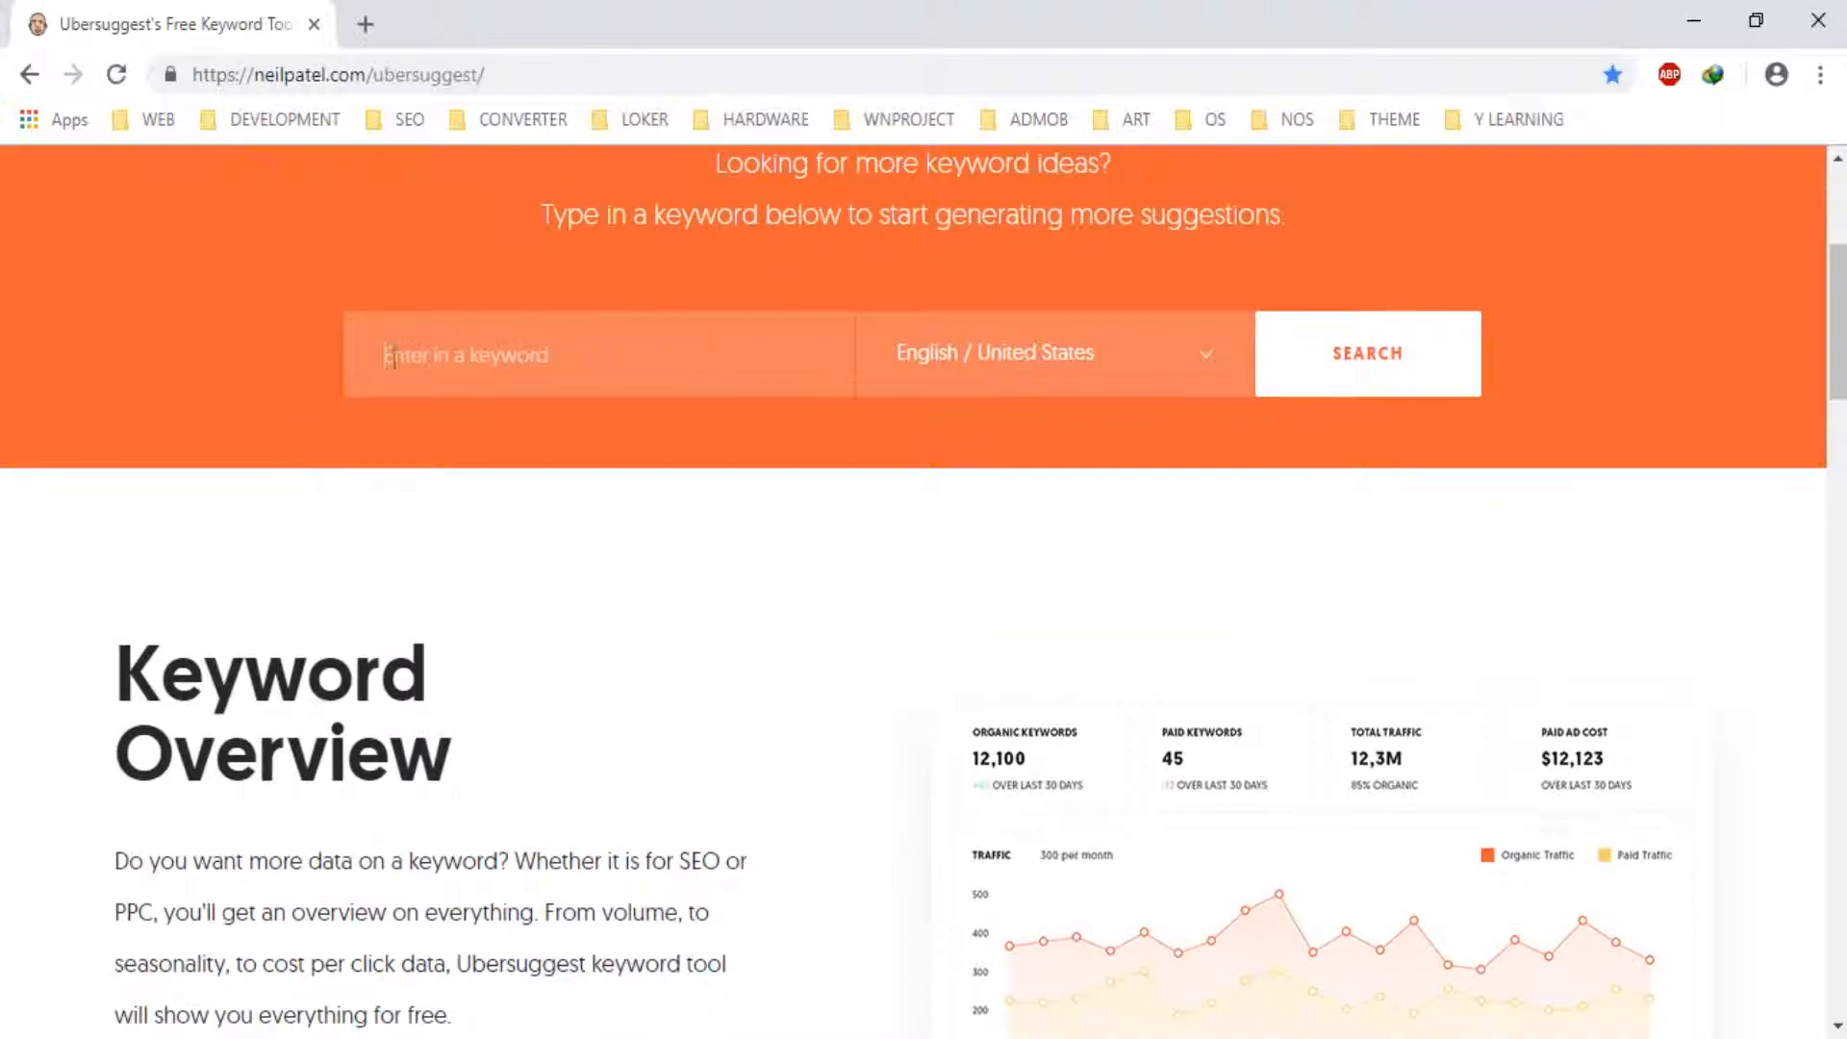
pyautogui.scroll(2, 905, 358)
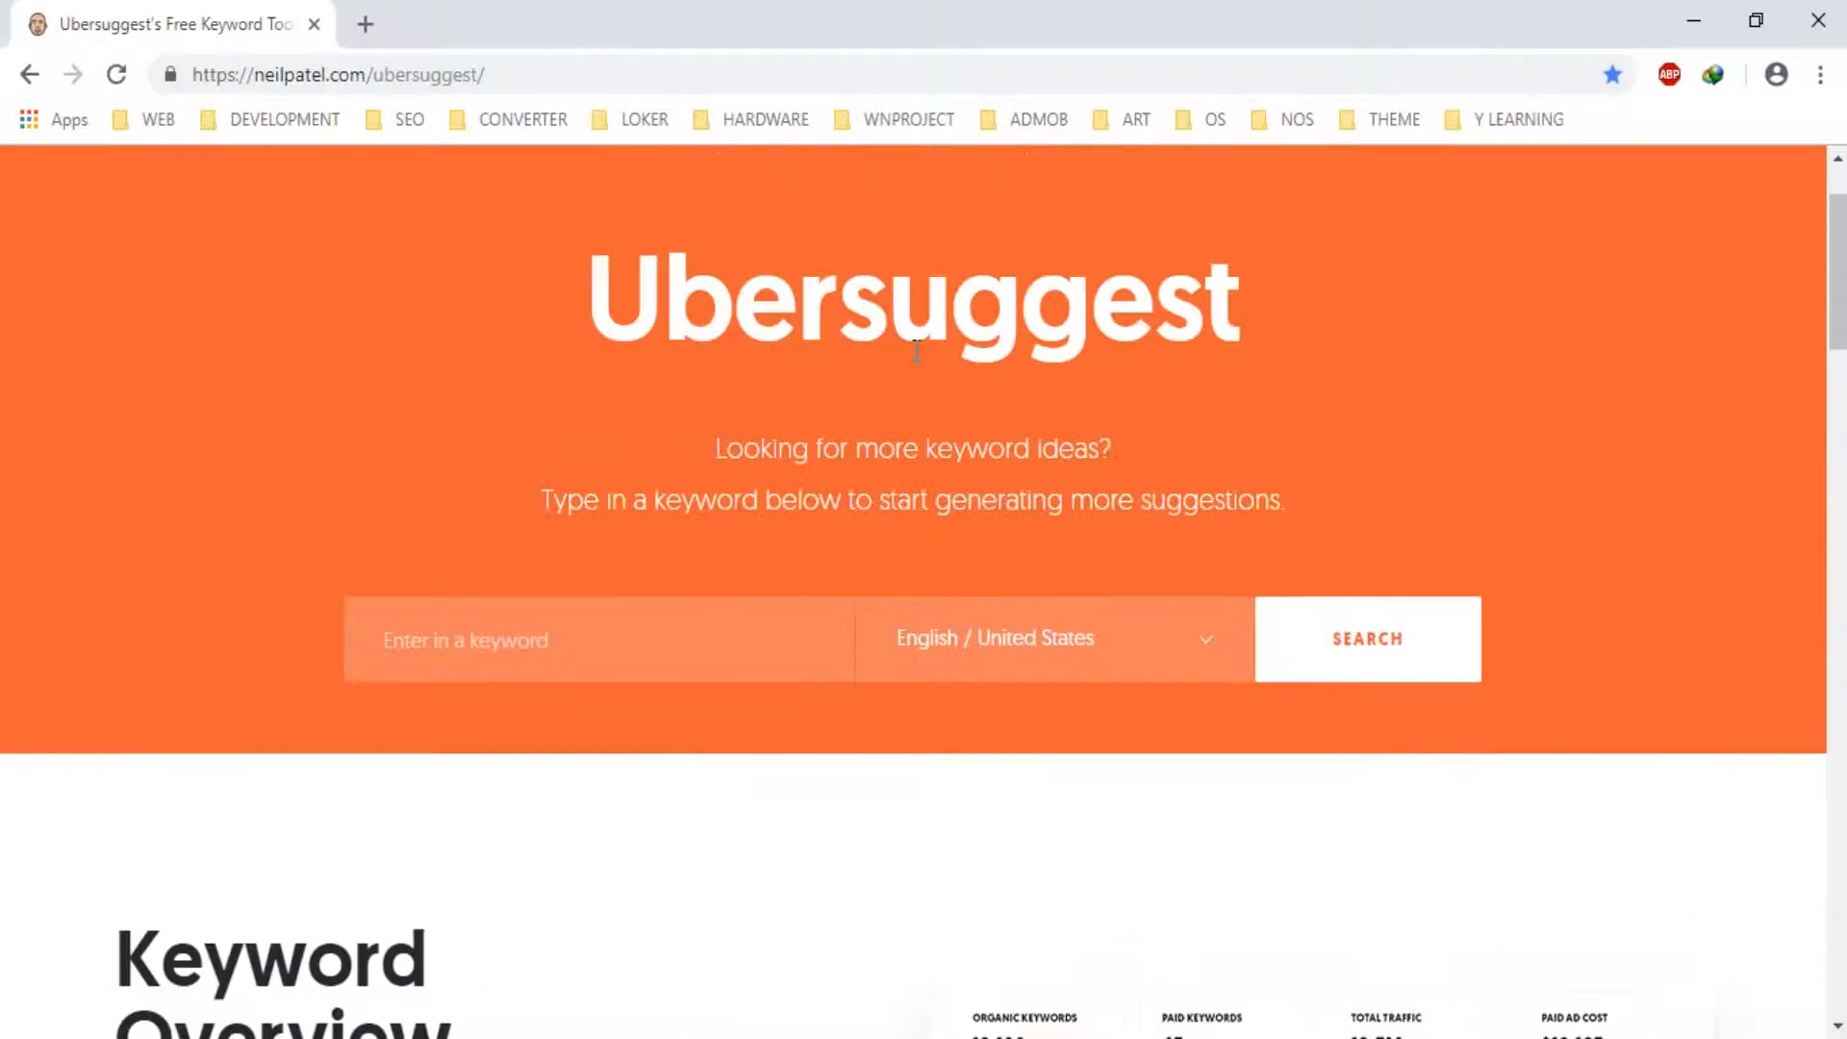
# Step: Look through the language and country options available for the keyword search without choosing another one
pyautogui.click(1217, 673)
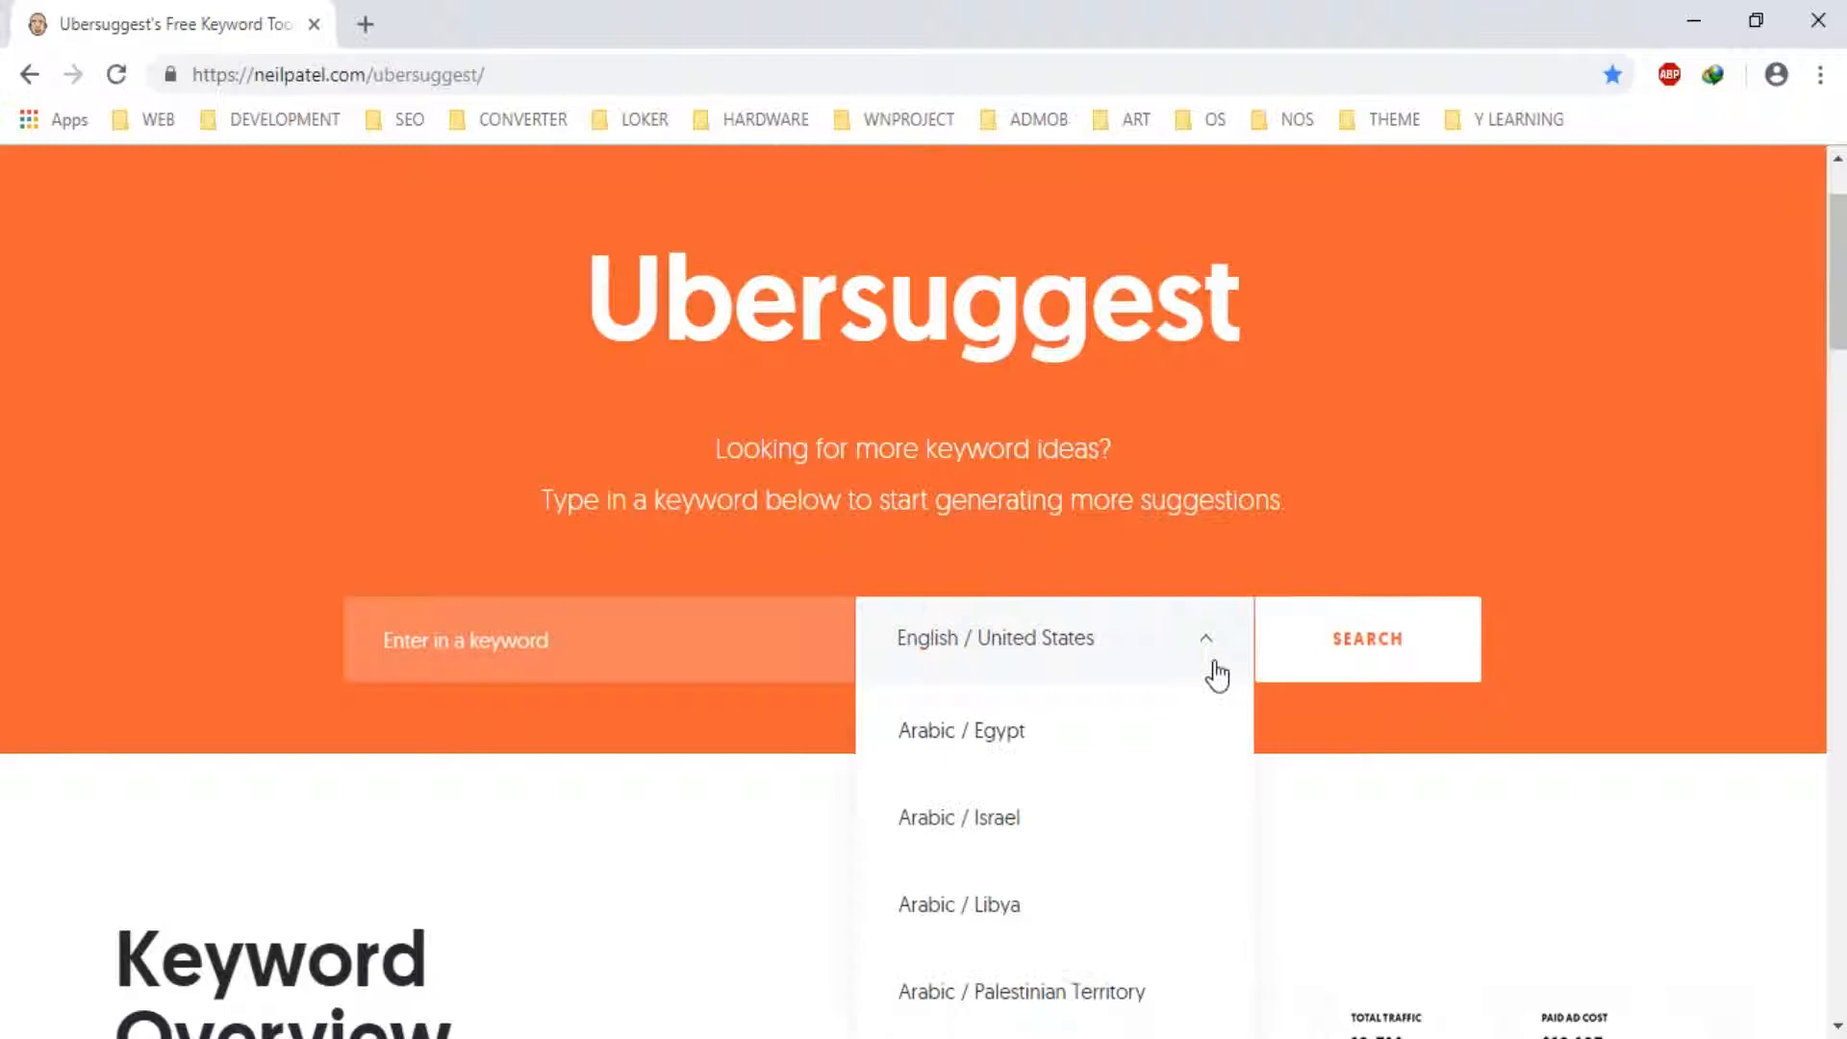
pyautogui.scroll(-2, 1216, 672)
pyautogui.scroll(-1, 1213, 621)
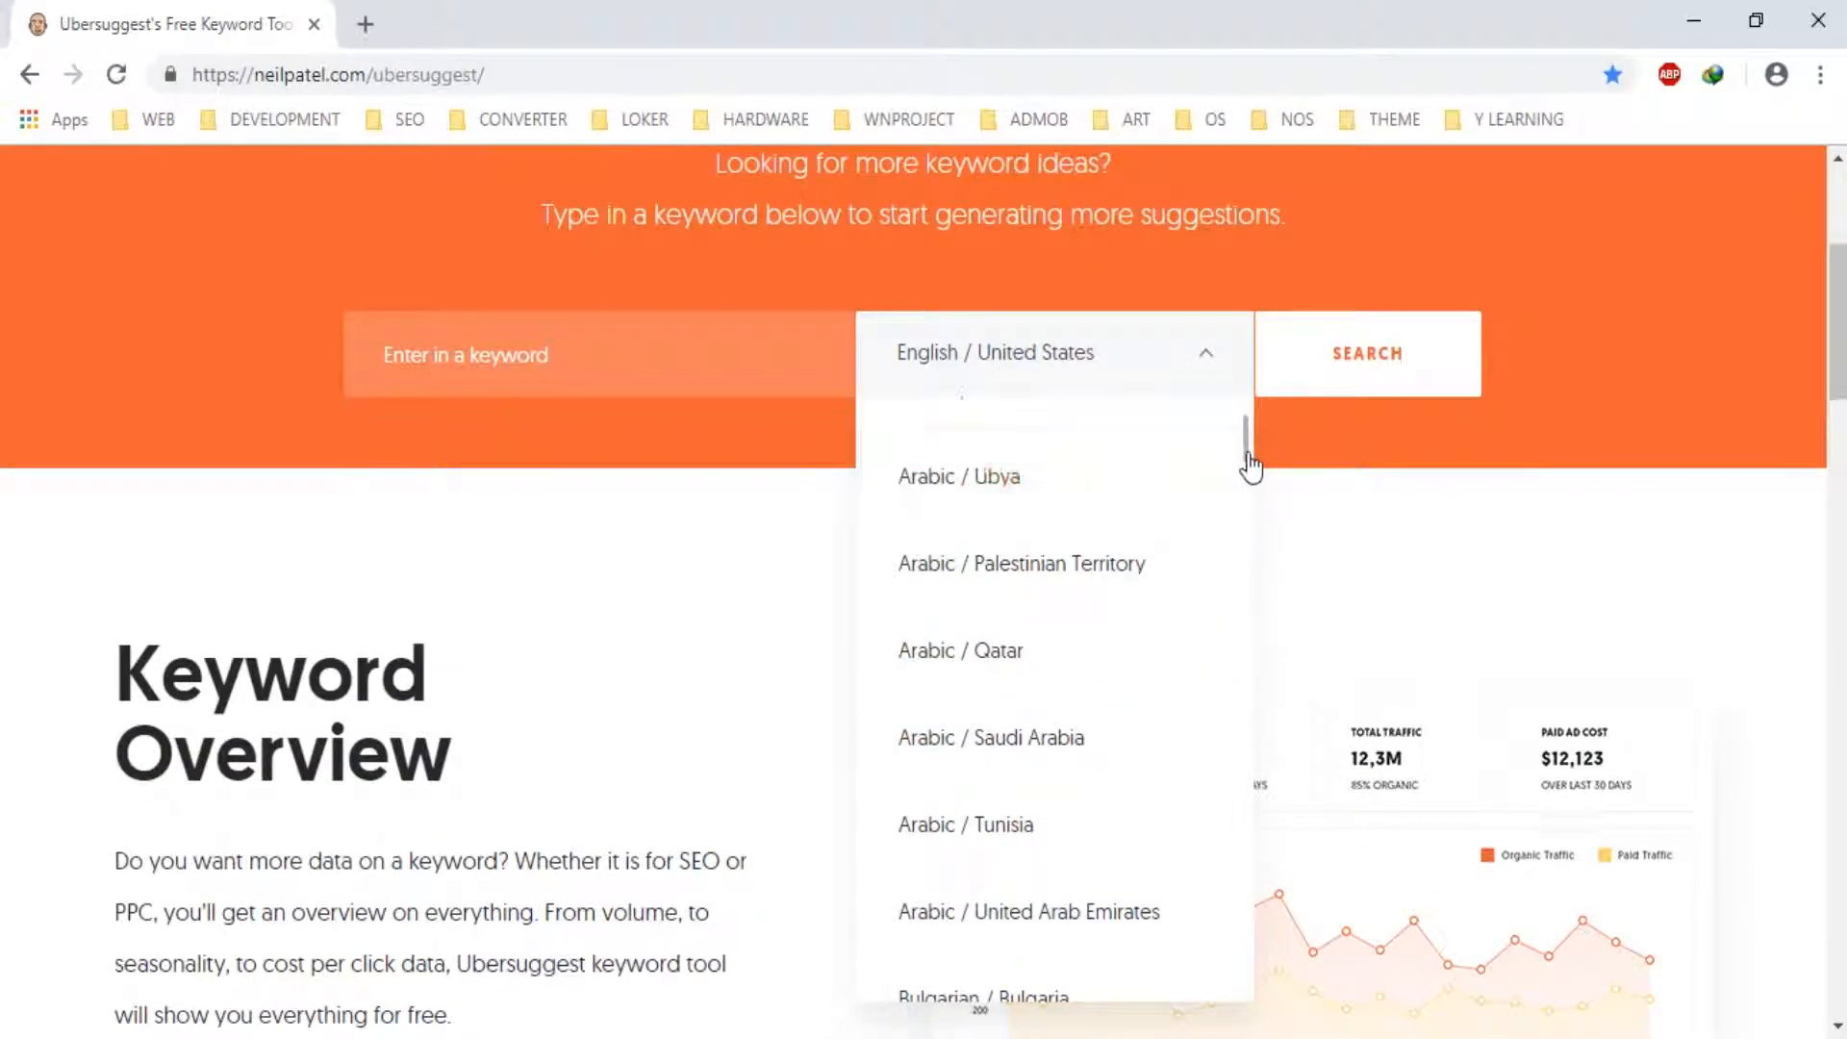
pyautogui.moveTo(1248, 465)
pyautogui.mouseDown()
pyautogui.moveTo(1246, 496)
pyautogui.moveTo(1245, 411)
pyautogui.mouseUp()
pyautogui.click(1019, 453)
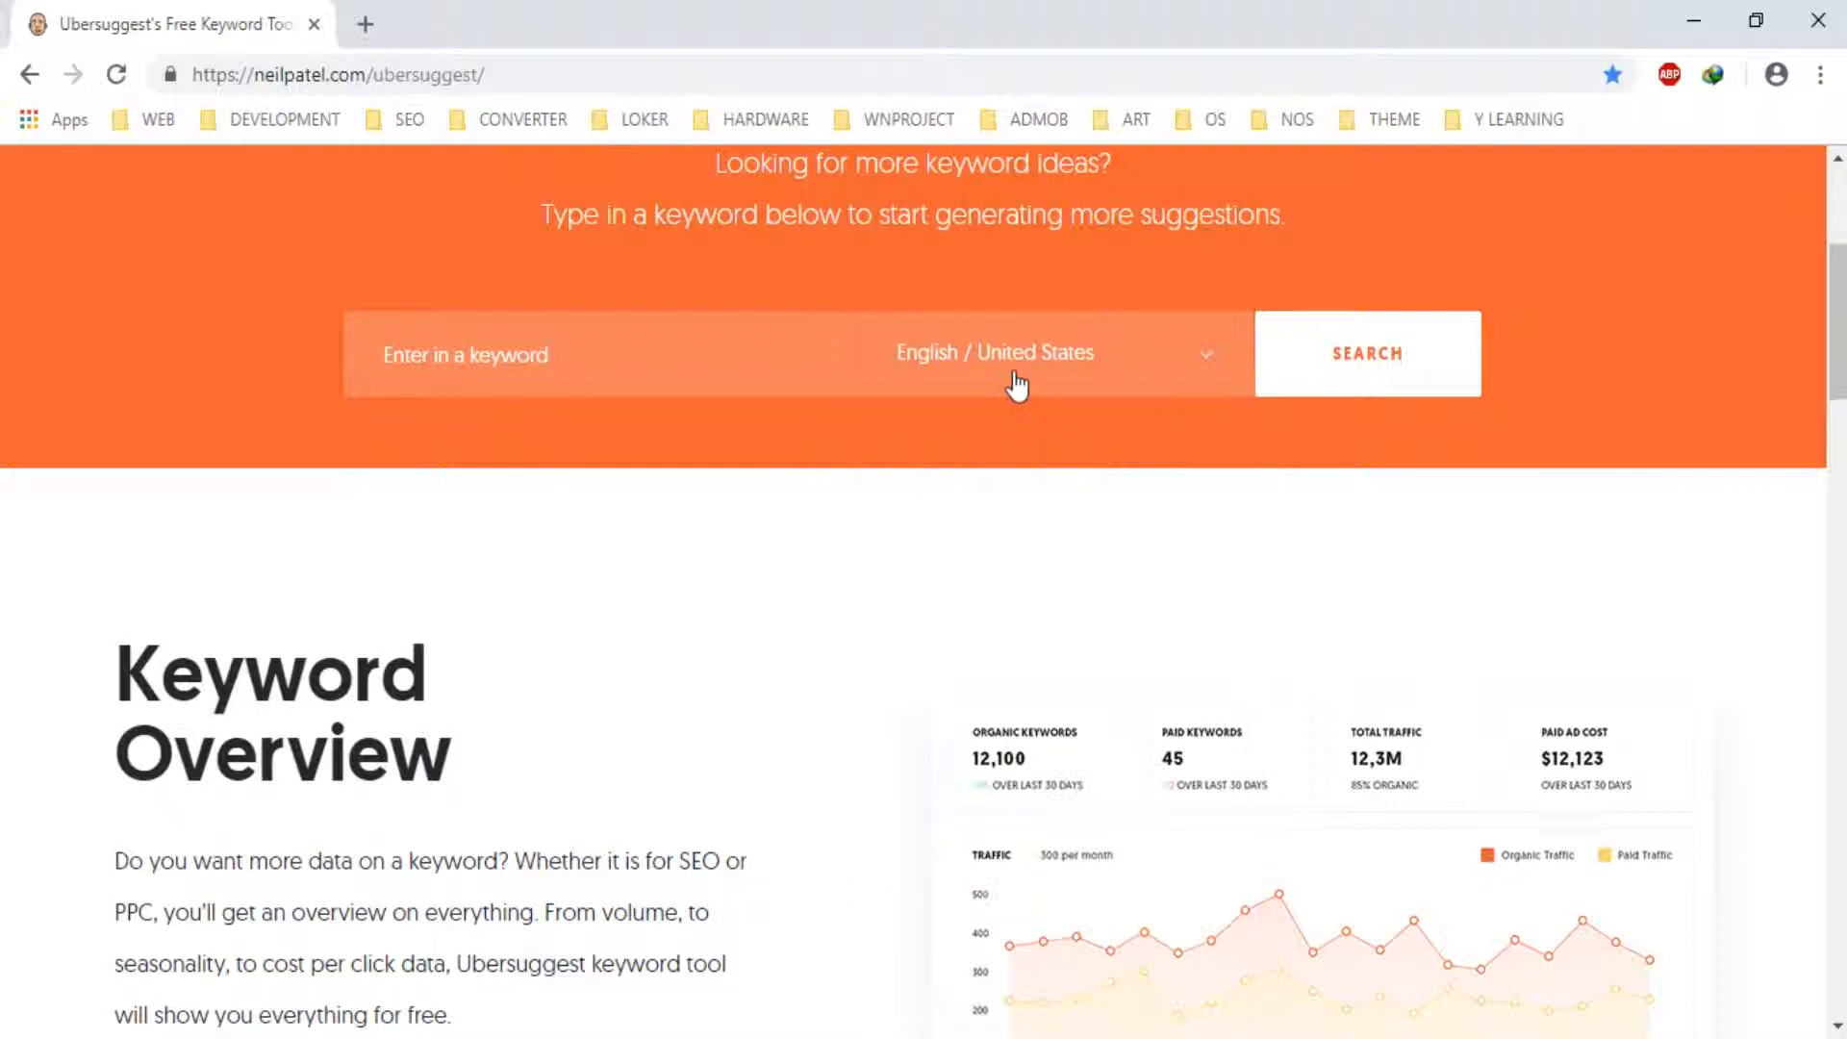
pyautogui.click(1214, 385)
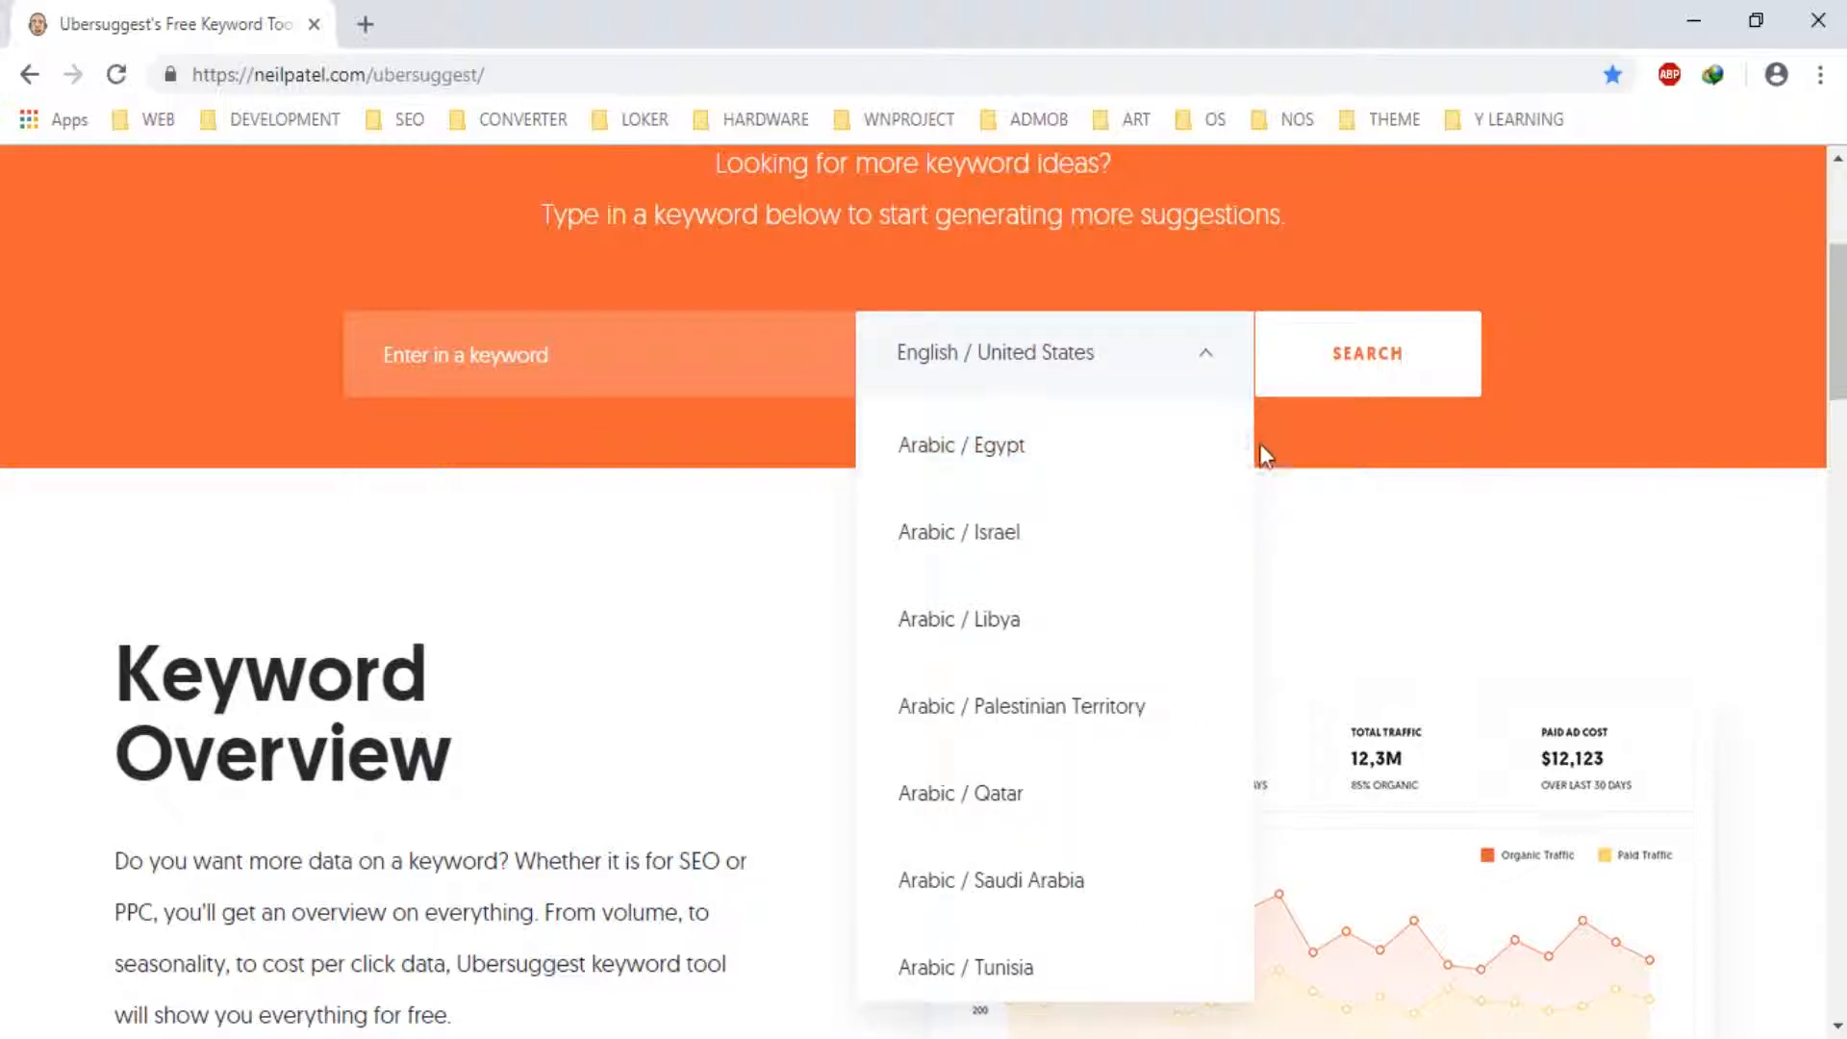
pyautogui.moveTo(1245, 441); pyautogui.dragTo(1292, 383)
# Step: Search for keyword suggestions on "android" with English / United States as the language and country
pyautogui.click(647, 355)
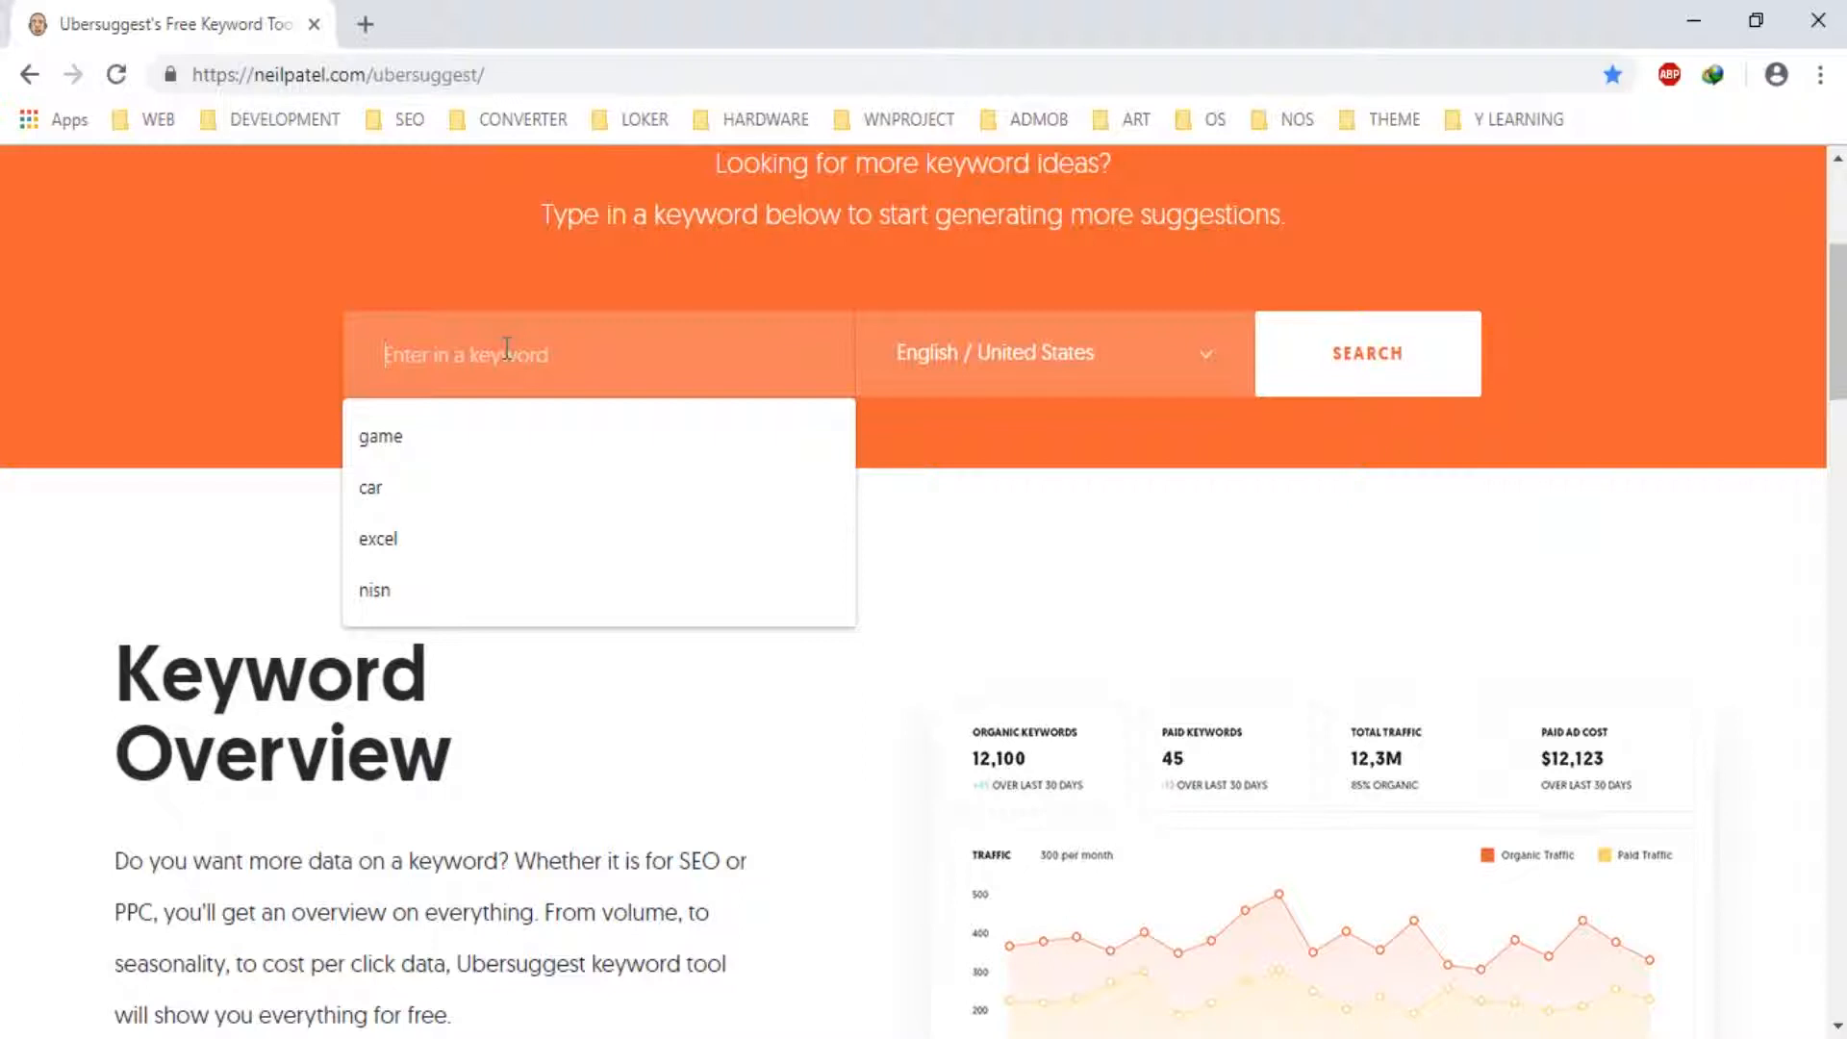
pyautogui.write('android')
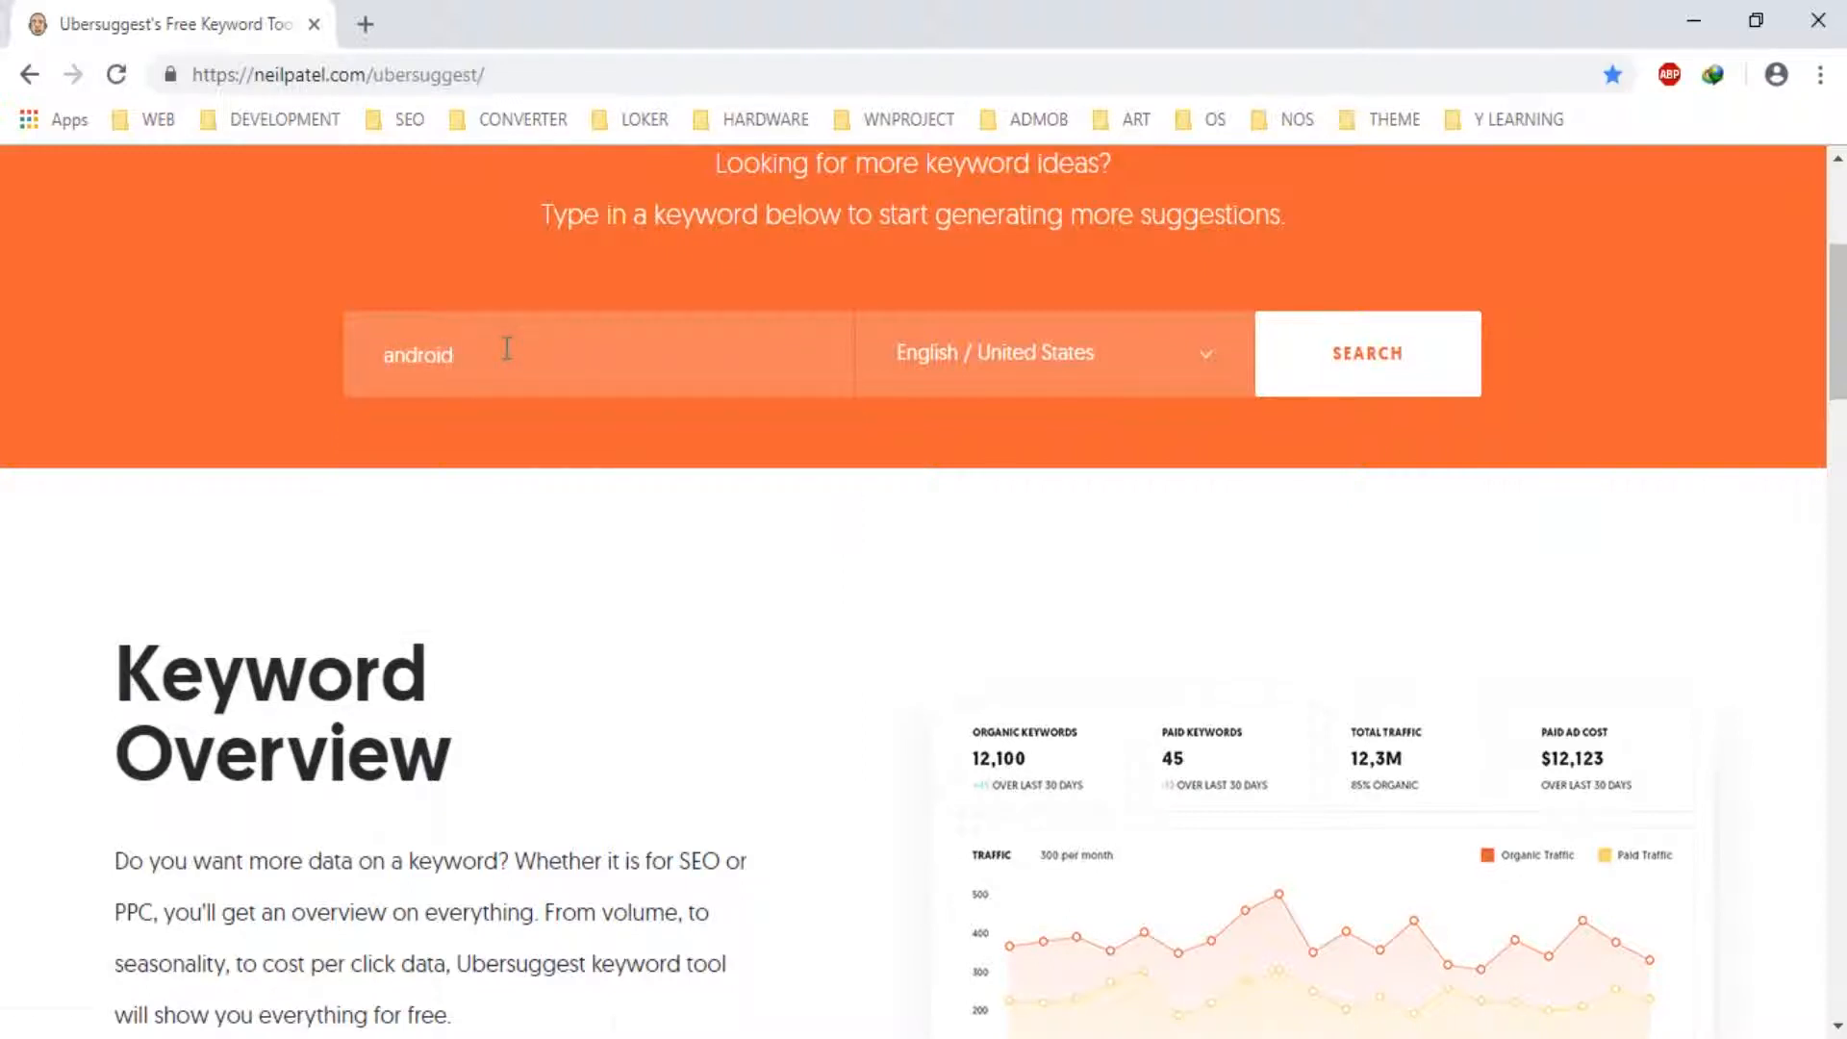
pyautogui.press('Return')
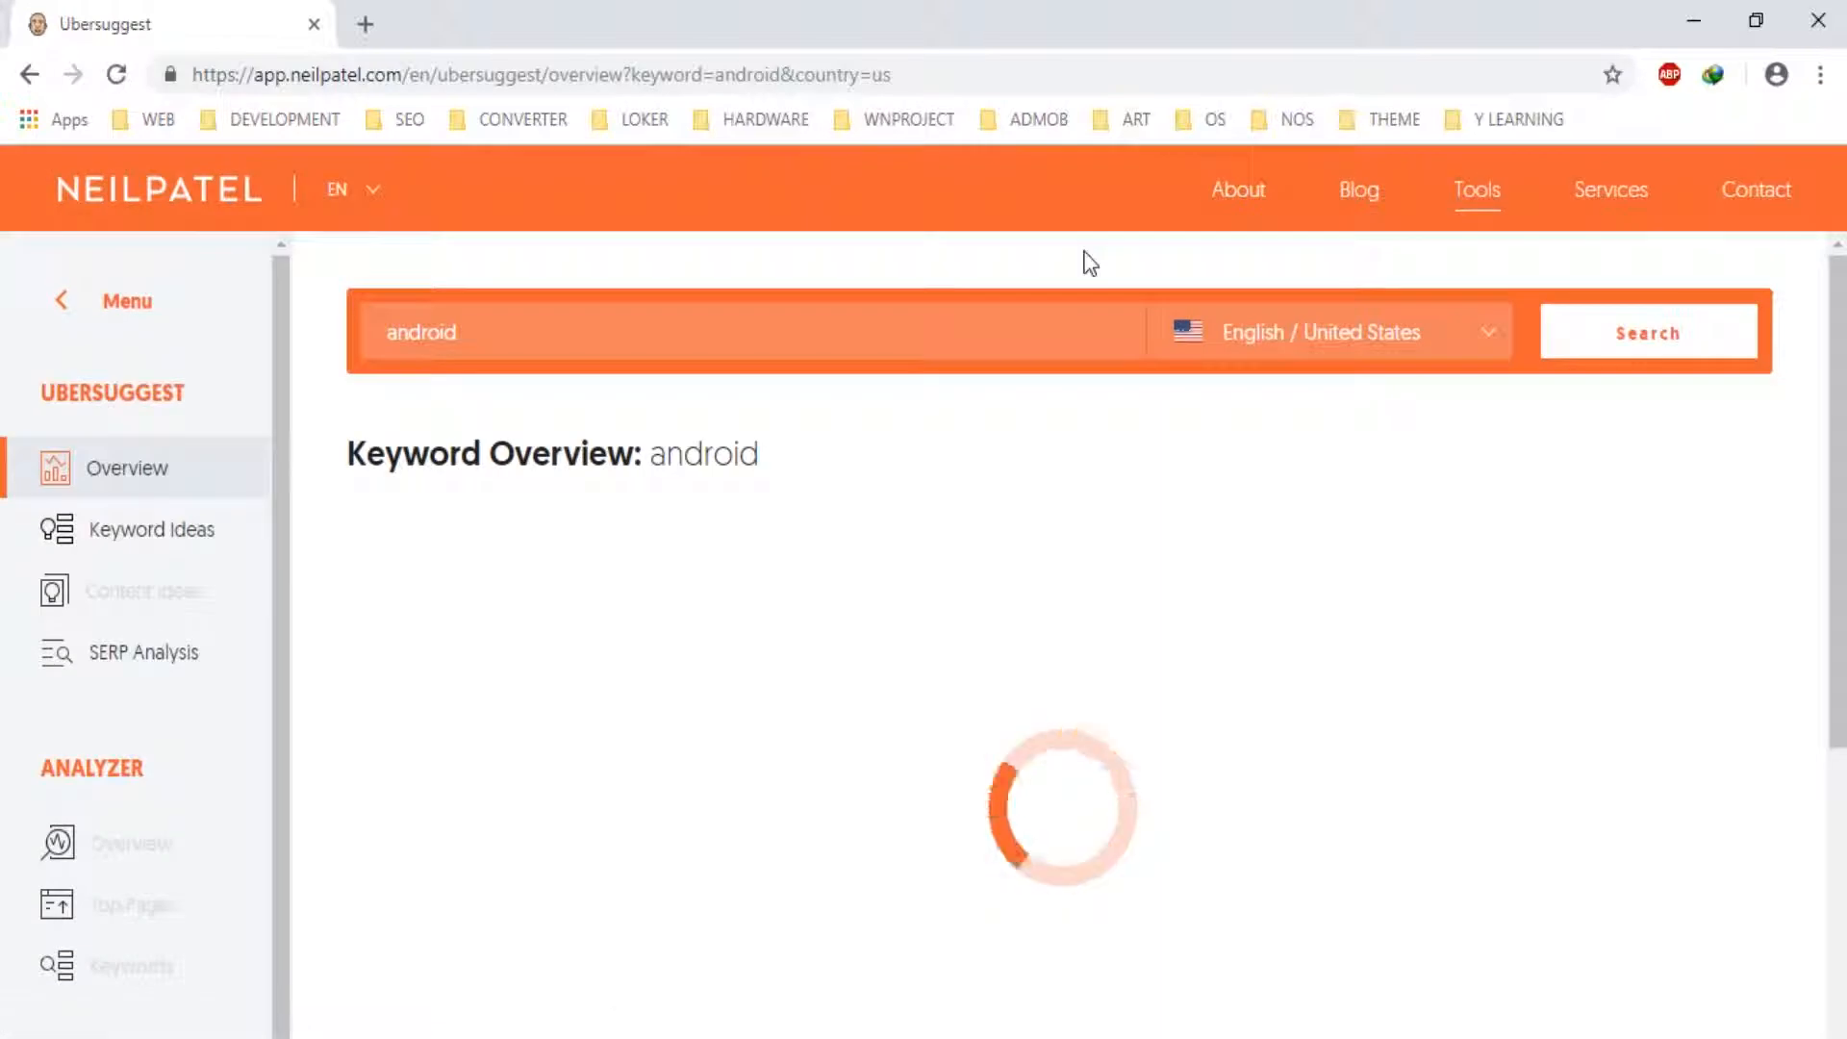
# Step: Examine the android keyword overview, including search volume, SEO difficulty, paid difficulty, cost per click and the keyword ideas table
pyautogui.scroll(-1, 1054, 298)
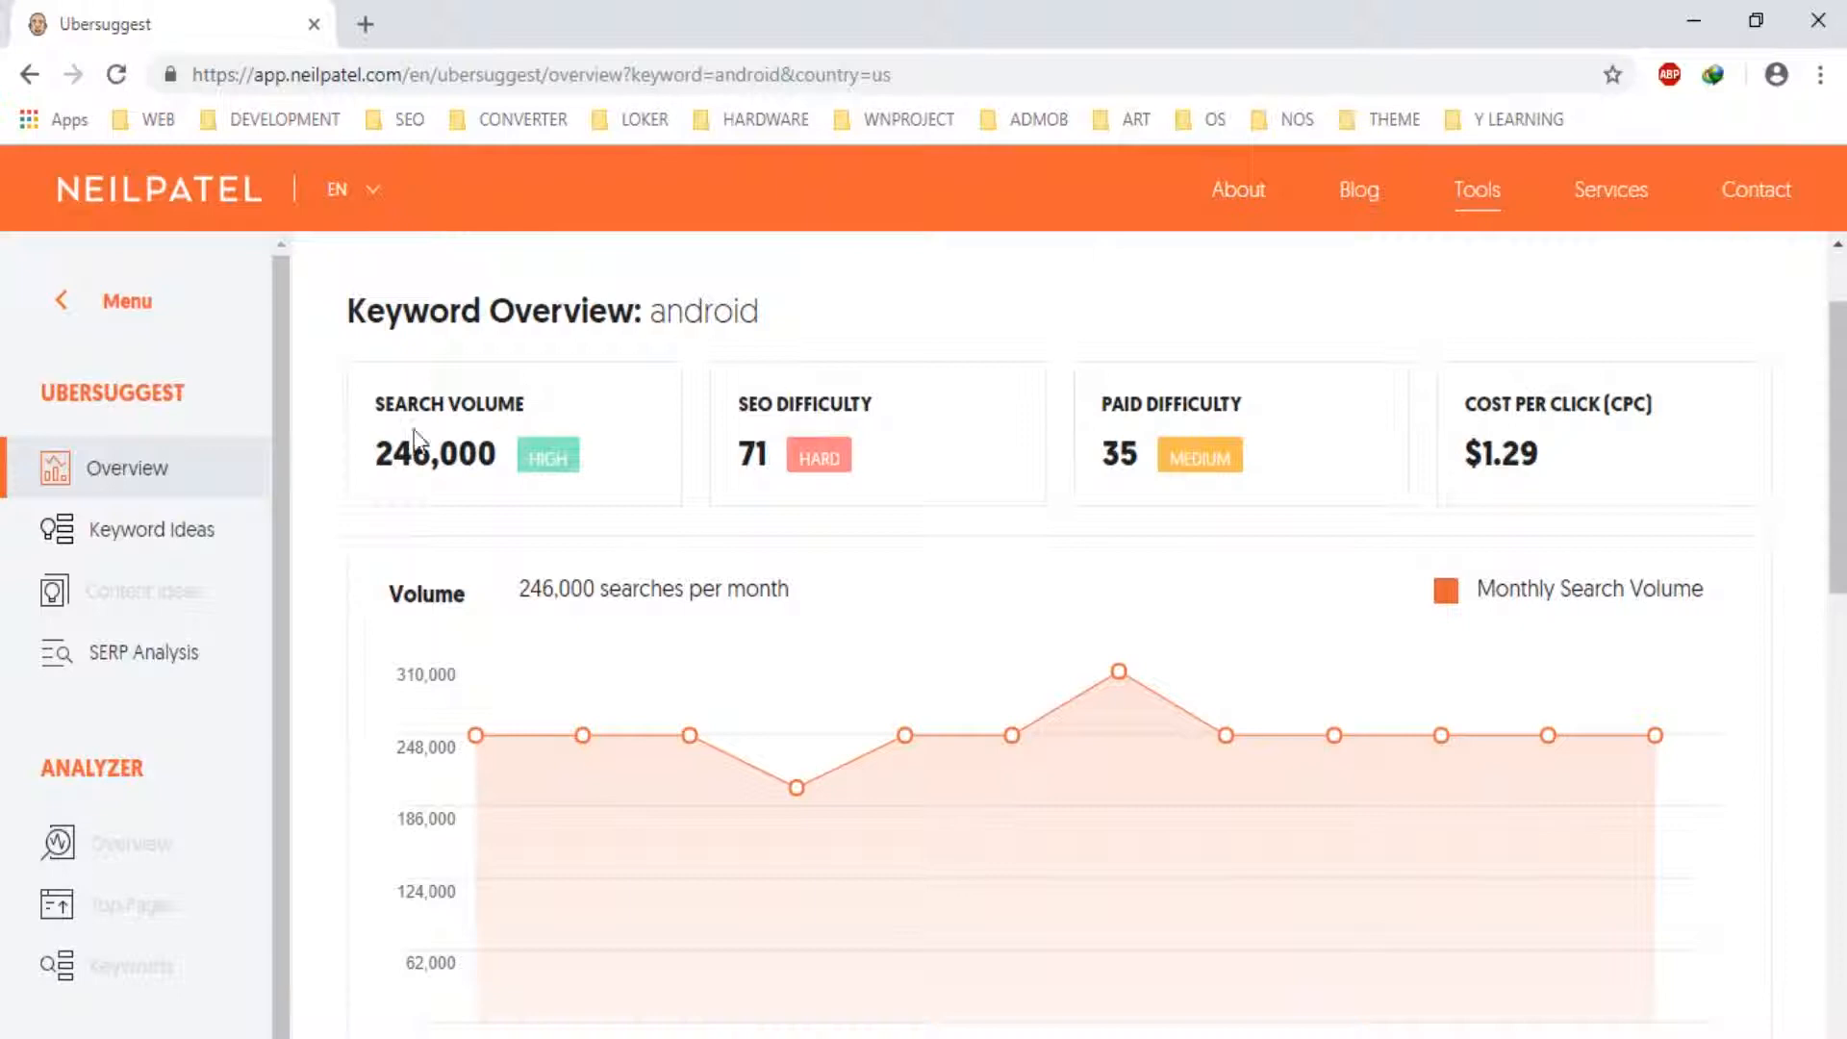
pyautogui.scroll(-1, 390, 413)
pyautogui.scroll(2, 391, 413)
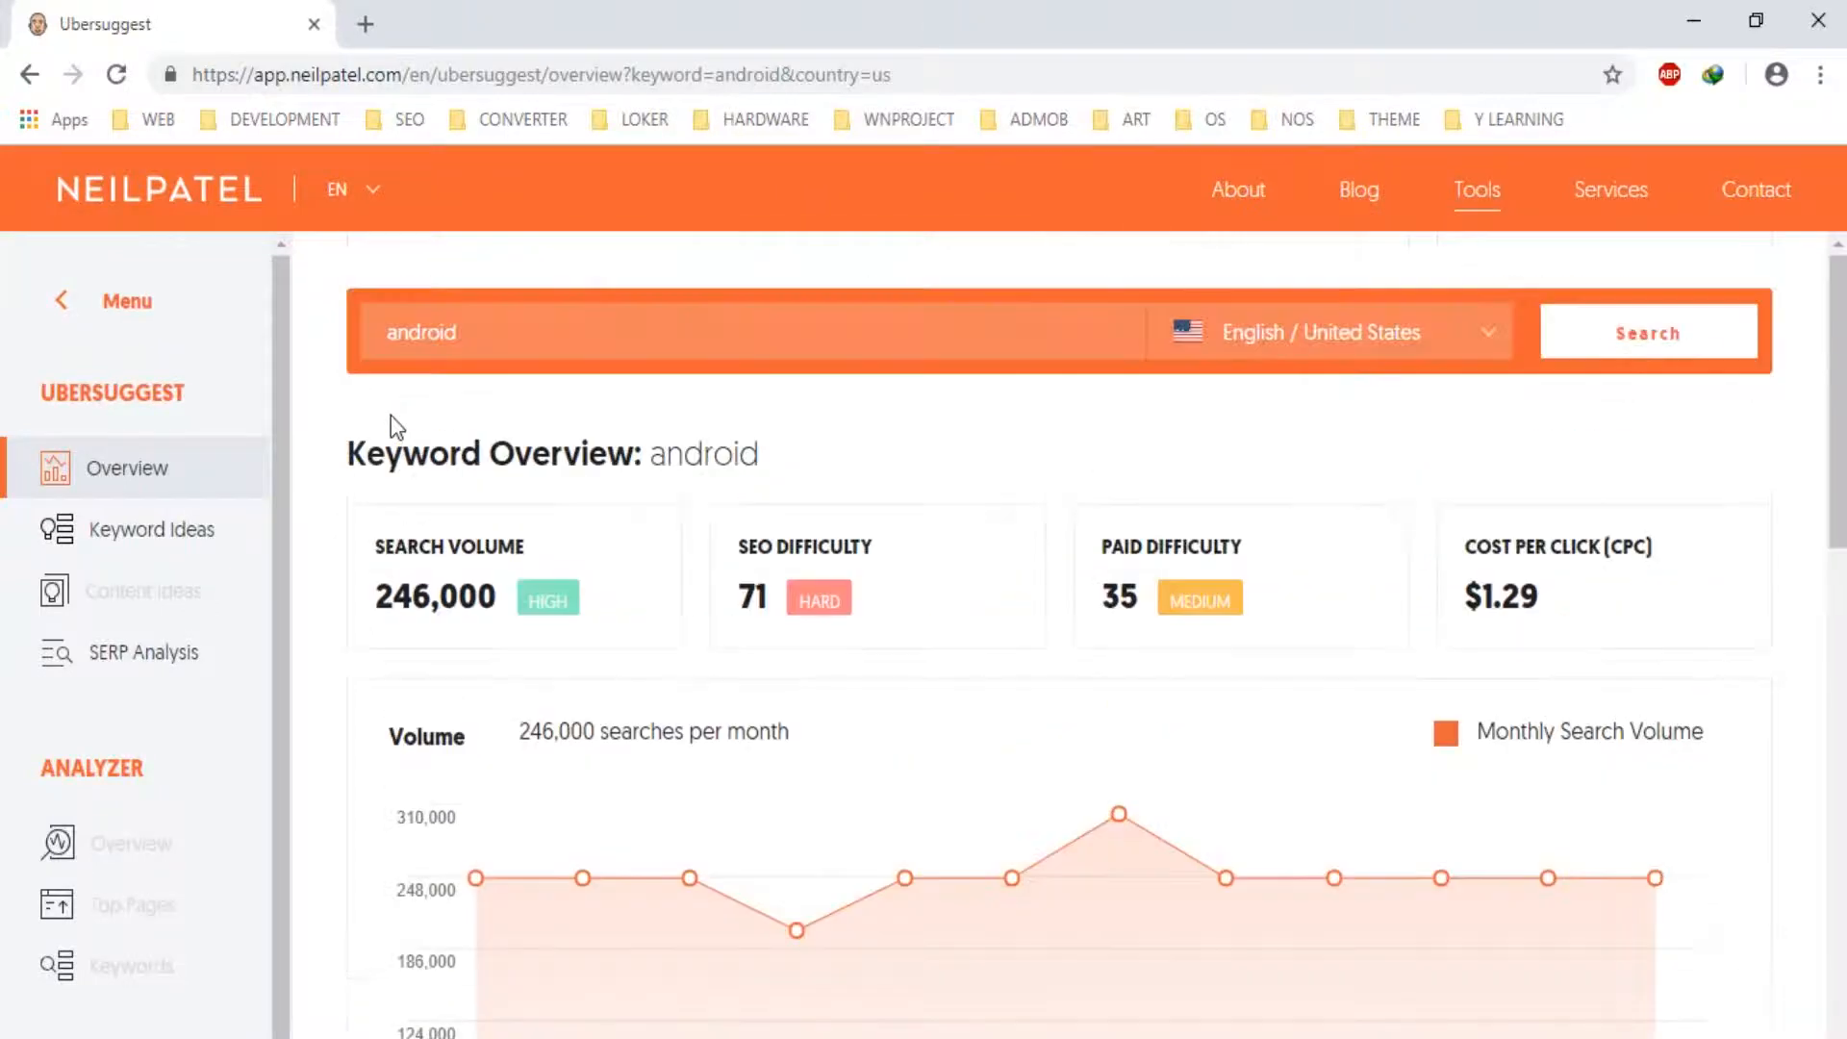
pyautogui.moveTo(373, 548); pyautogui.dragTo(749, 606)
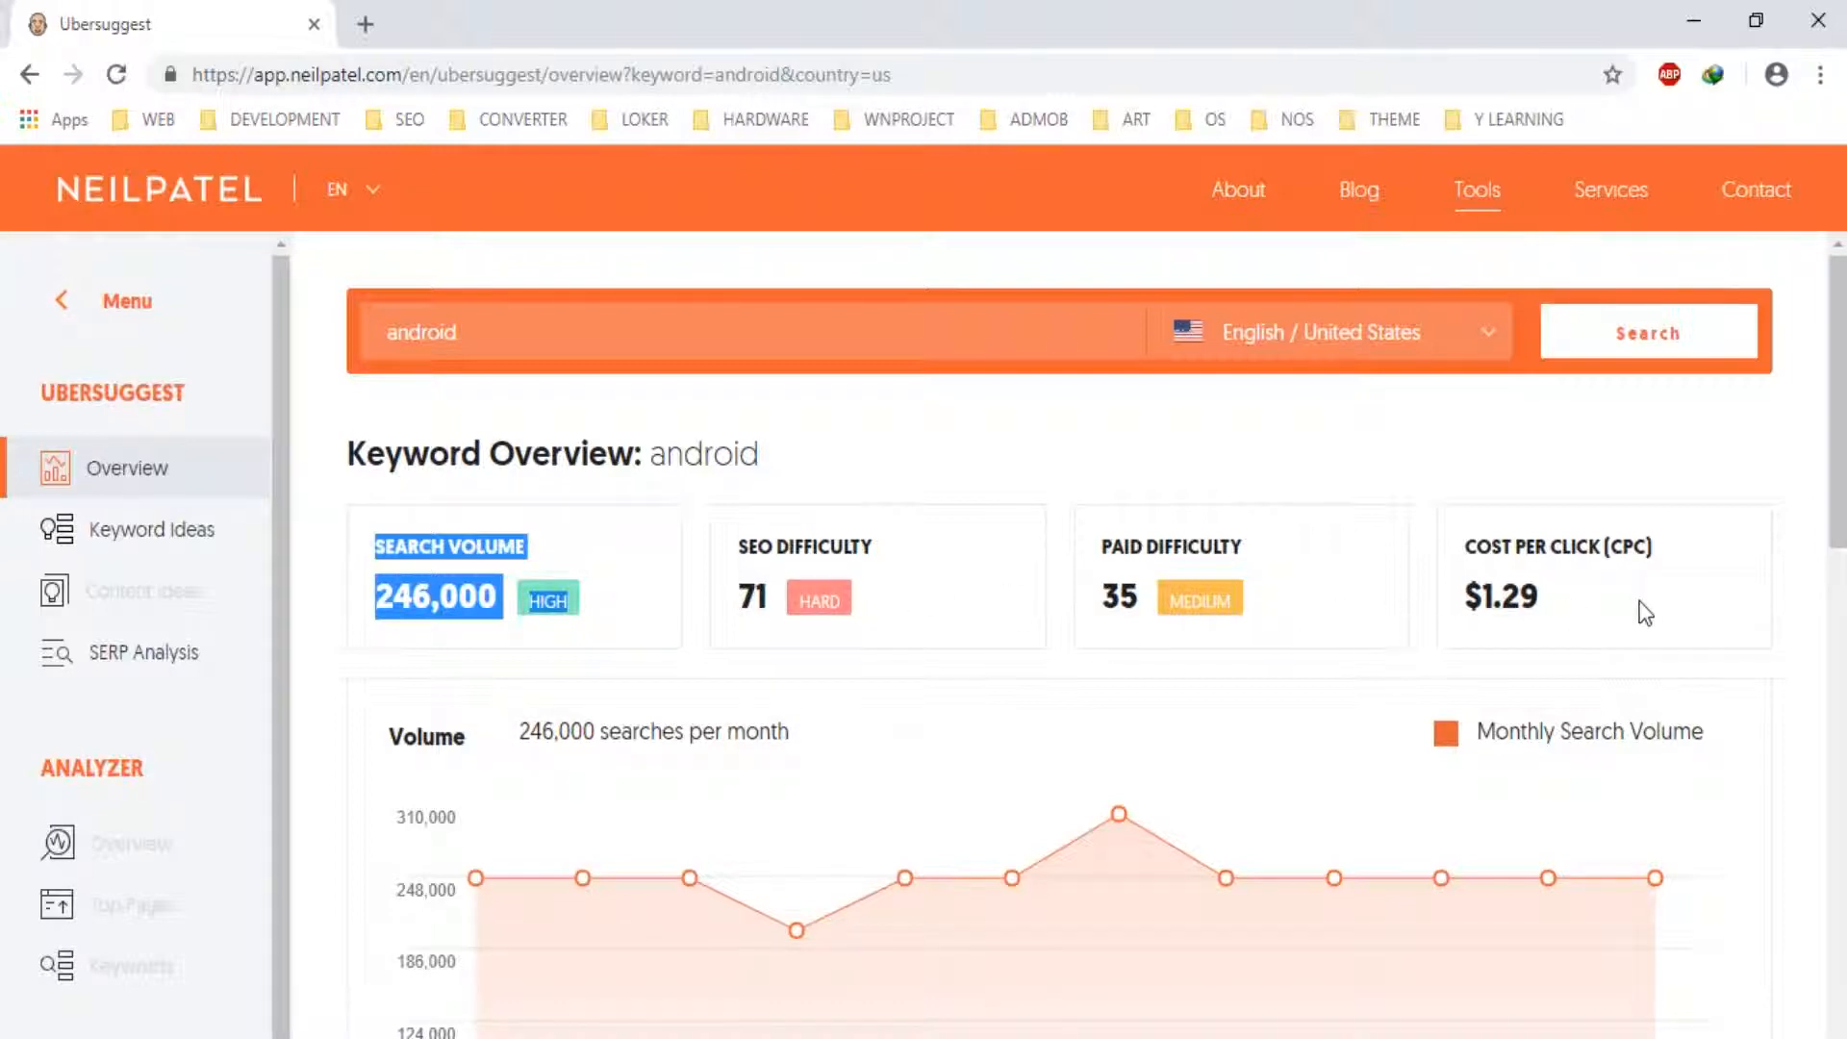
pyautogui.scroll(-10, 1646, 613)
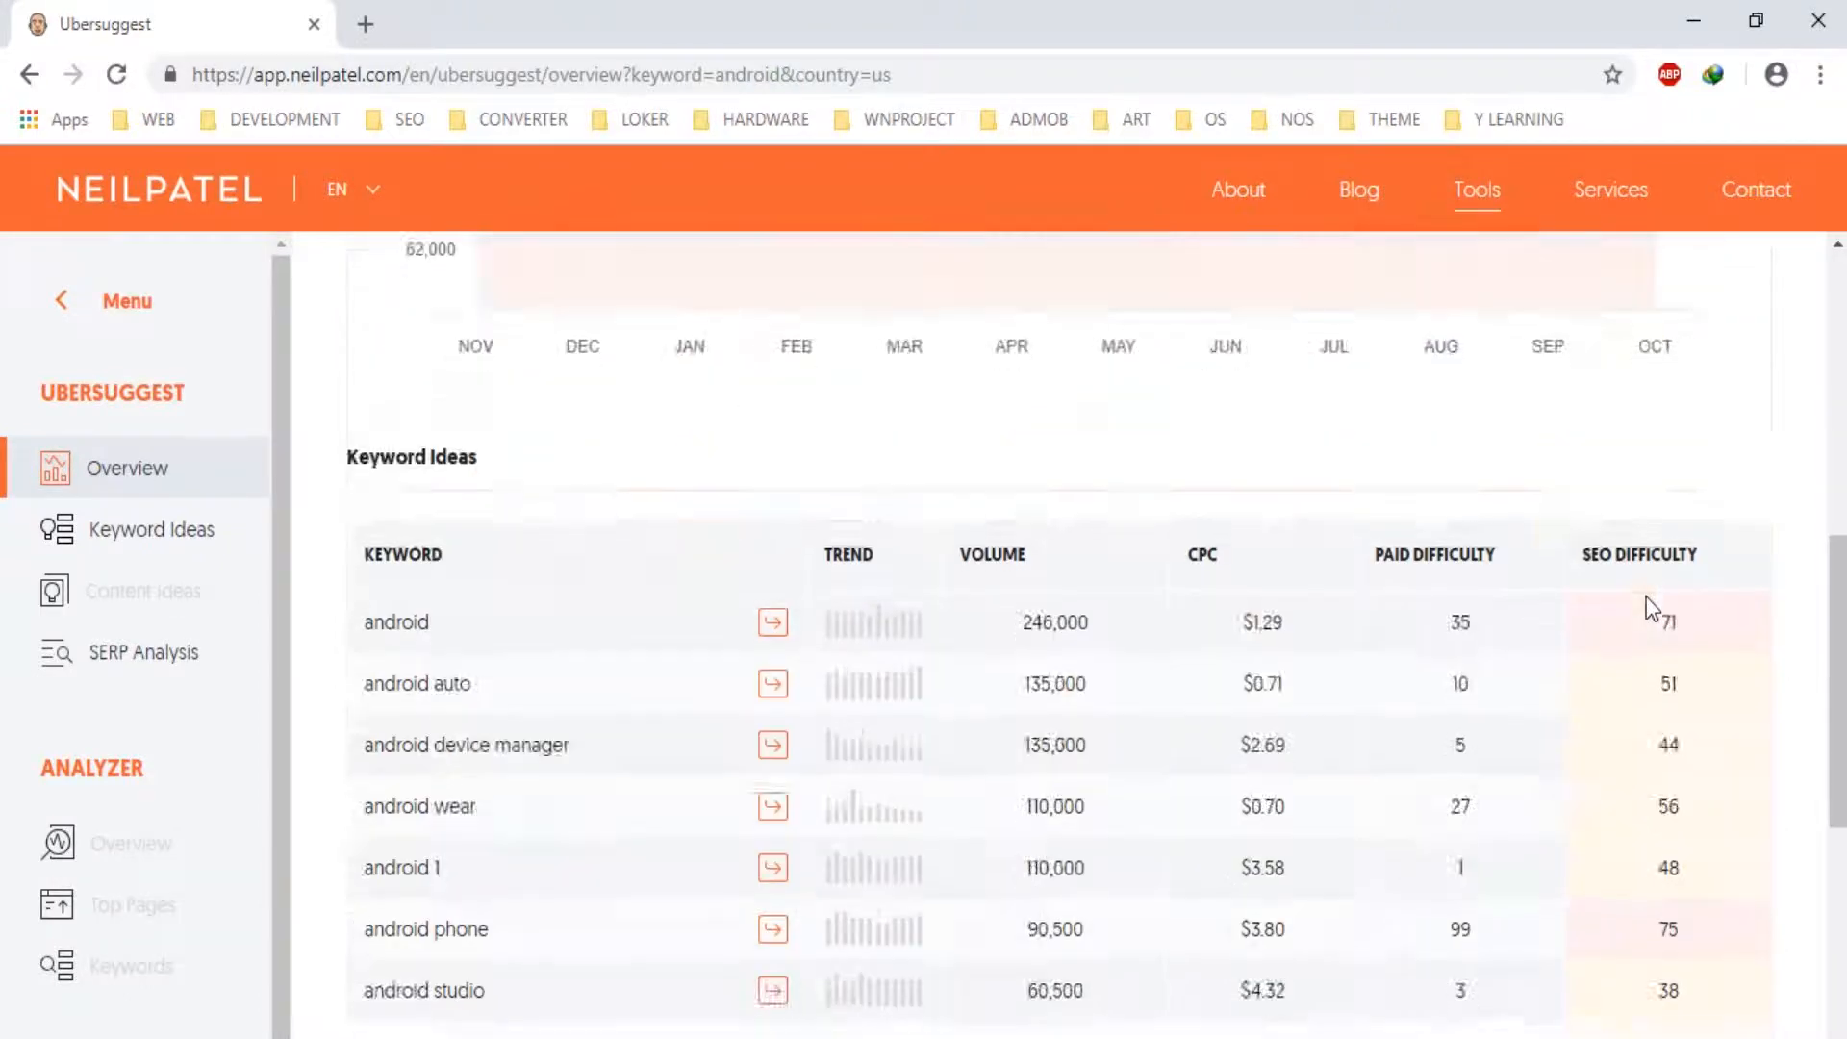
pyautogui.scroll(1, 1652, 608)
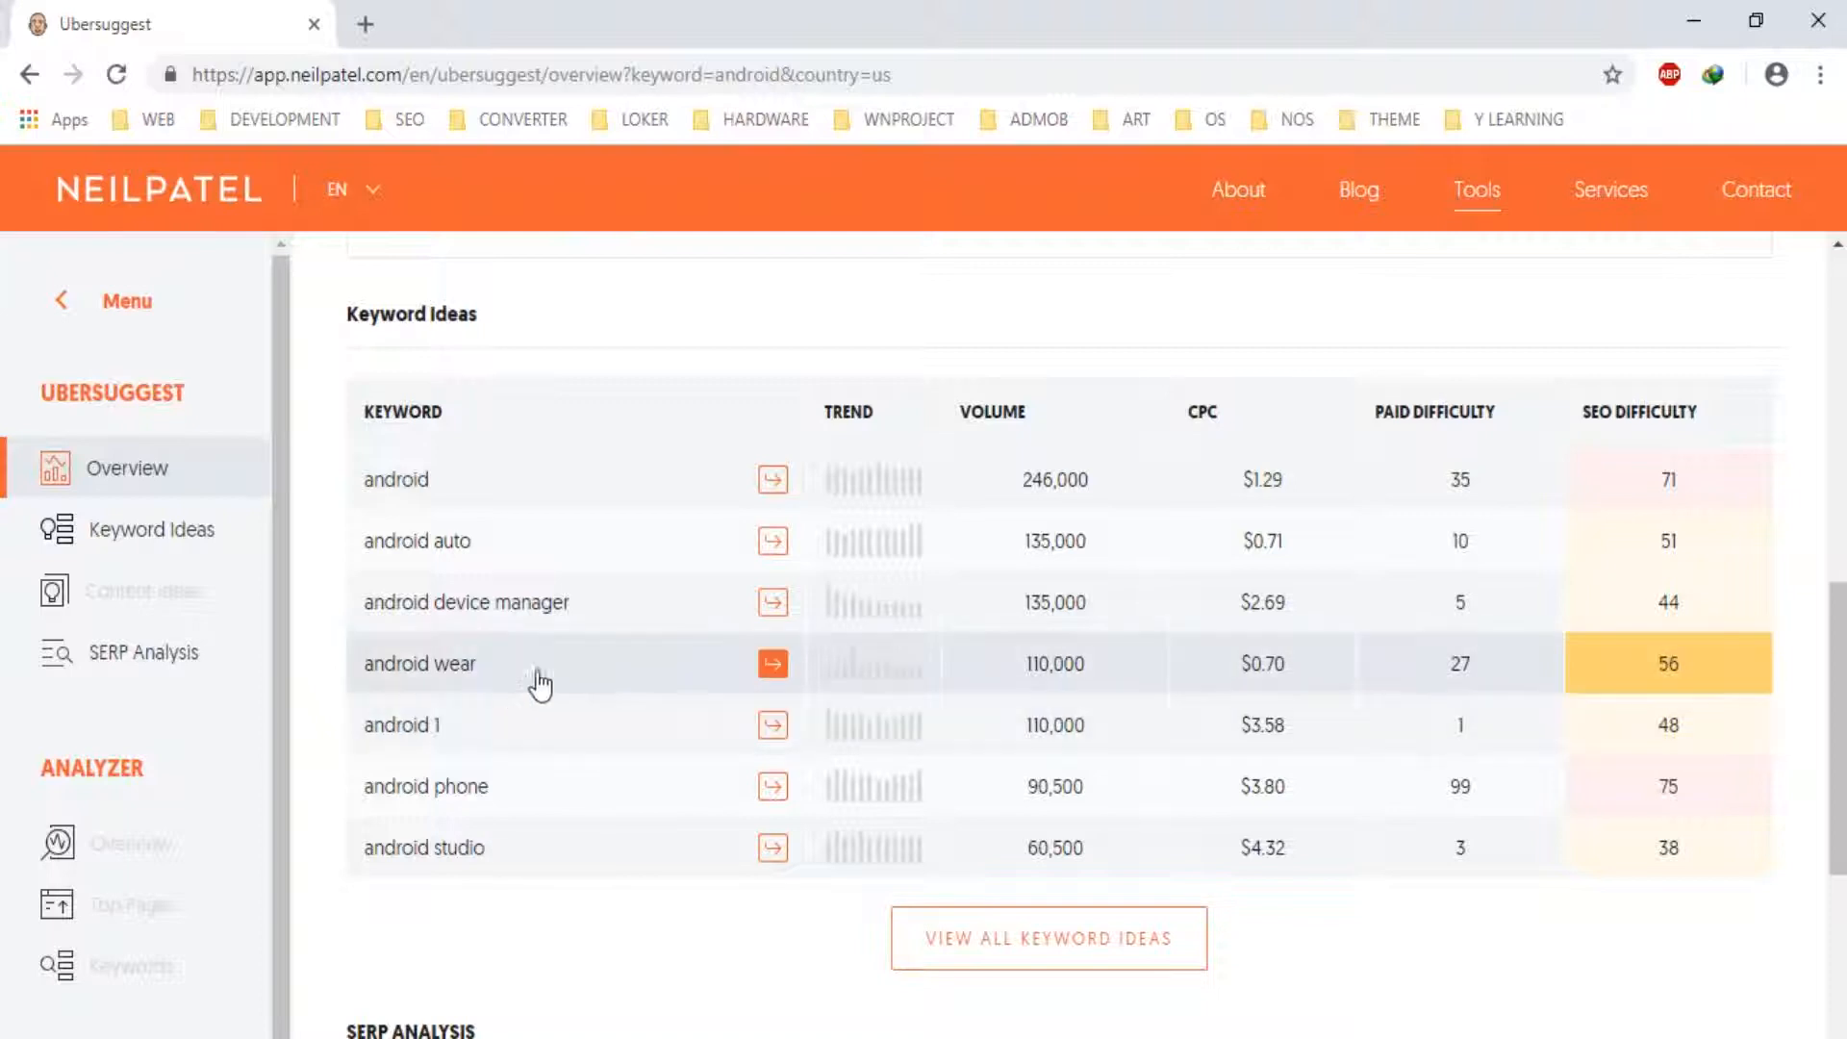
# Step: Open the full list of keyword ideas for android and look through the suggested keywords
pyautogui.scroll(-1, 962, 770)
pyautogui.click(1052, 802)
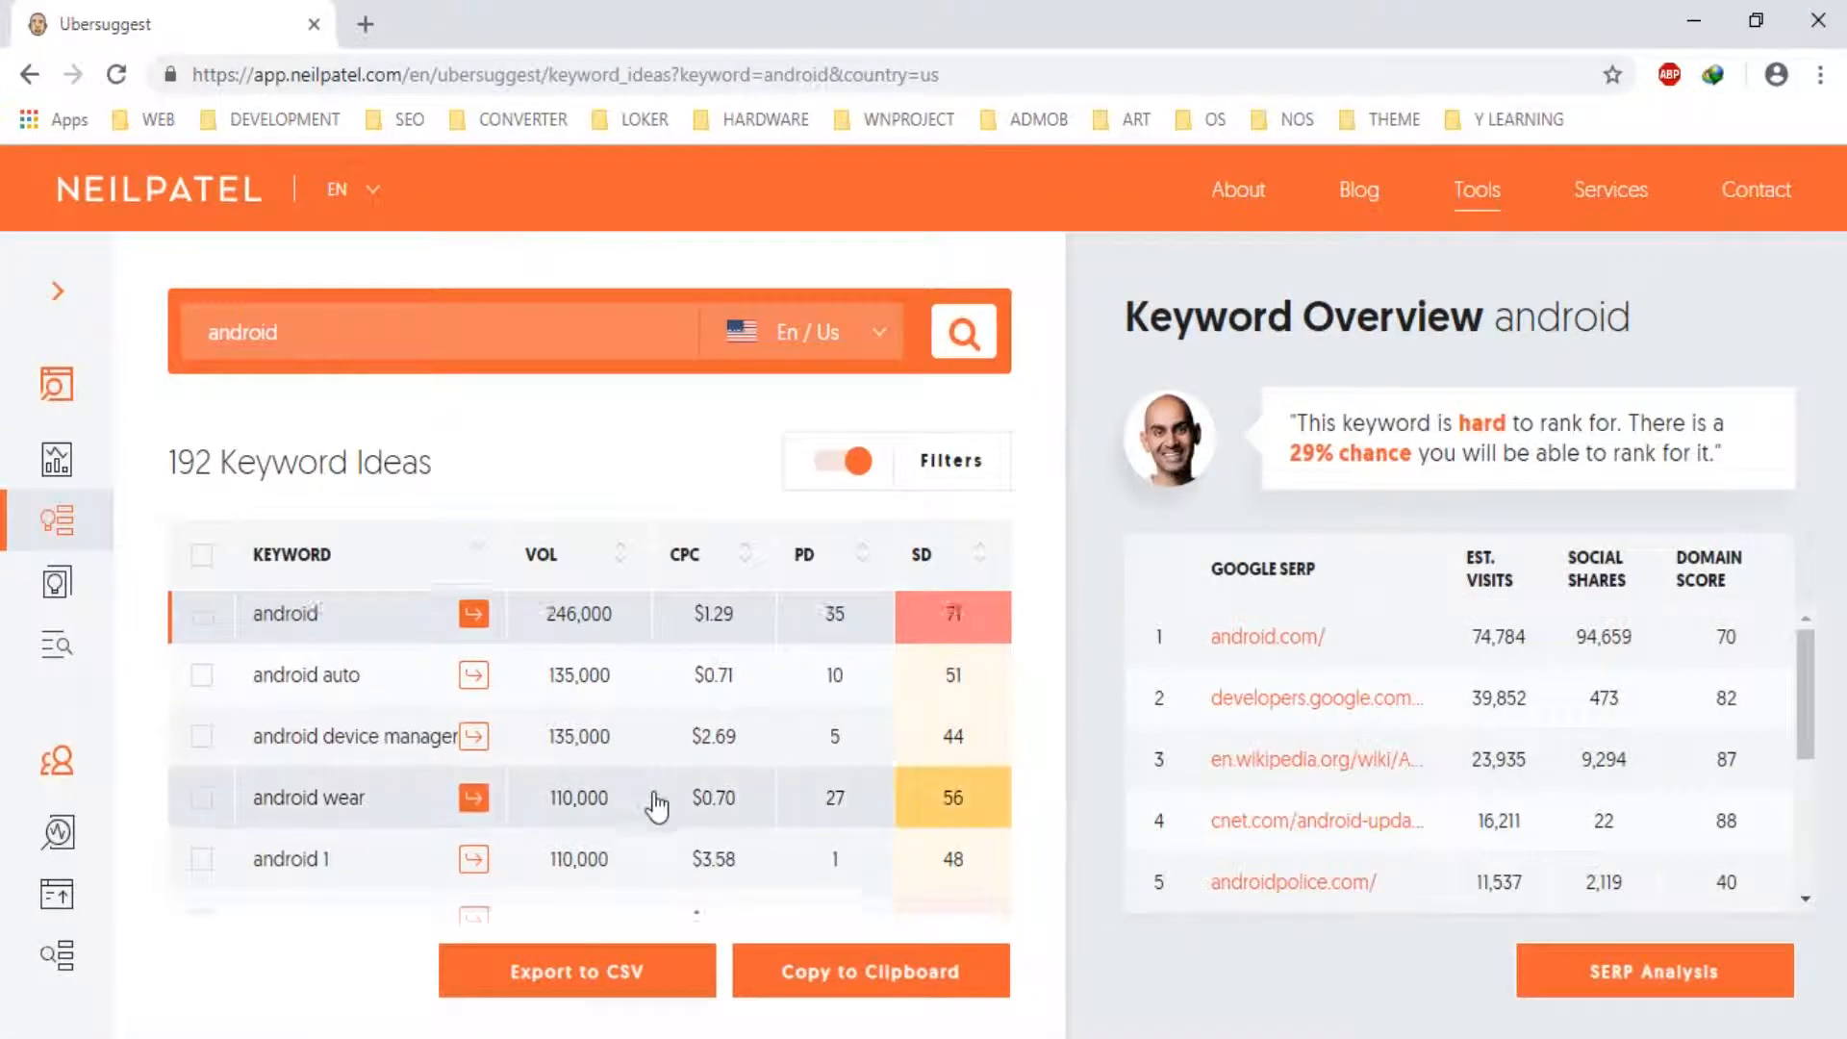
pyautogui.scroll(-3, 654, 827)
pyautogui.scroll(3, 660, 825)
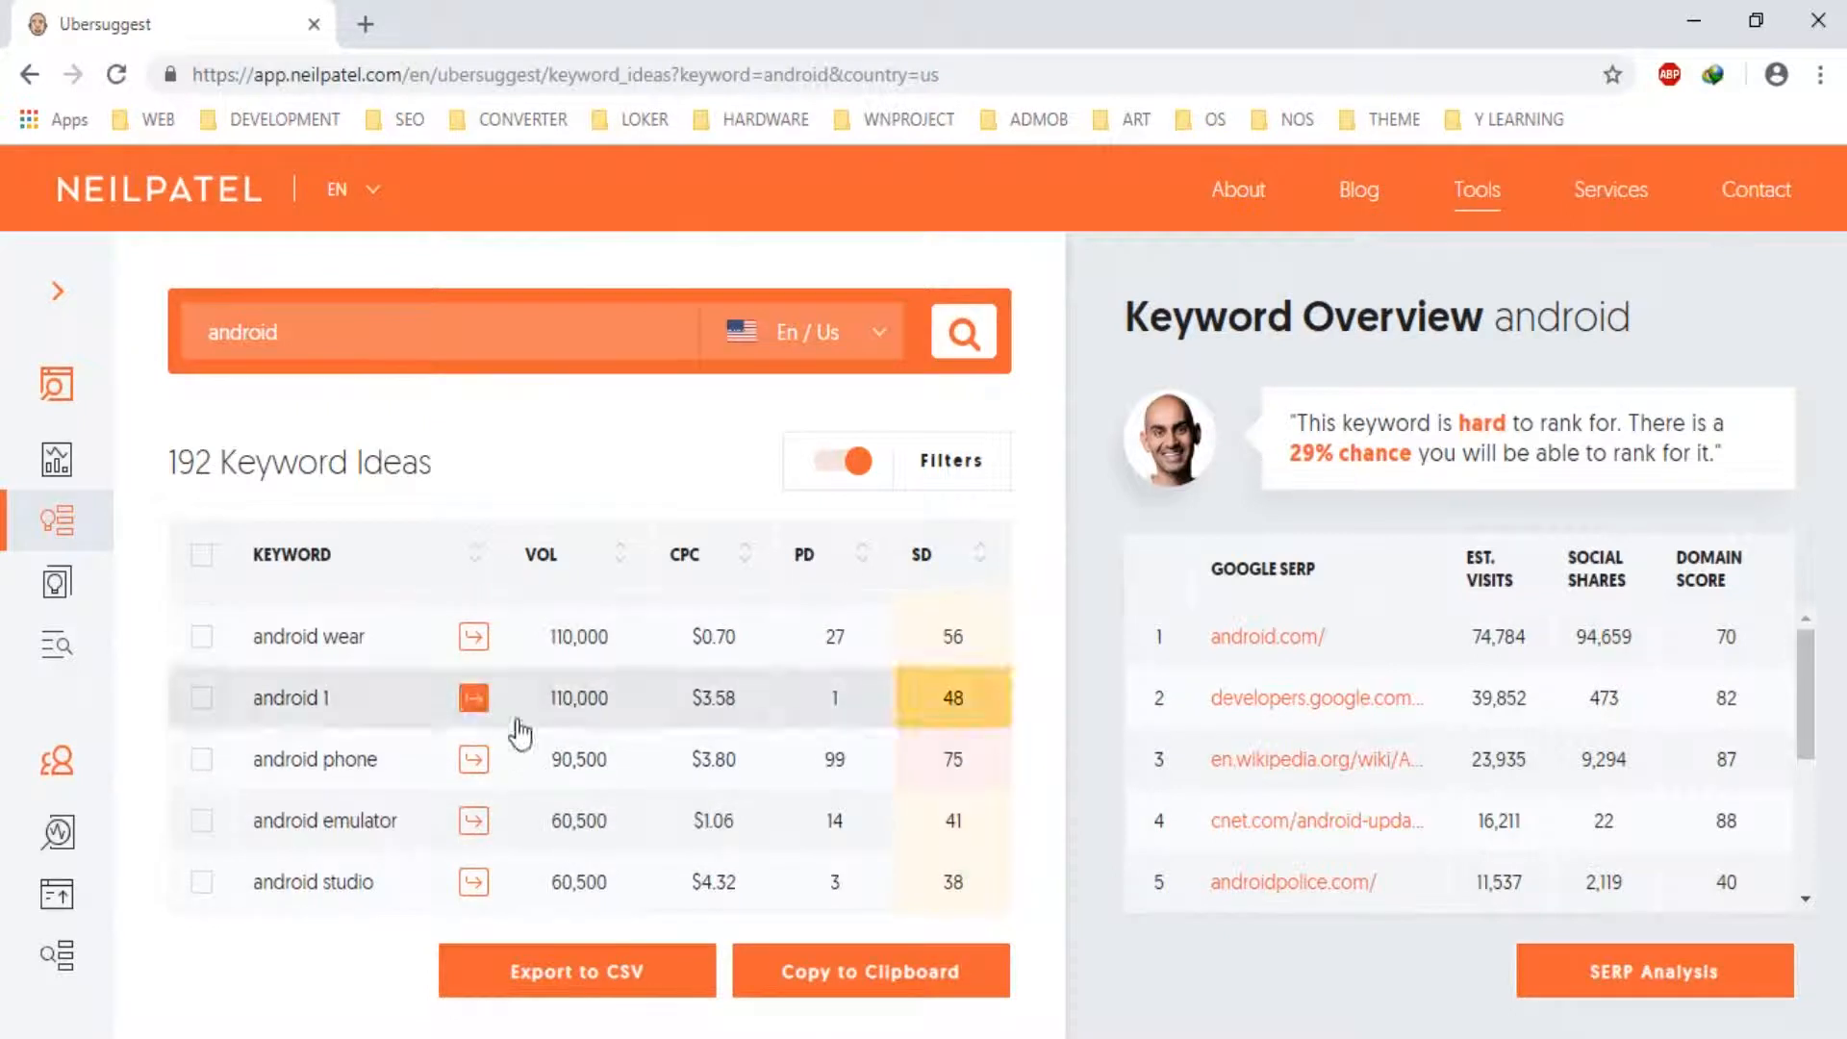
pyautogui.scroll(-2, 635, 640)
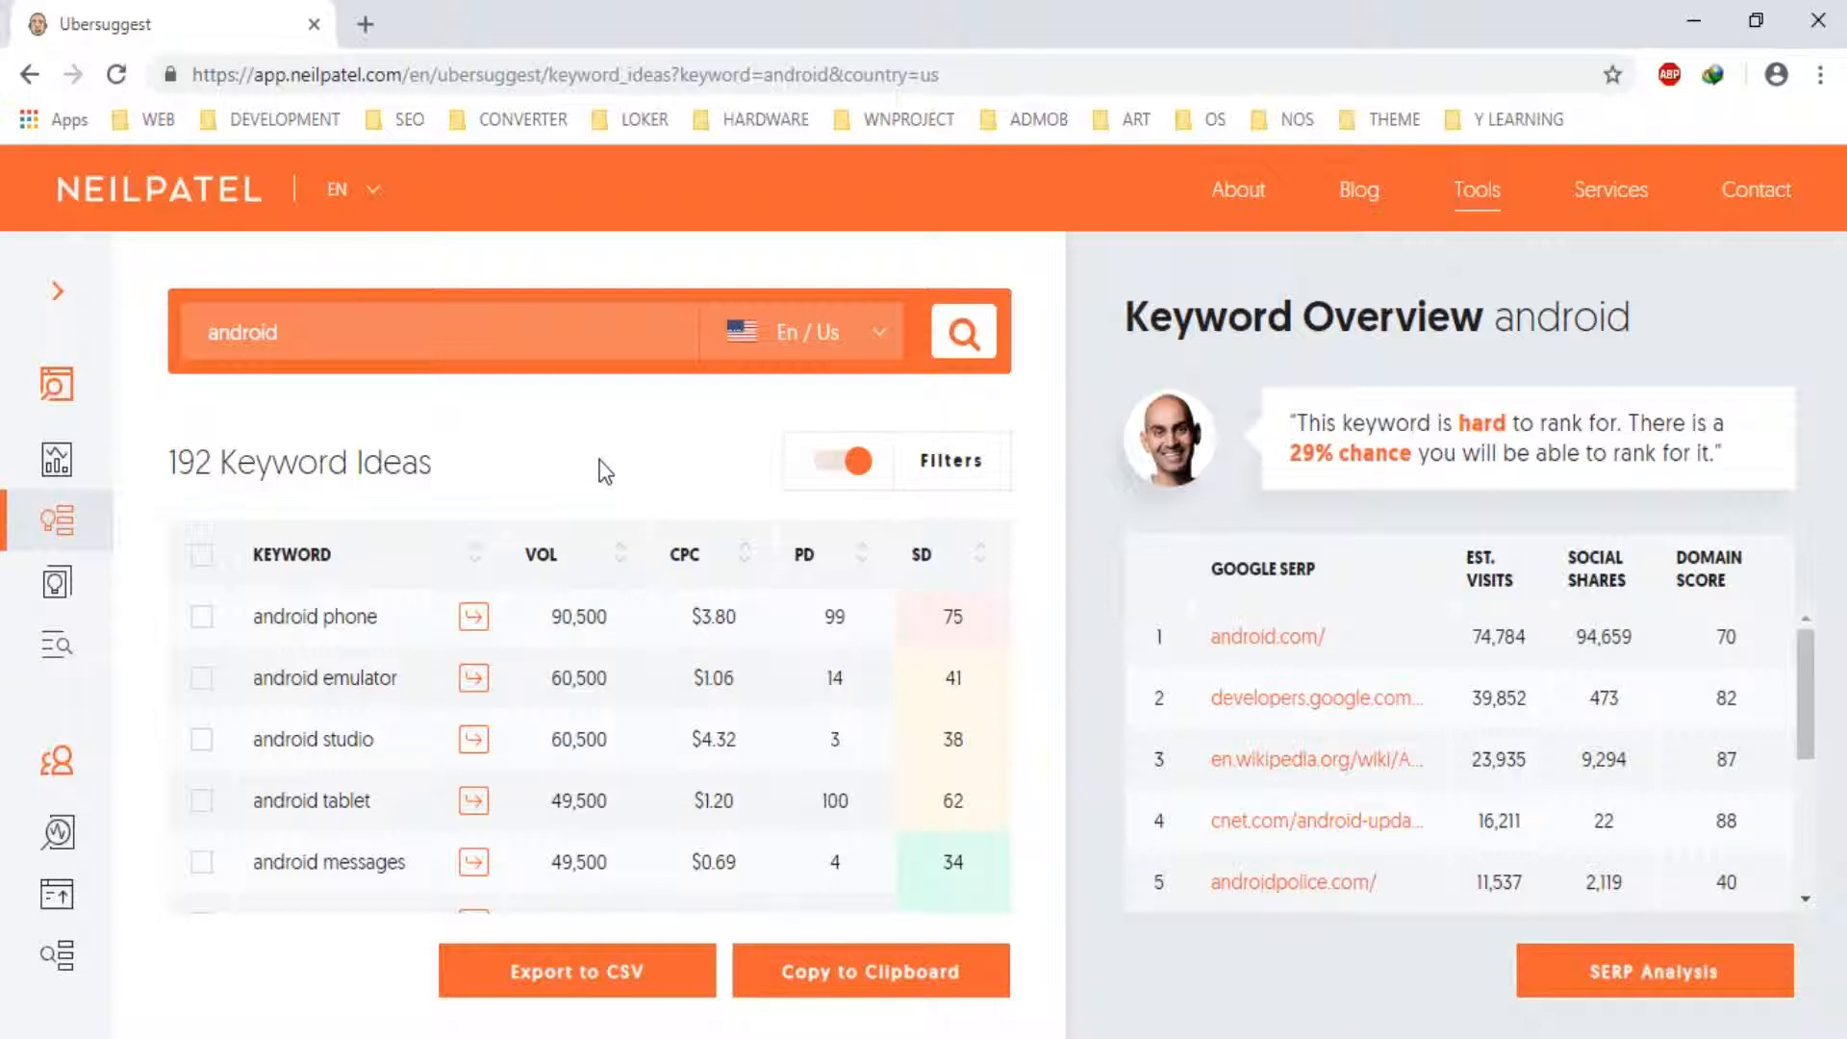
pyautogui.scroll(-3, 714, 644)
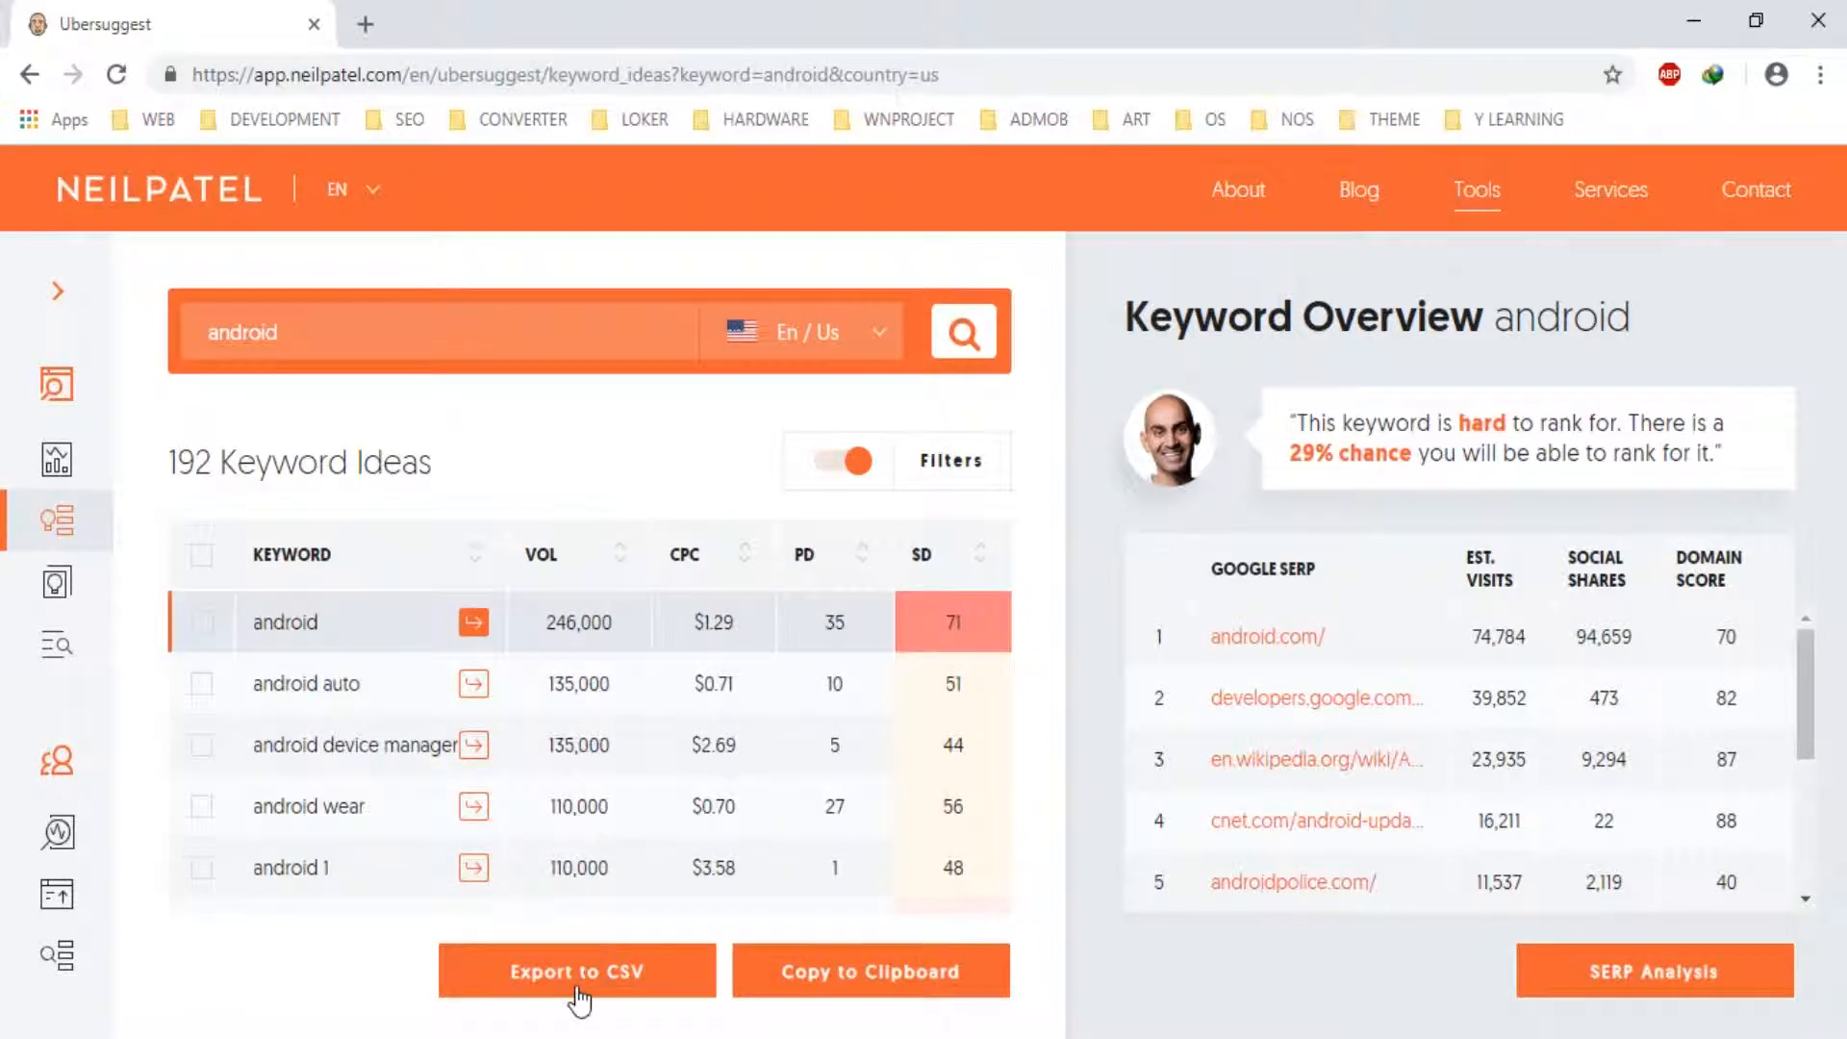
# Step: Export the android keyword ideas to CSV and open the downloaded file ubersuggest android.csv in Excel
pyautogui.click(577, 988)
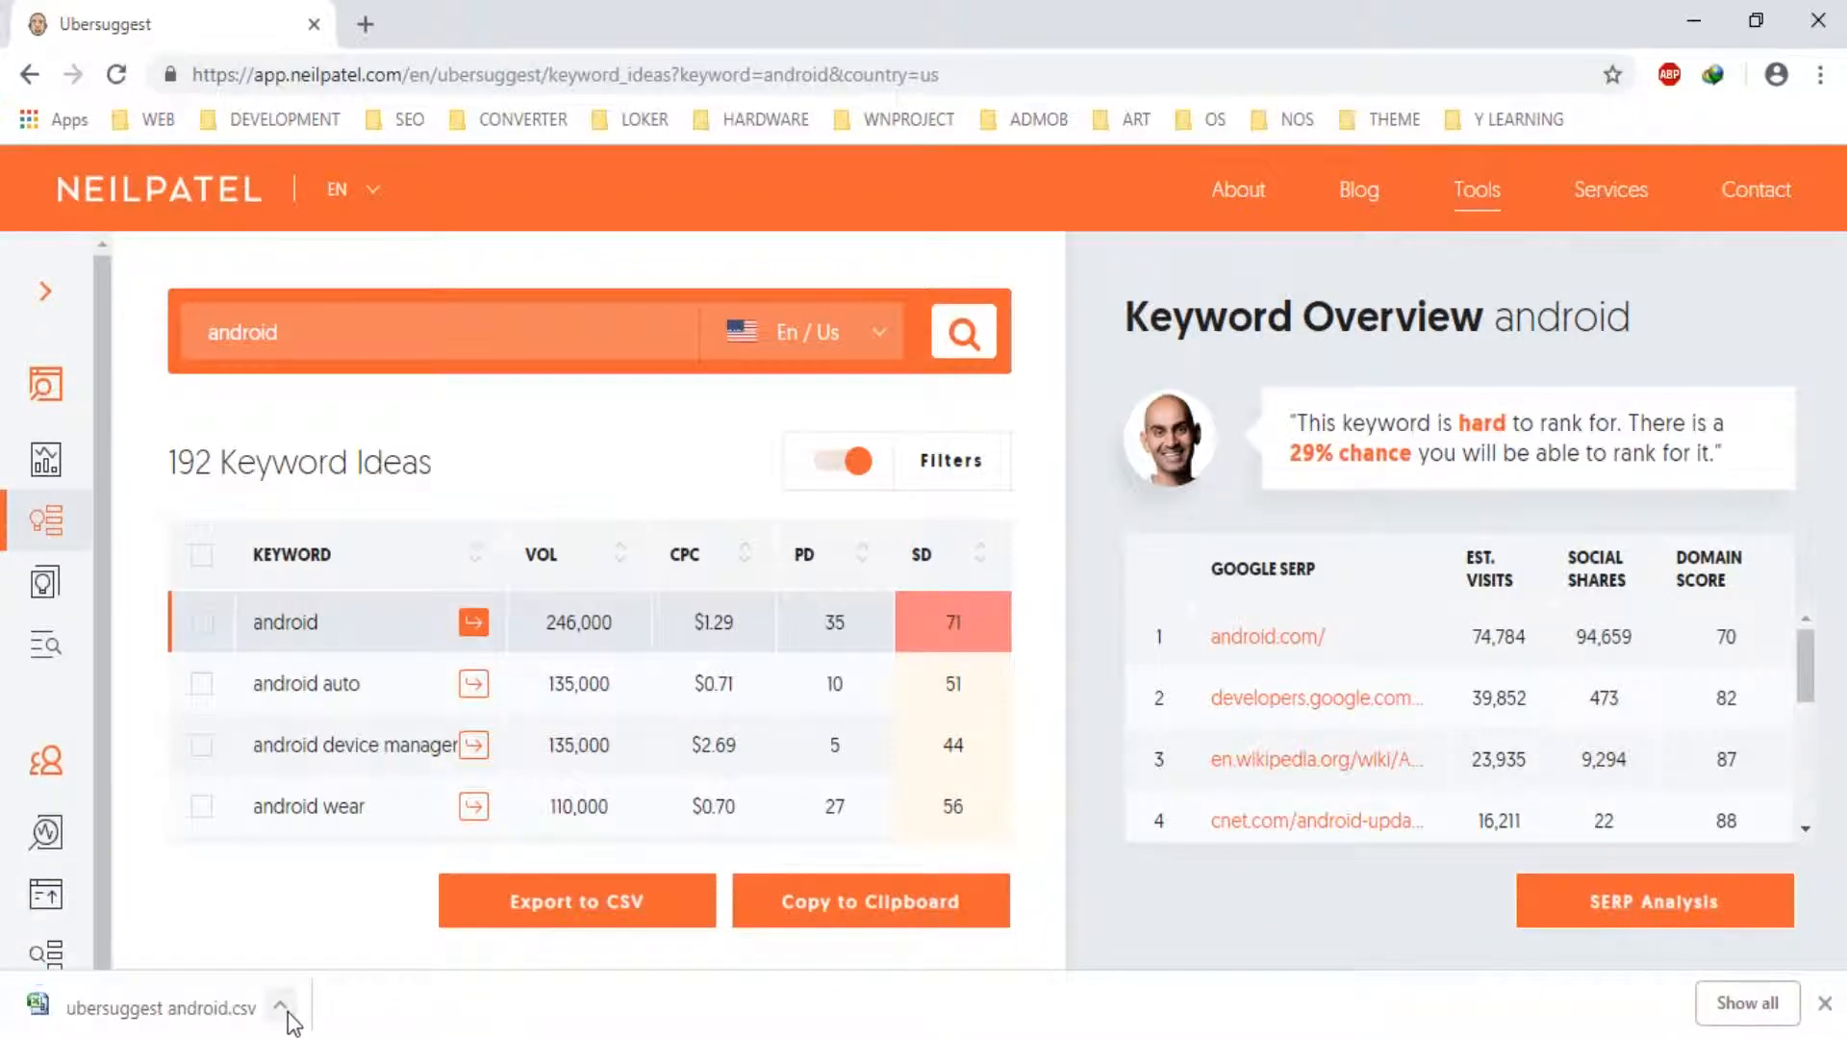
pyautogui.click(286, 1010)
pyautogui.click(390, 829)
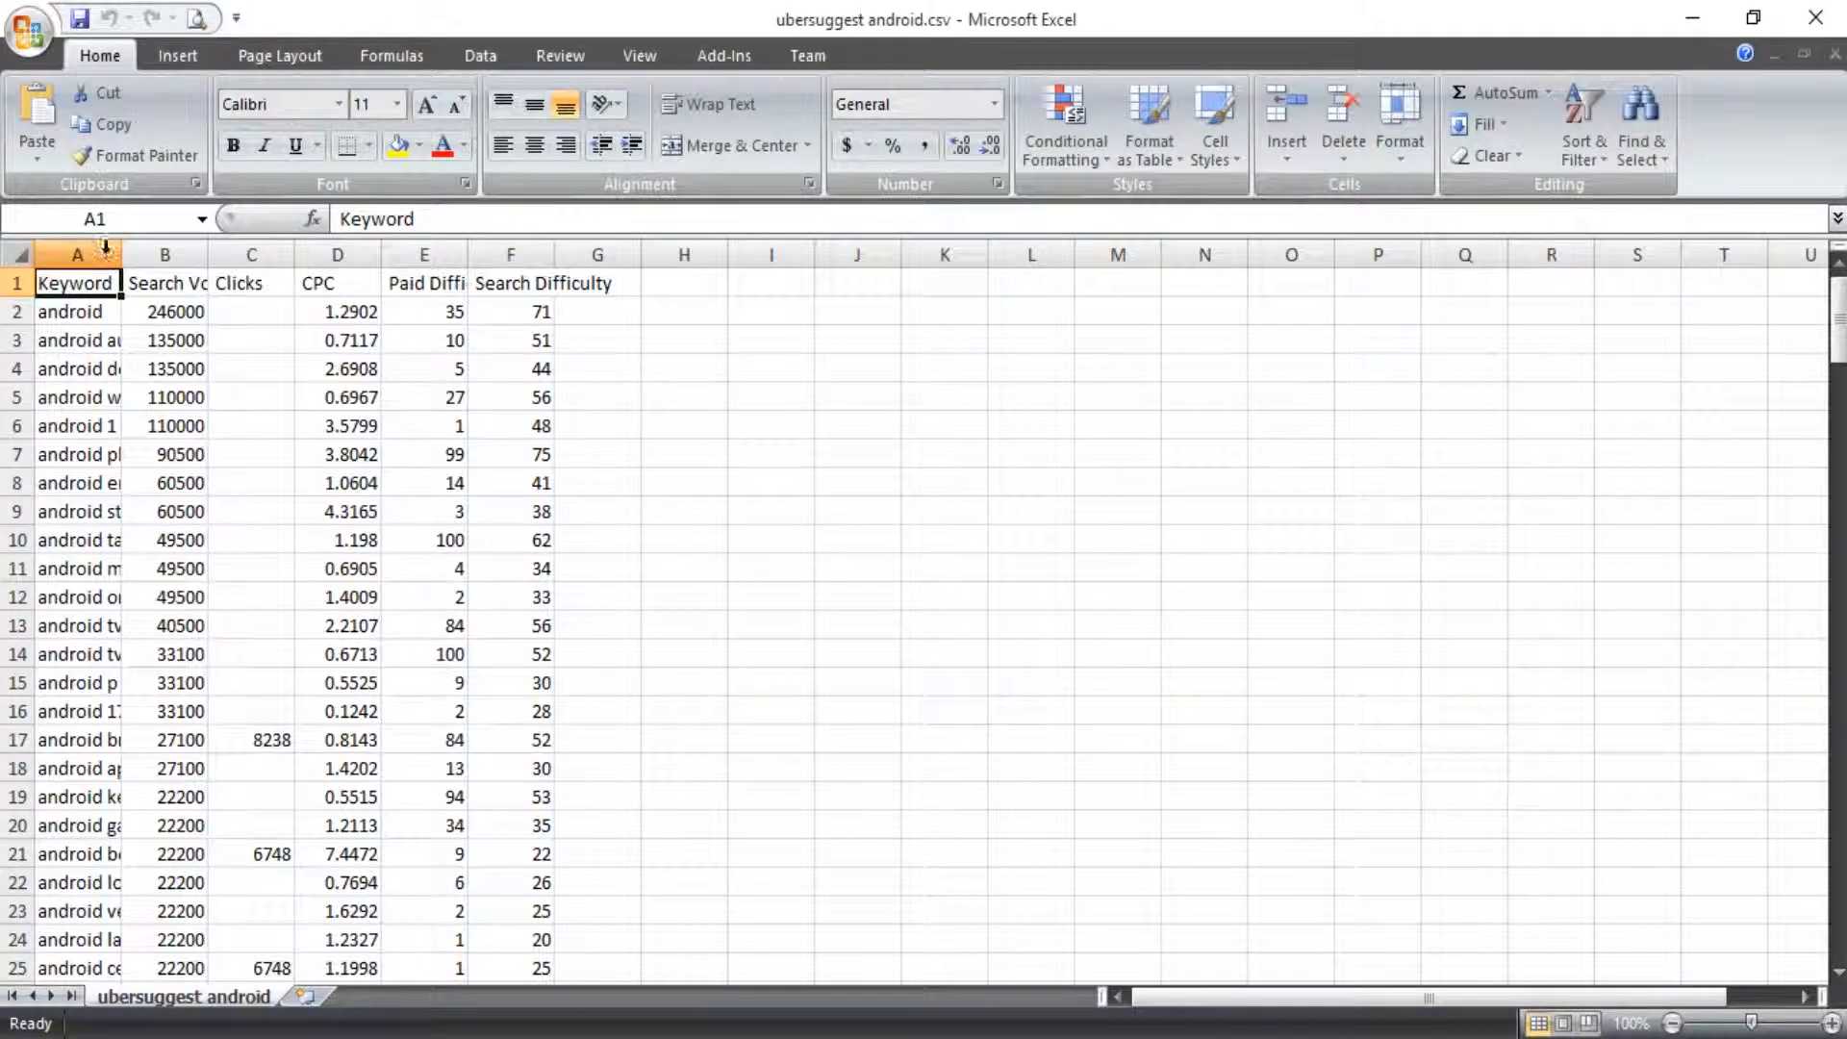
# Step: Widen the Keyword column and fit the Search Volume, CPC, Paid Difficulty and Search Difficulty columns to their contents
pyautogui.moveTo(122, 254); pyautogui.dragTo(330, 254)
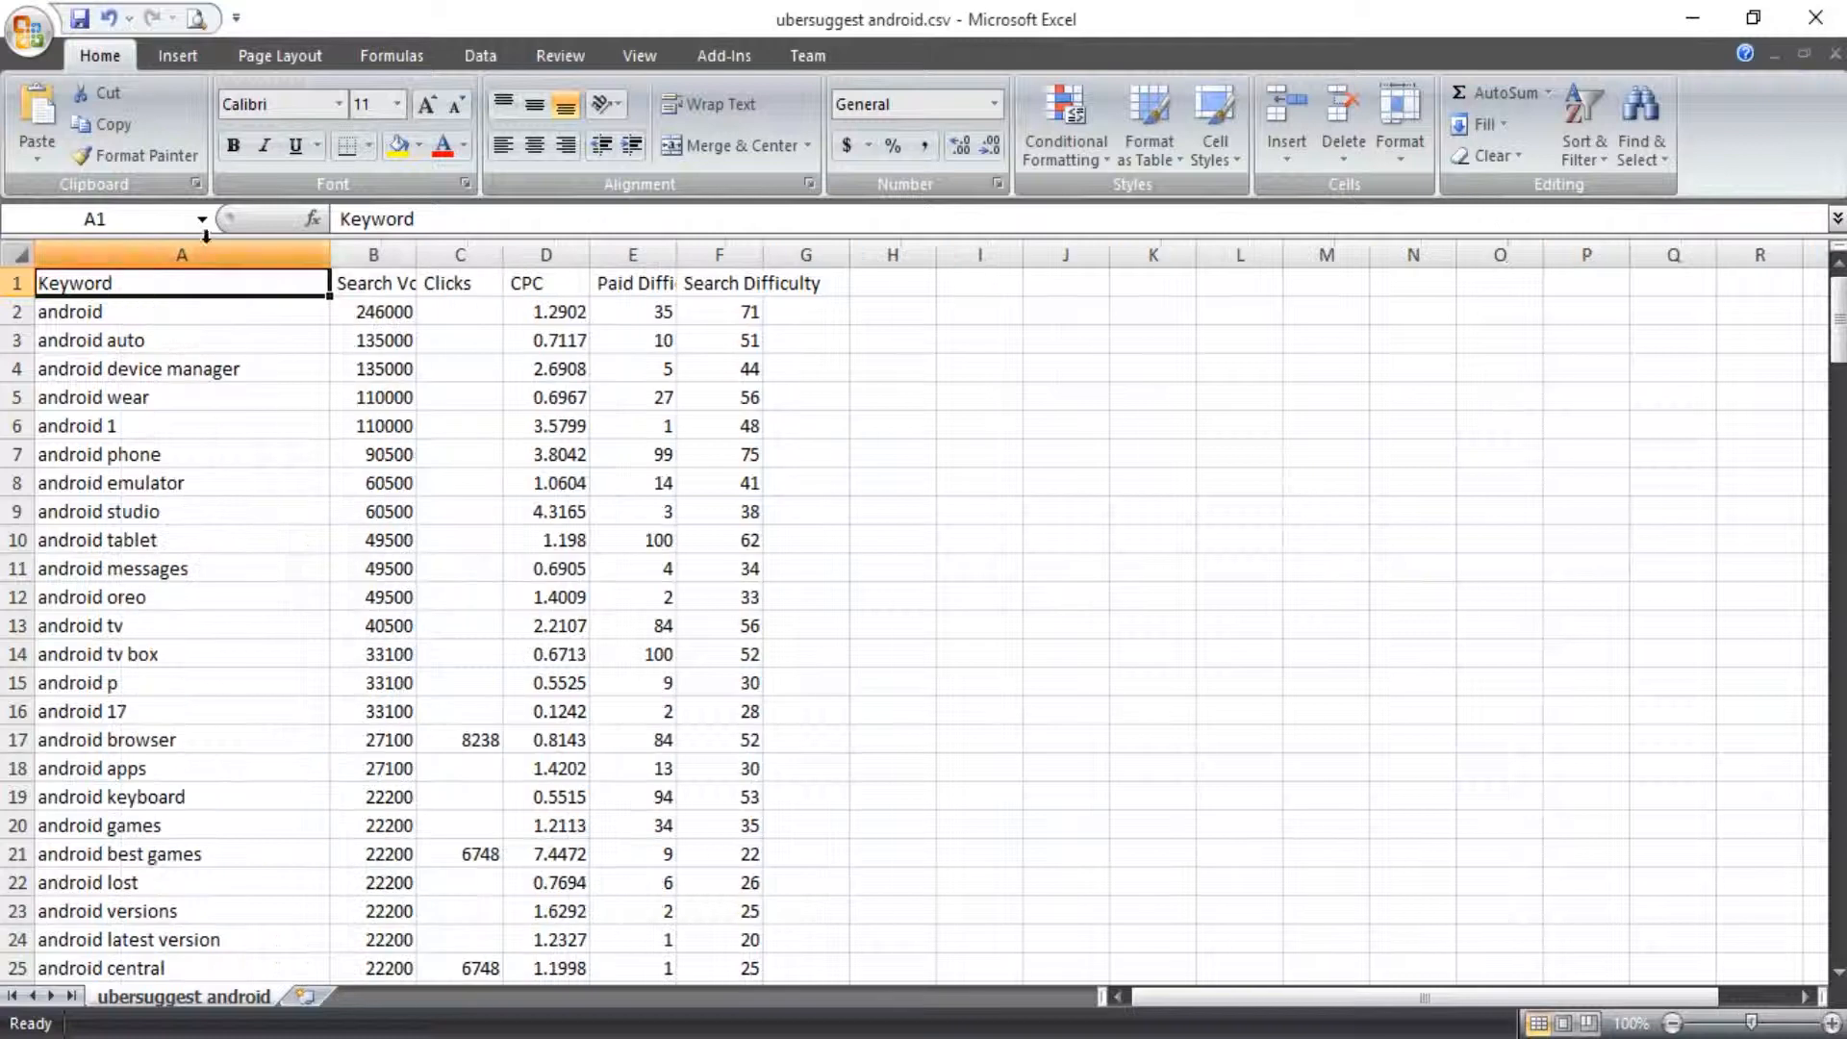
pyautogui.doubleClick(415, 254)
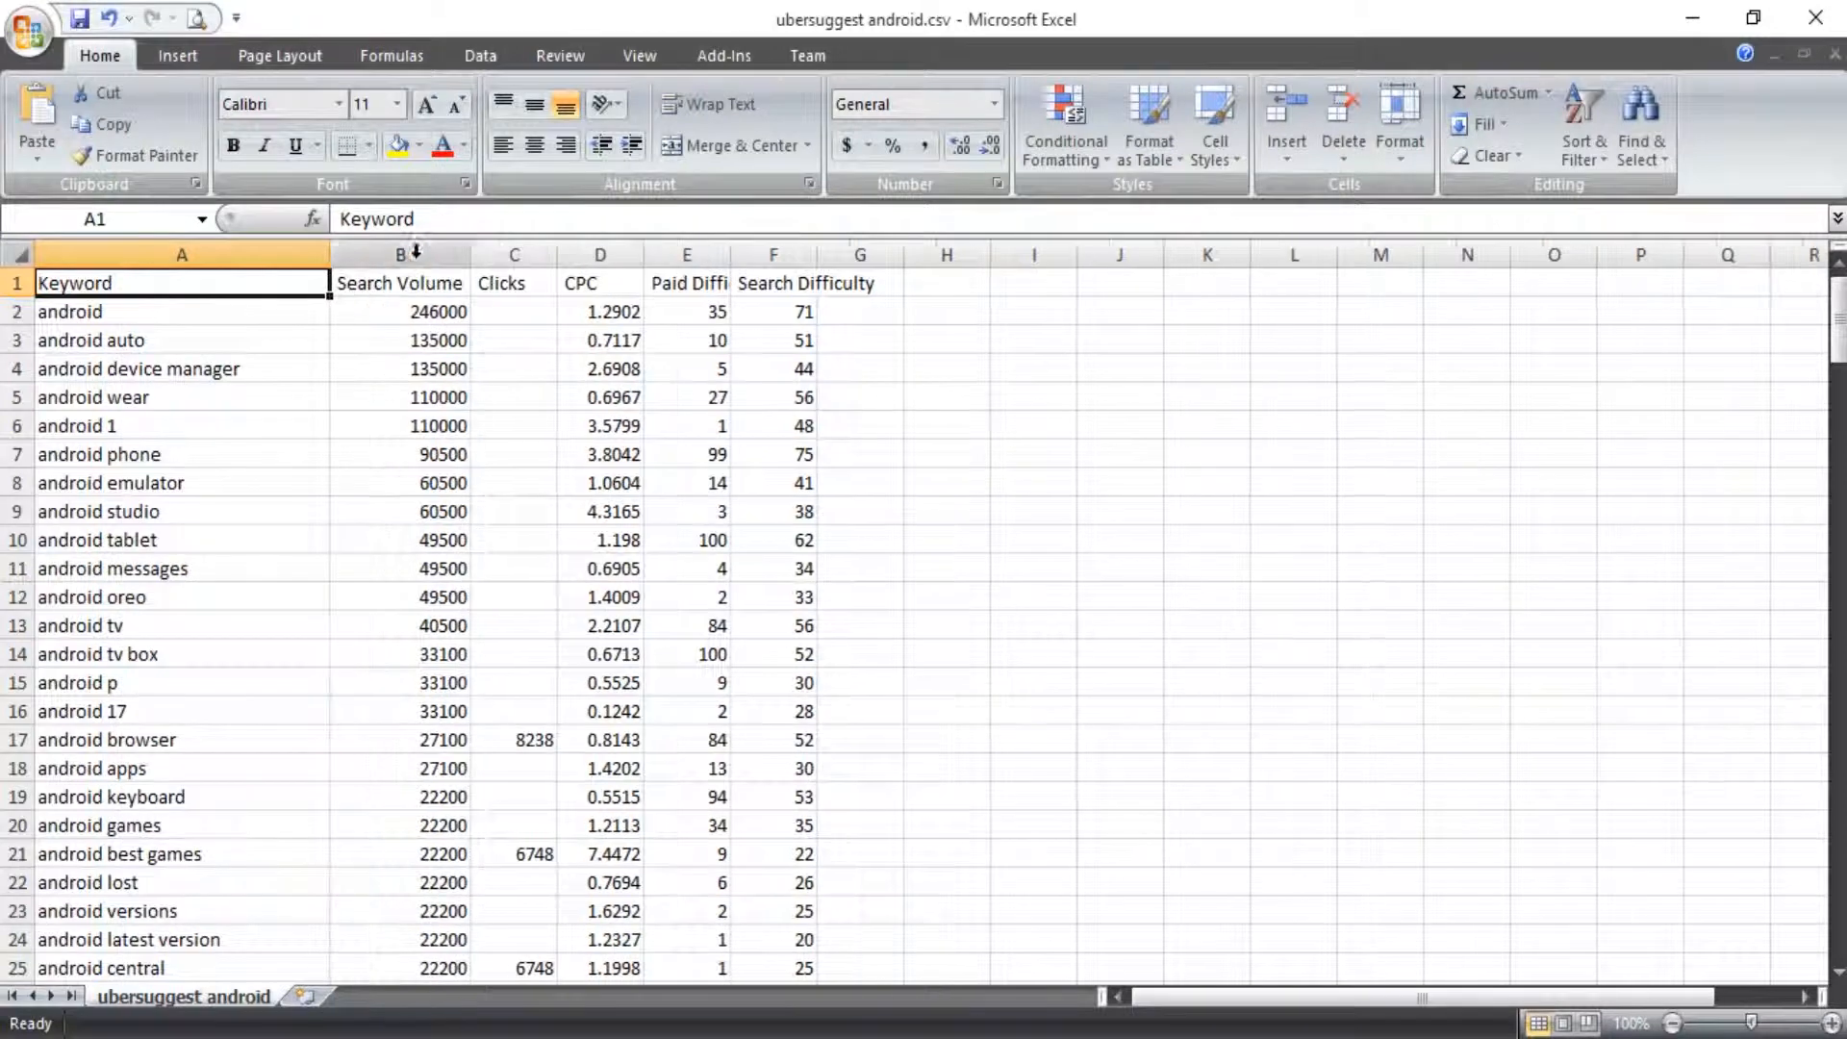
pyautogui.doubleClick(644, 254)
pyautogui.doubleClick(718, 254)
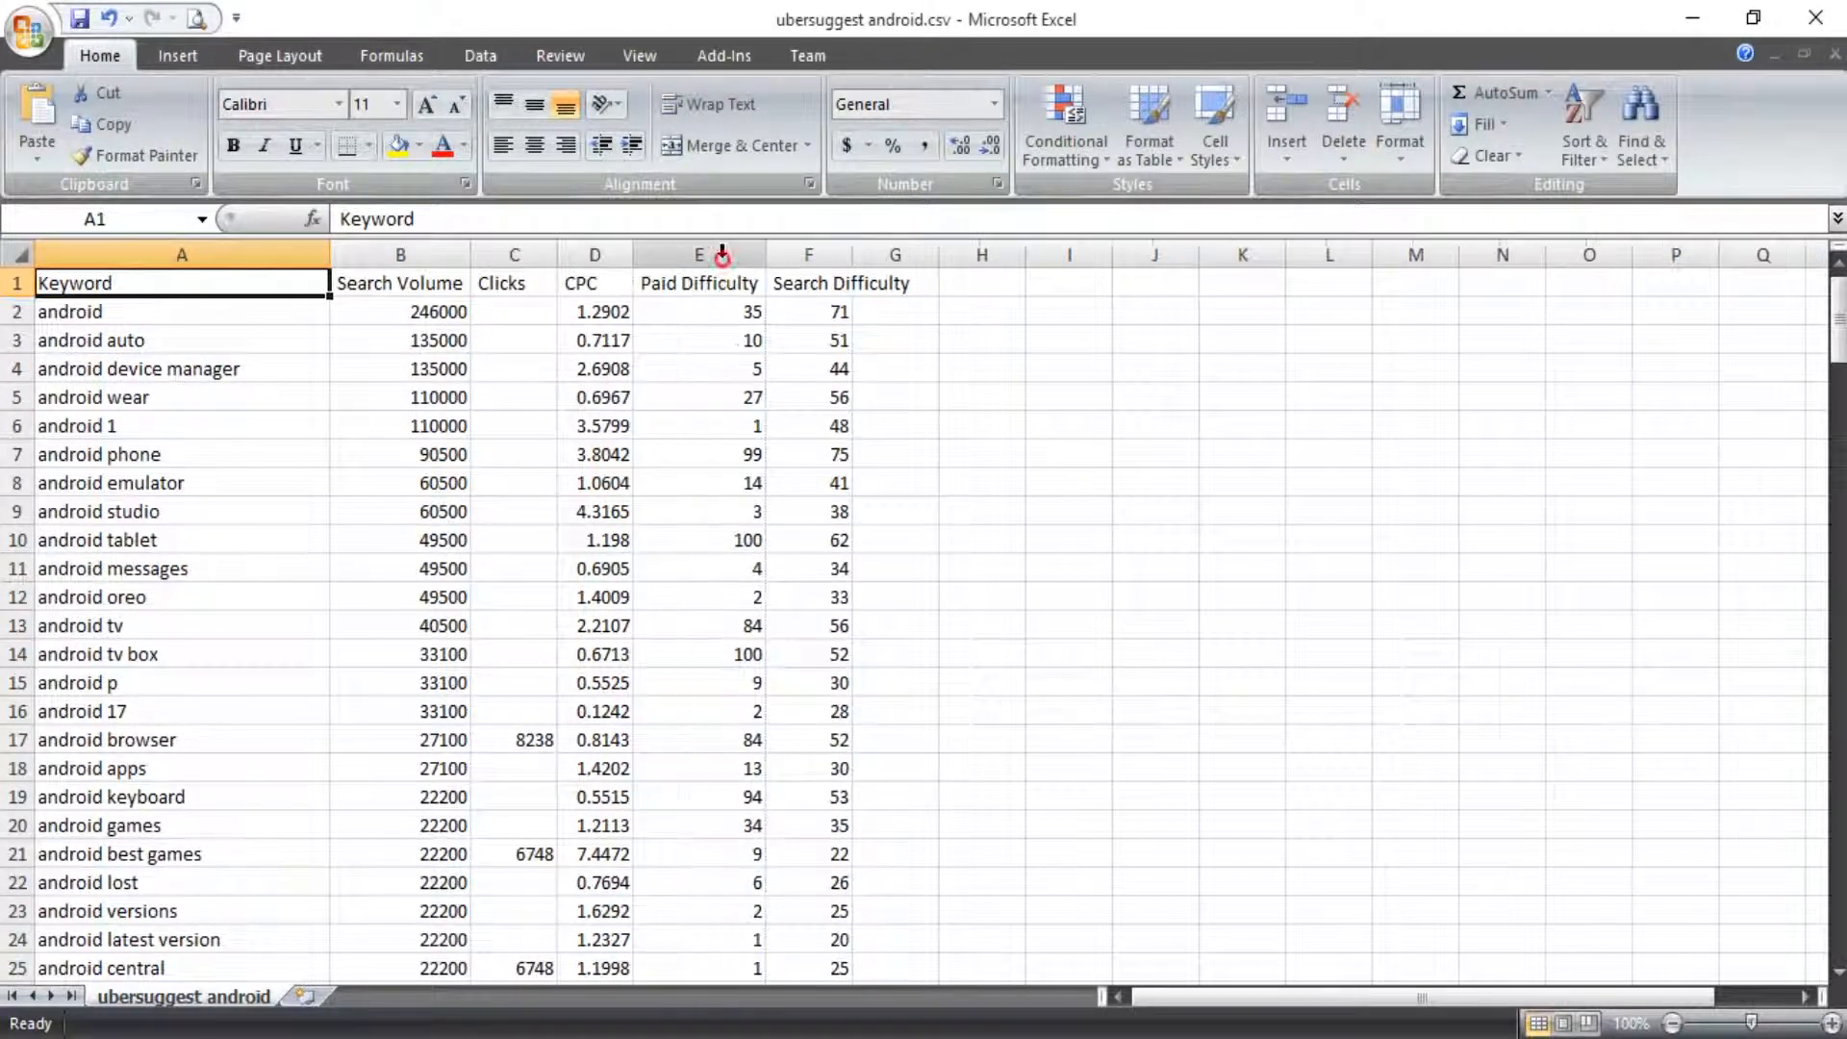
pyautogui.moveTo(860, 257); pyautogui.dragTo(860, 257)
pyautogui.doubleClick(860, 257)
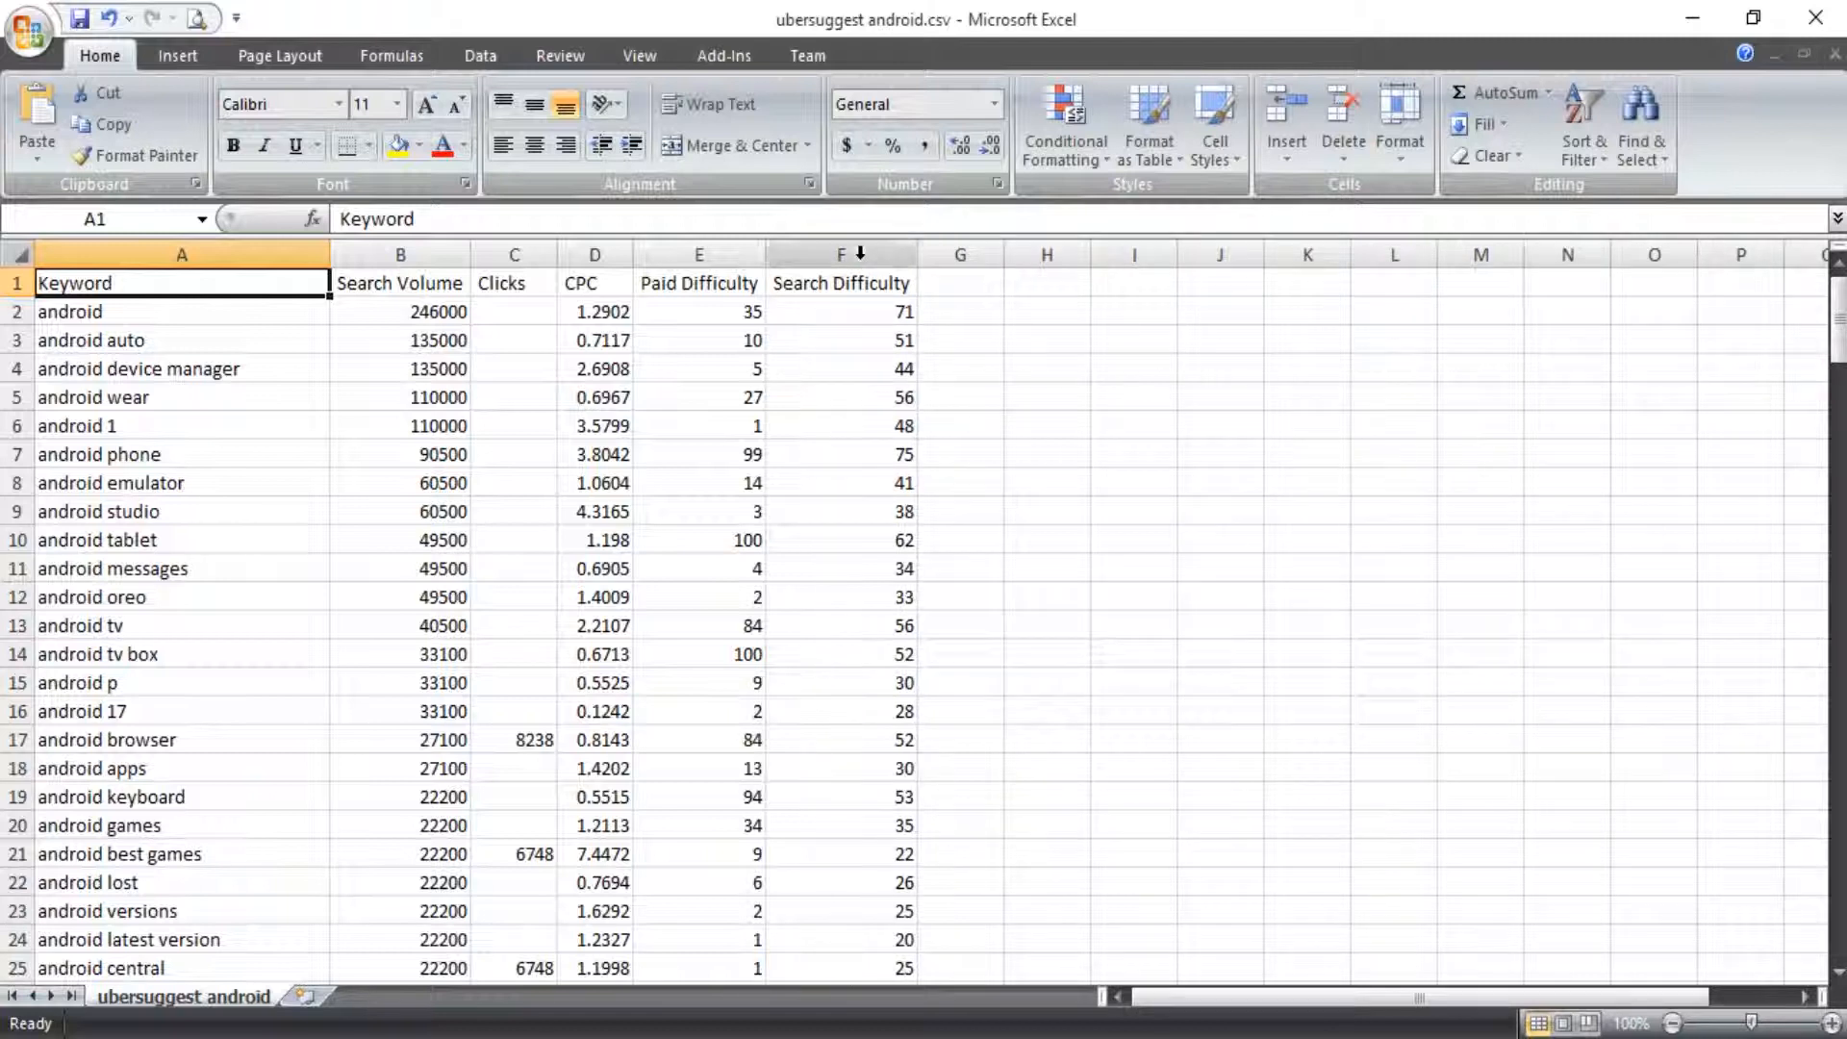
# Step: Look through the rows of exported android keywords and return to the beginning of the sheet
pyautogui.click(206, 308)
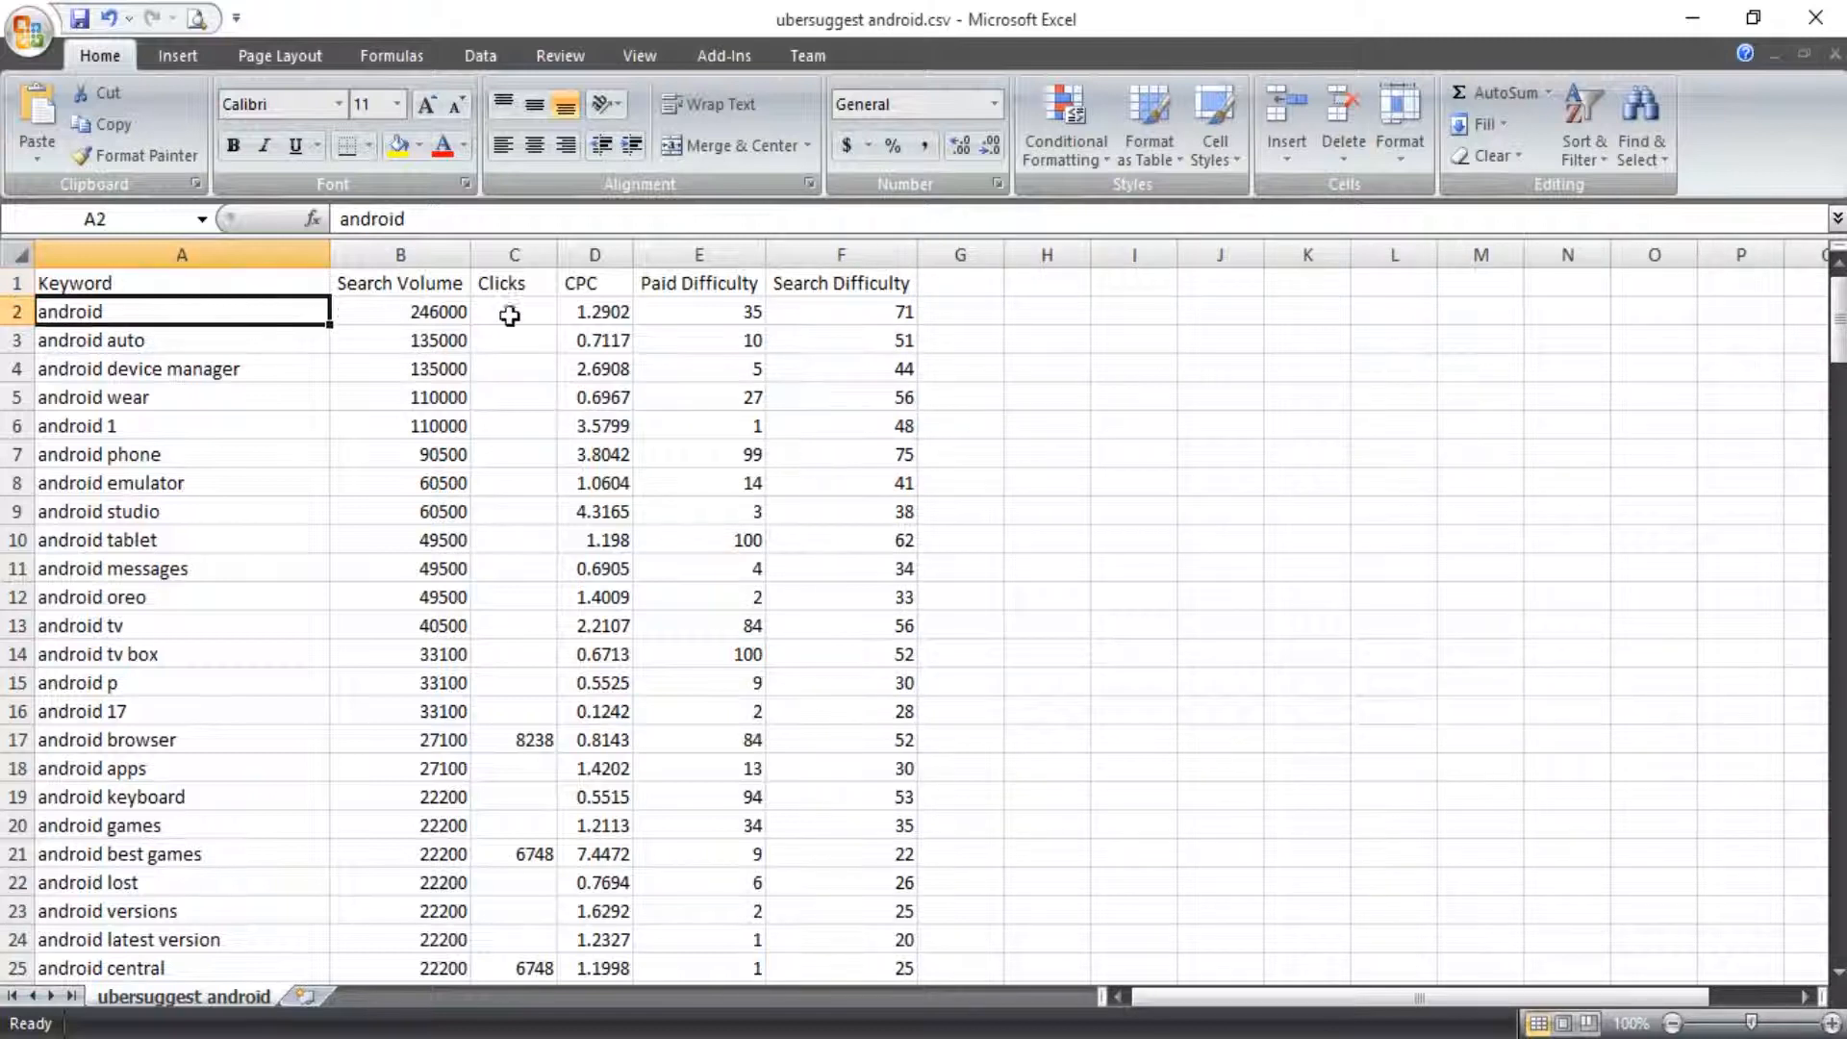
pyautogui.scroll(-11, 392, 520)
pyautogui.scroll(-14, 695, 536)
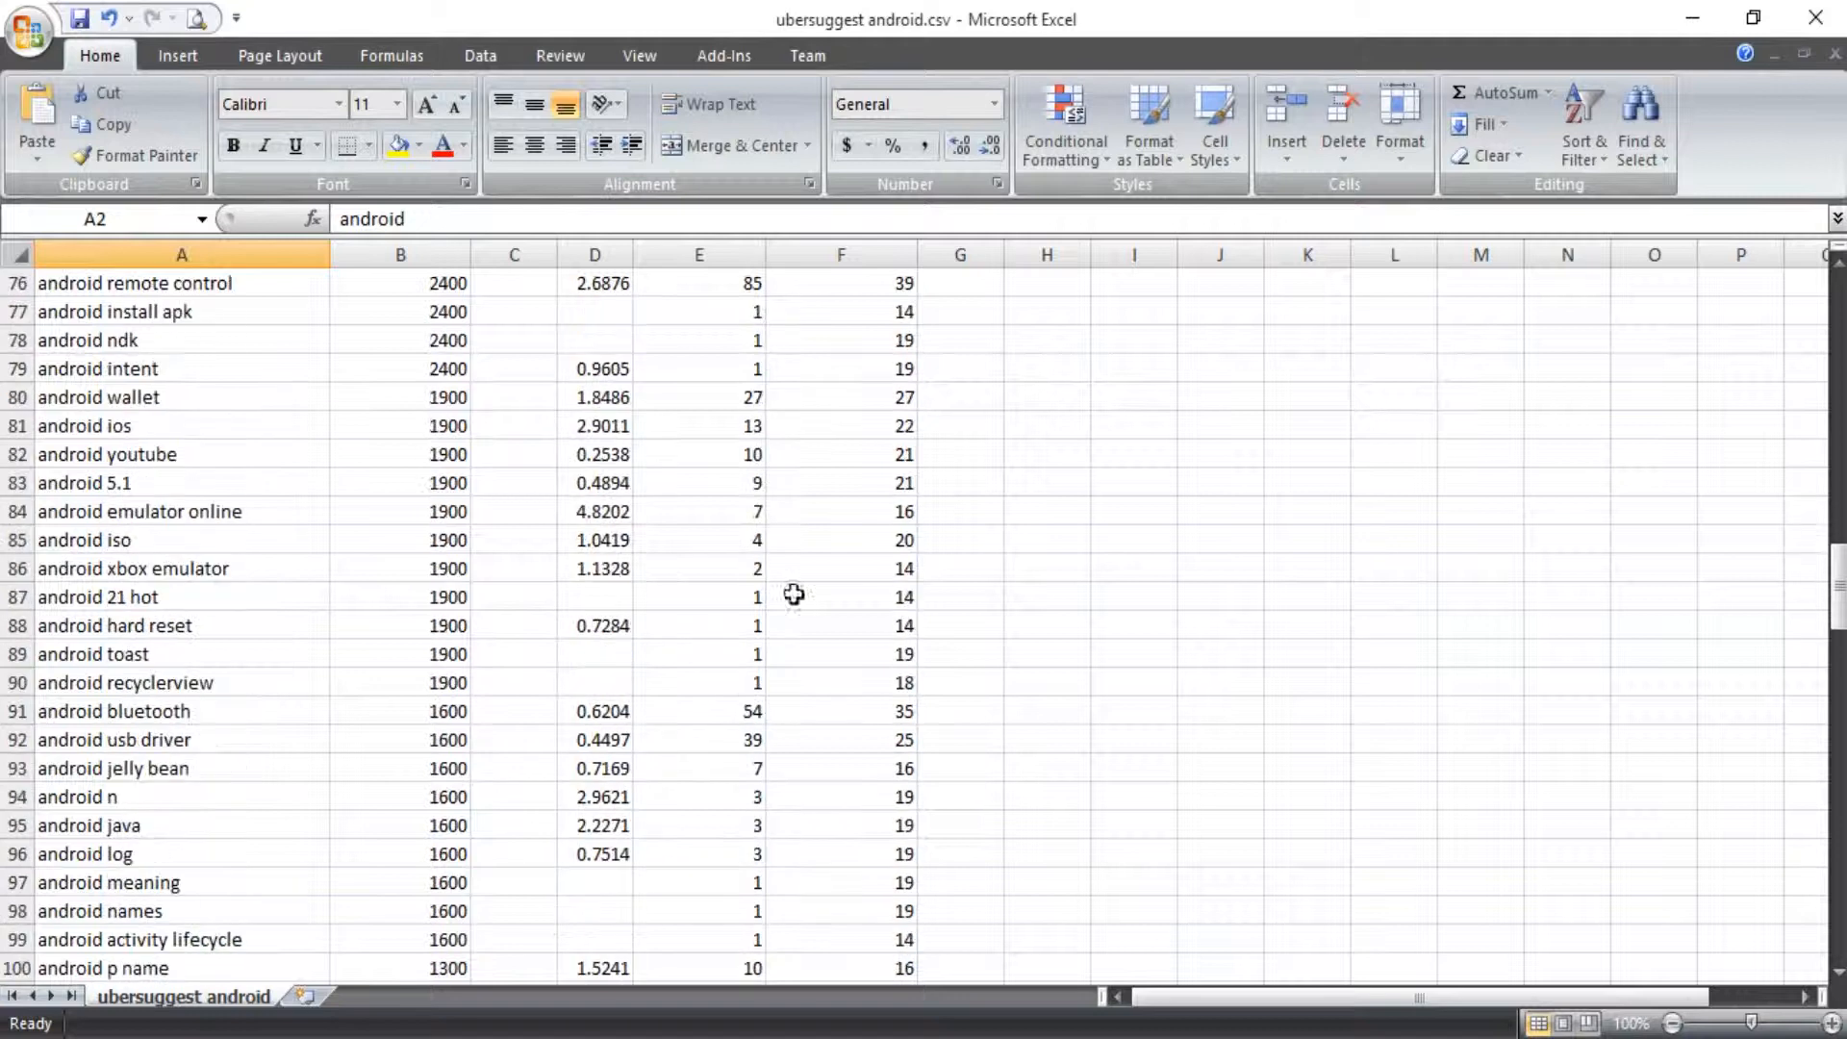
pyautogui.moveTo(1837, 611); pyautogui.dragTo(1837, 317)
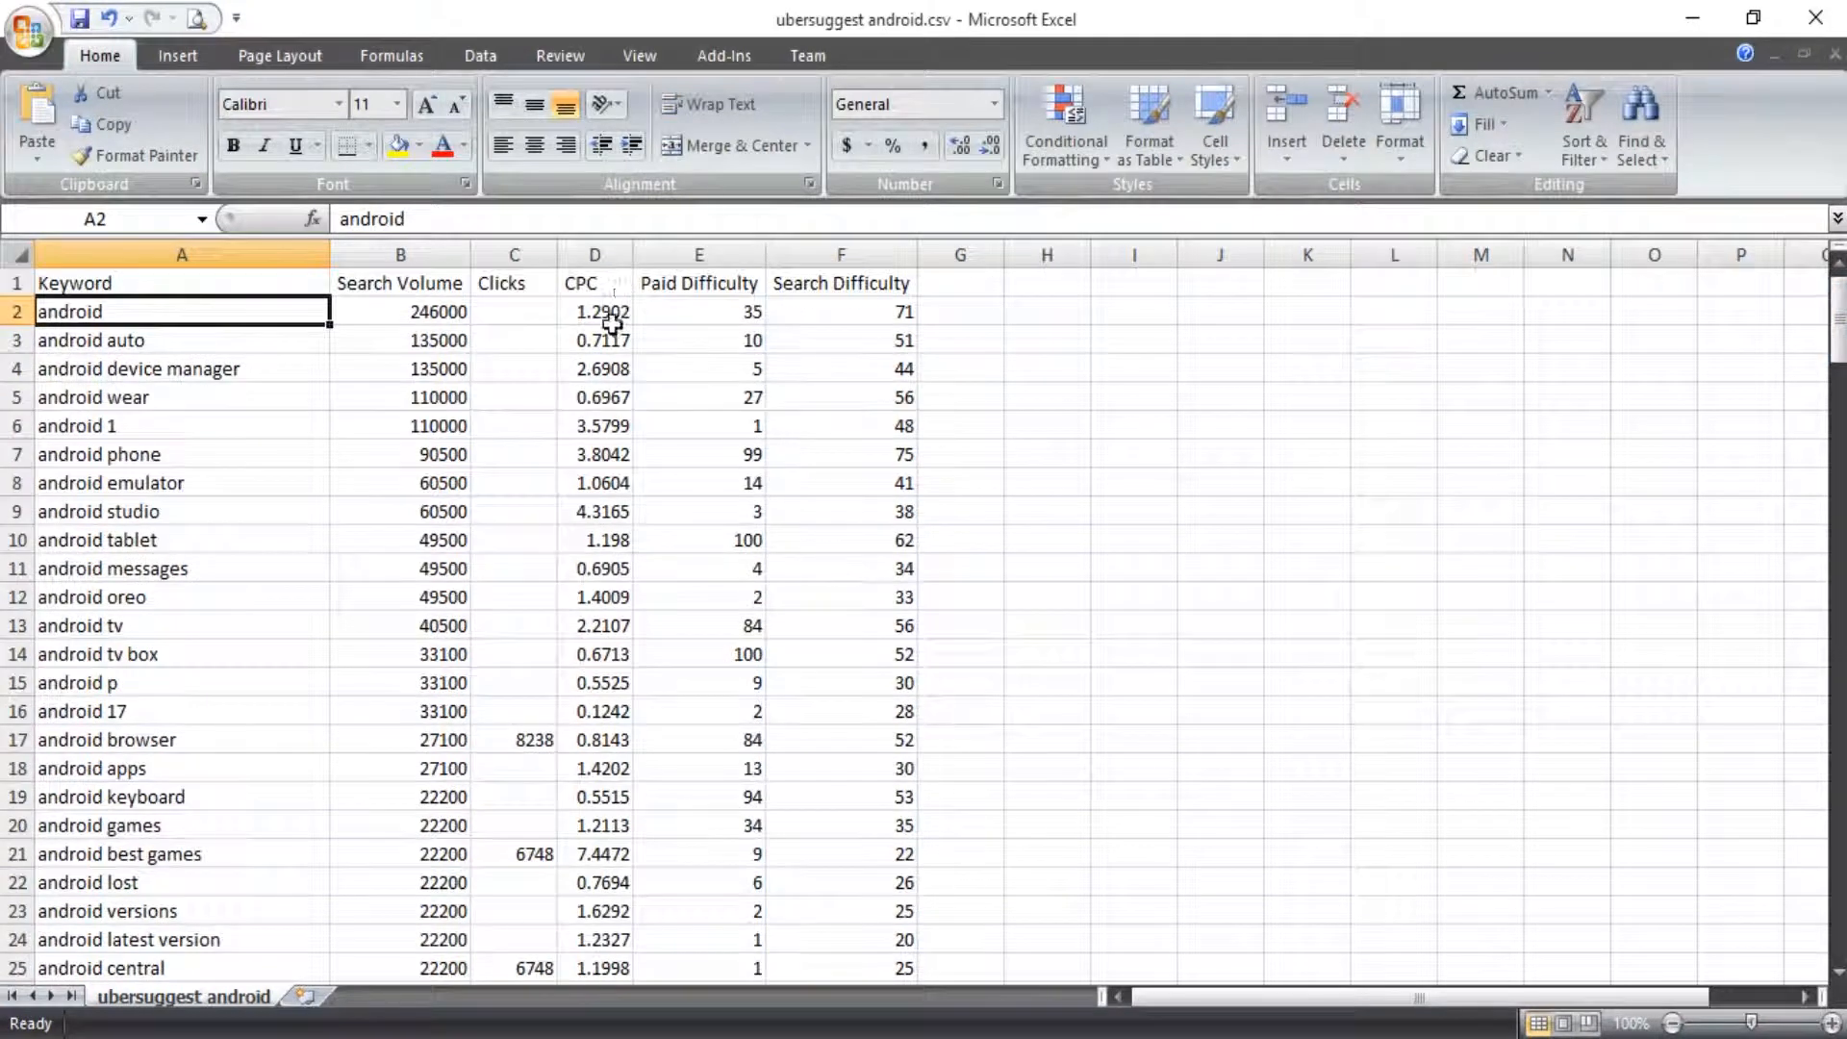
# Step: Examine the CPC column of the exported keywords and highlight the android developer row
pyautogui.click(601, 253)
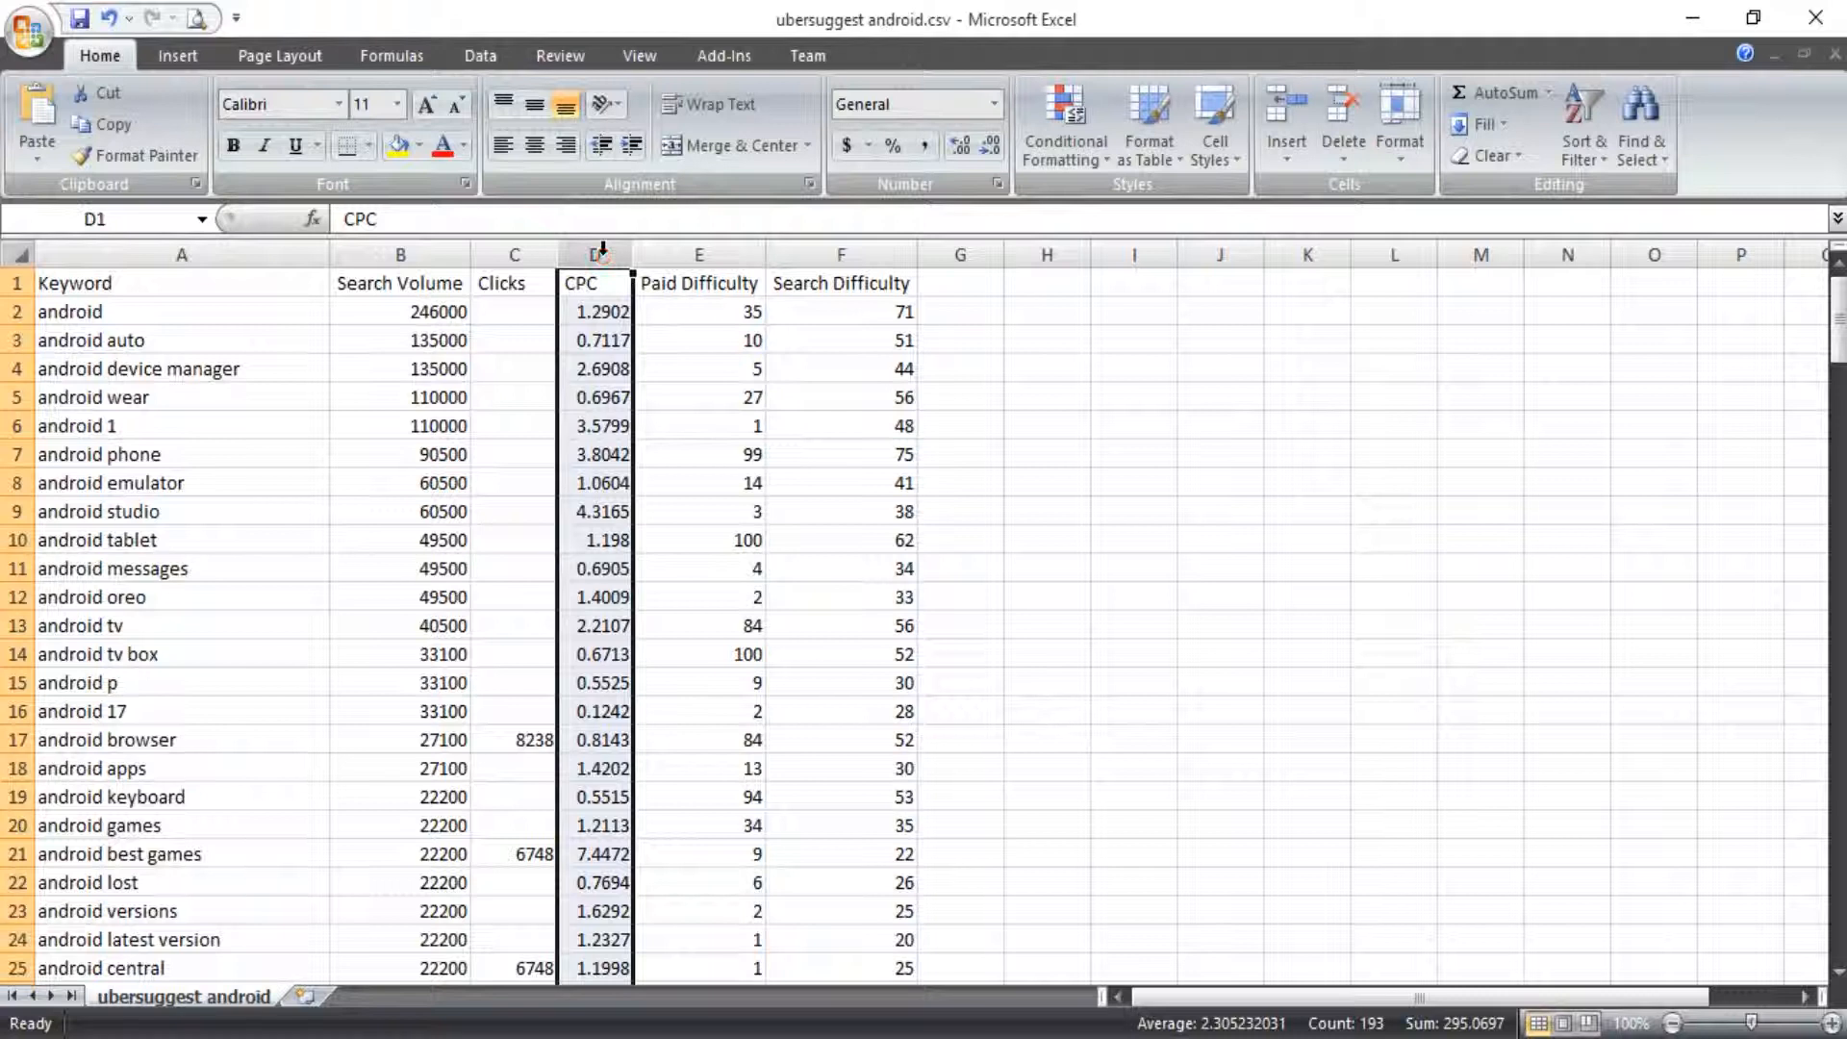
pyautogui.click(604, 316)
pyautogui.scroll(-5, 652, 407)
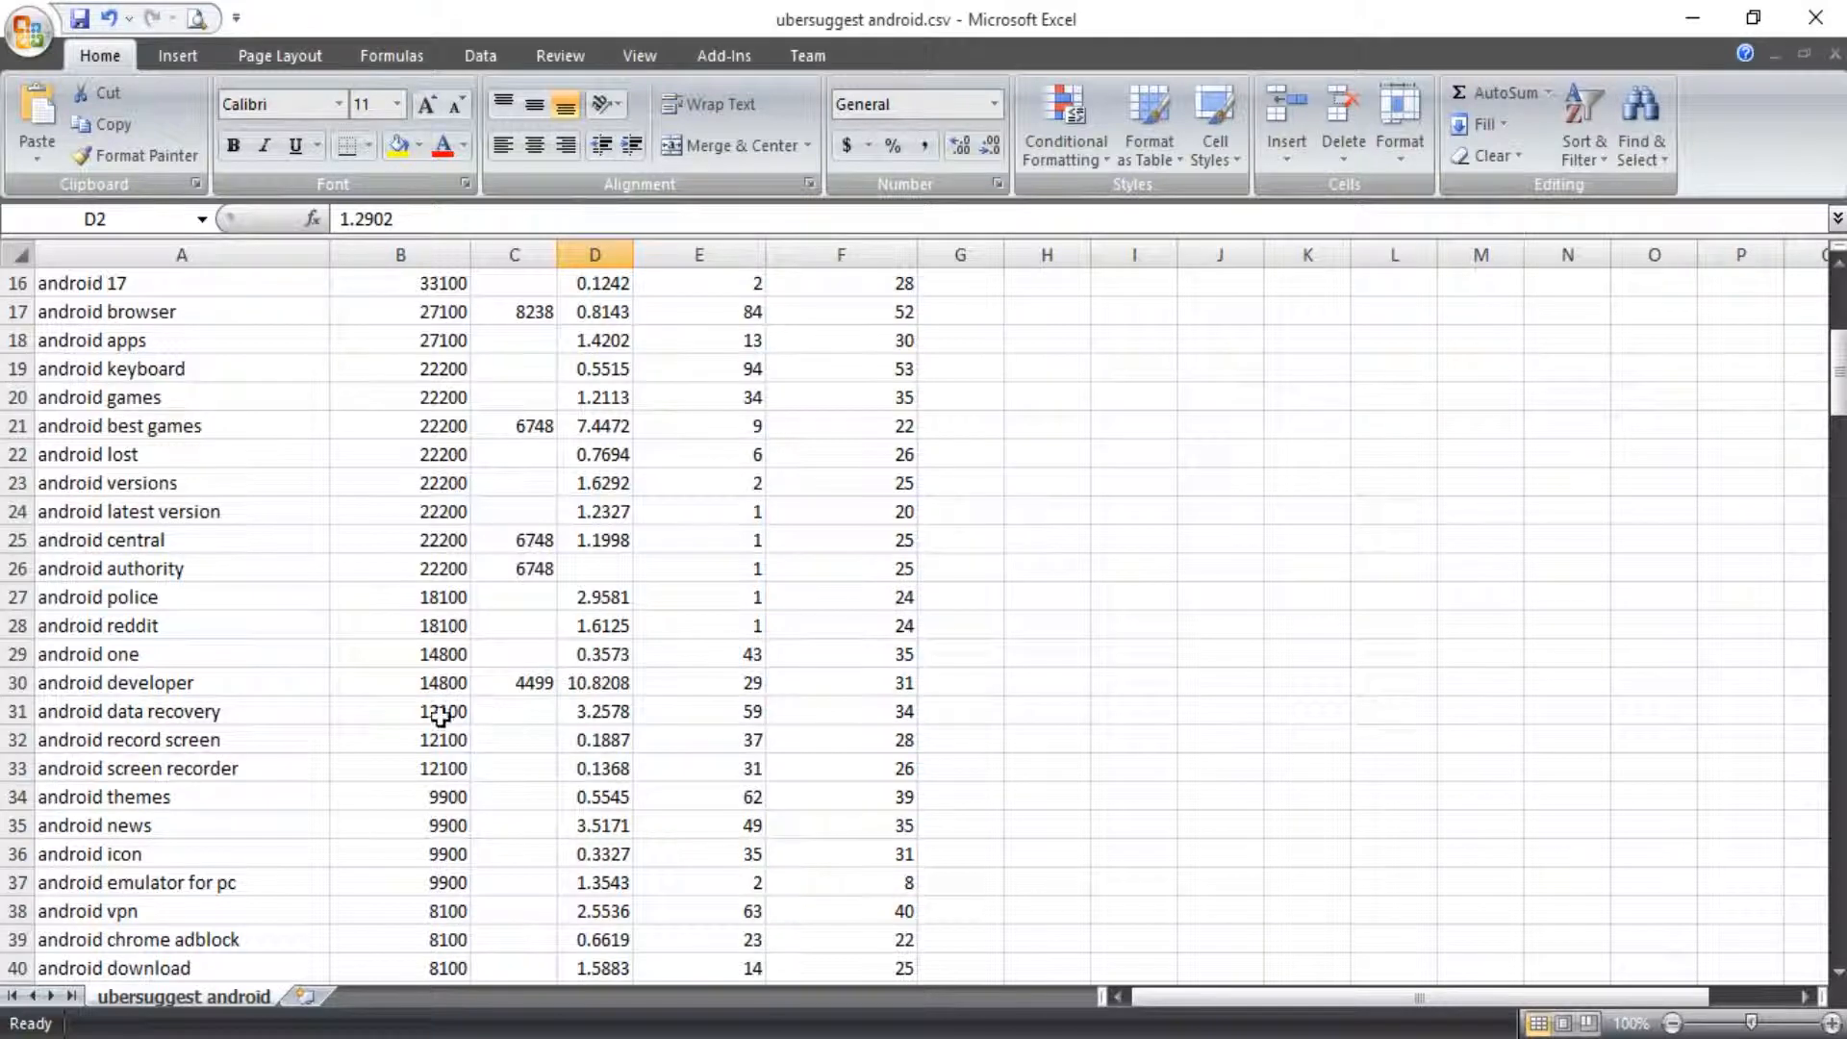
pyautogui.click(18, 682)
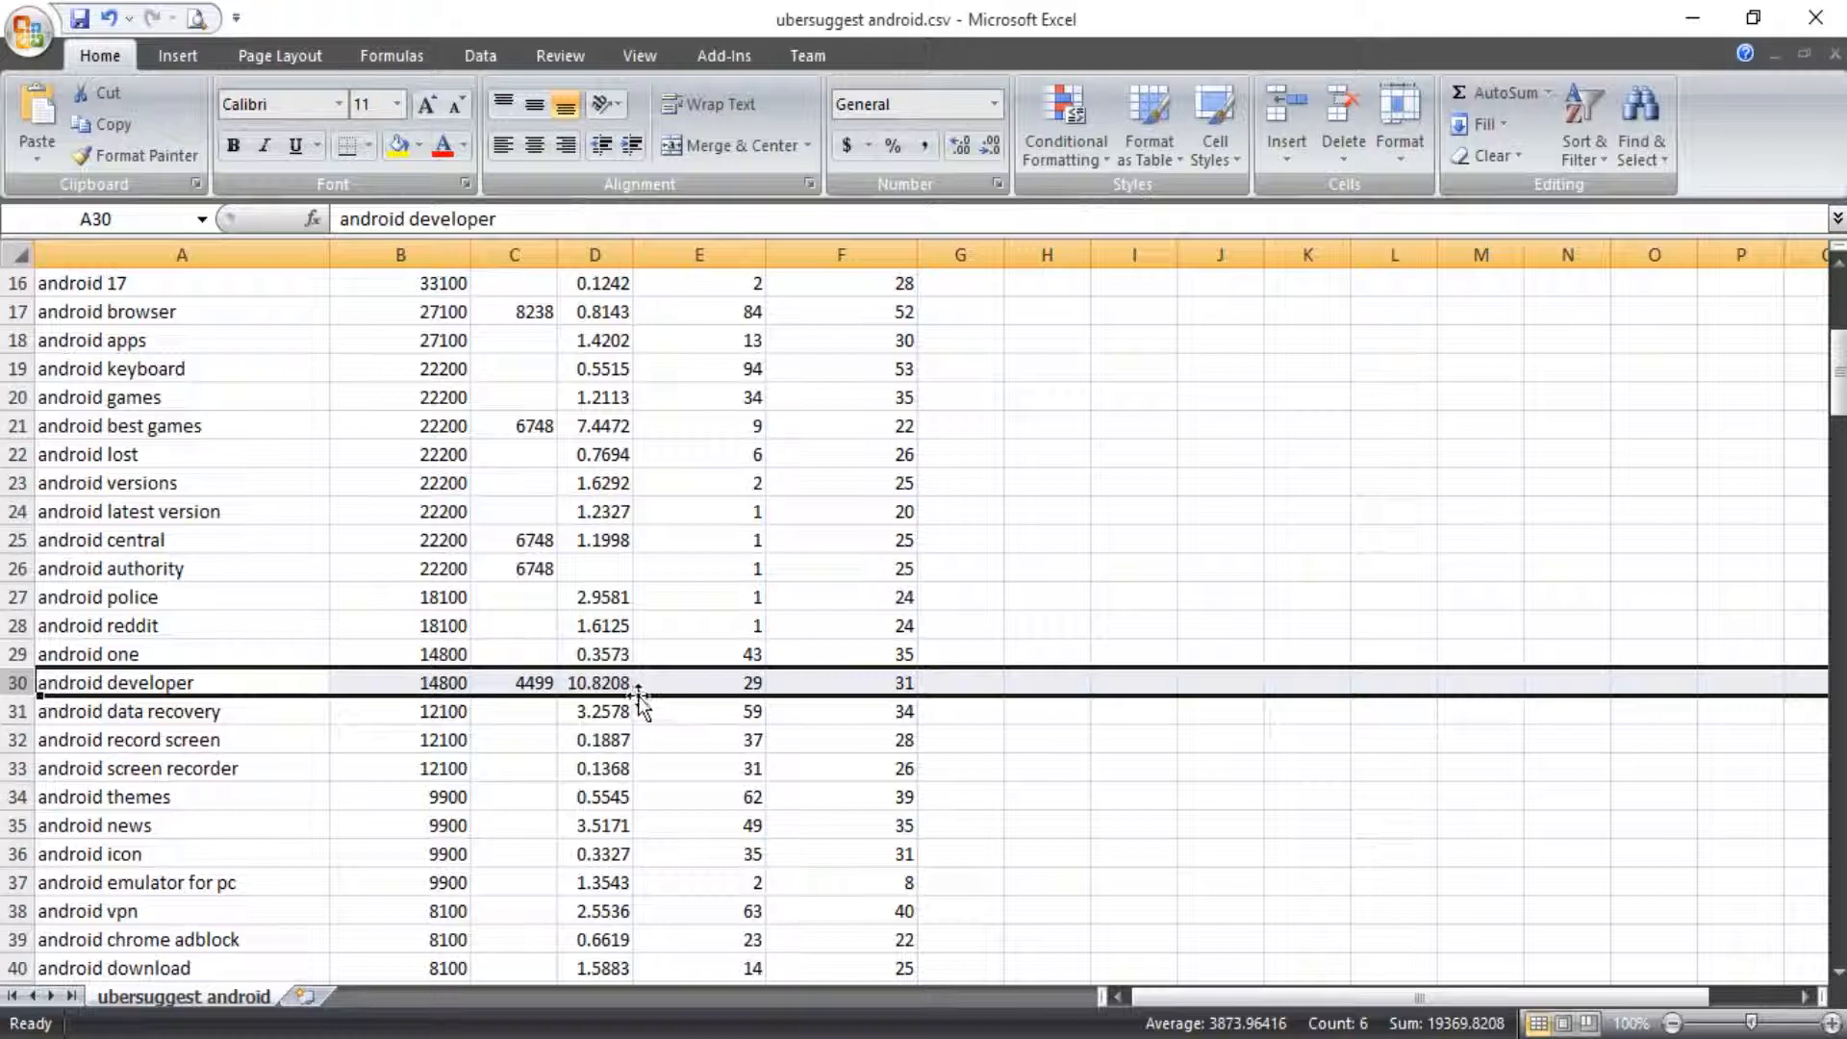
pyautogui.scroll(5, 630, 693)
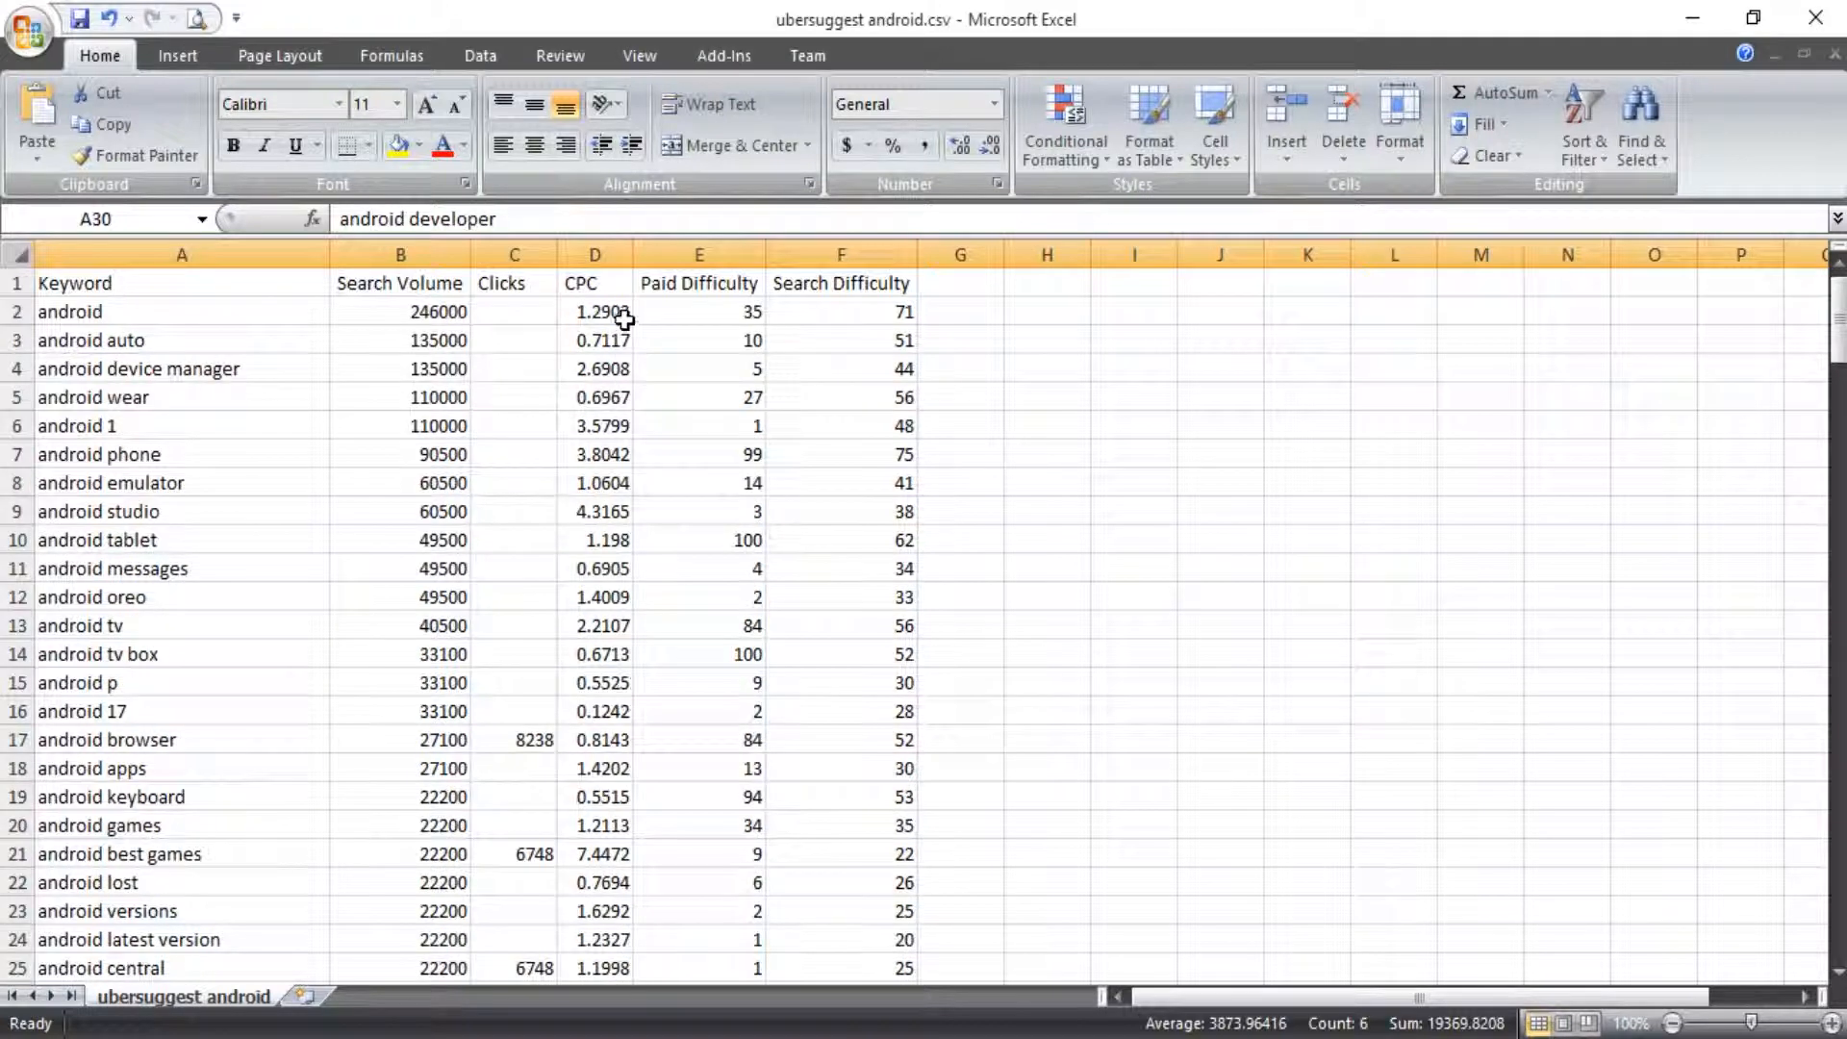
pyautogui.scroll(-6, 581, 695)
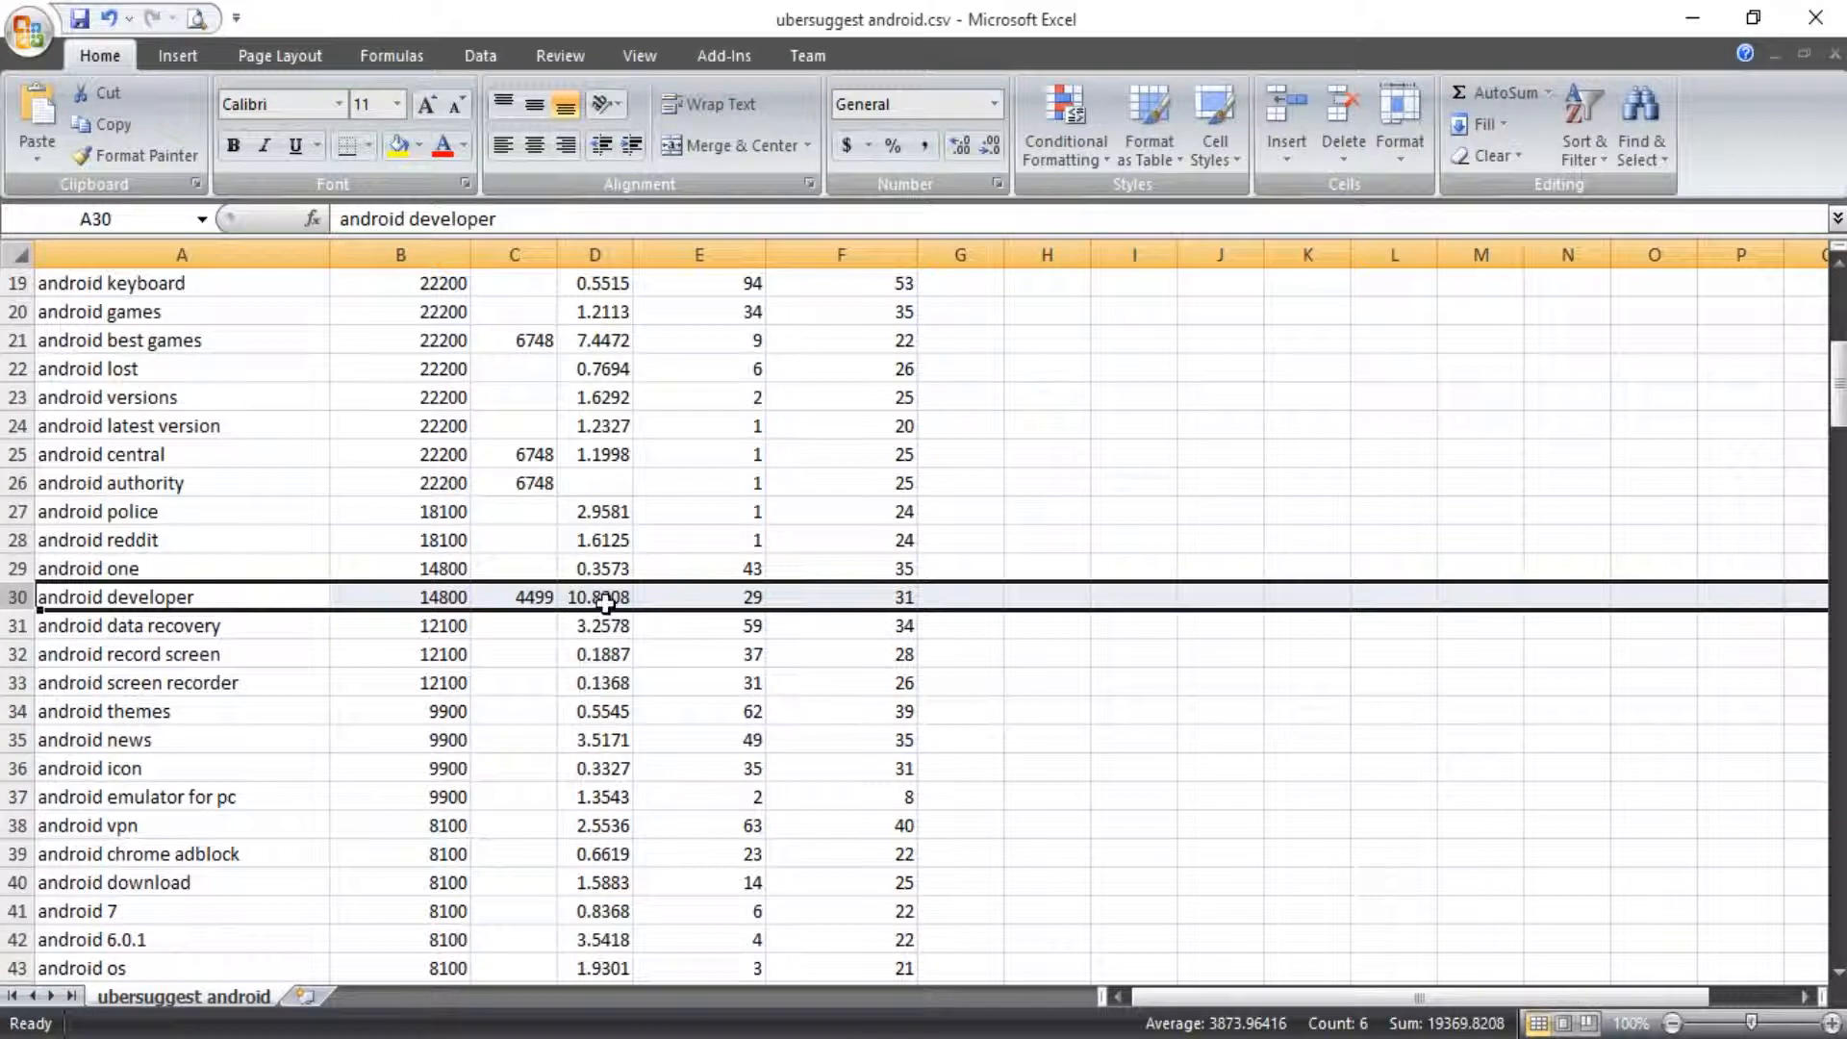
# Step: Examine the CPC of the android os names row, look through the remaining keywords and return to the beginning of the sheet
pyautogui.scroll(-17, 606, 604)
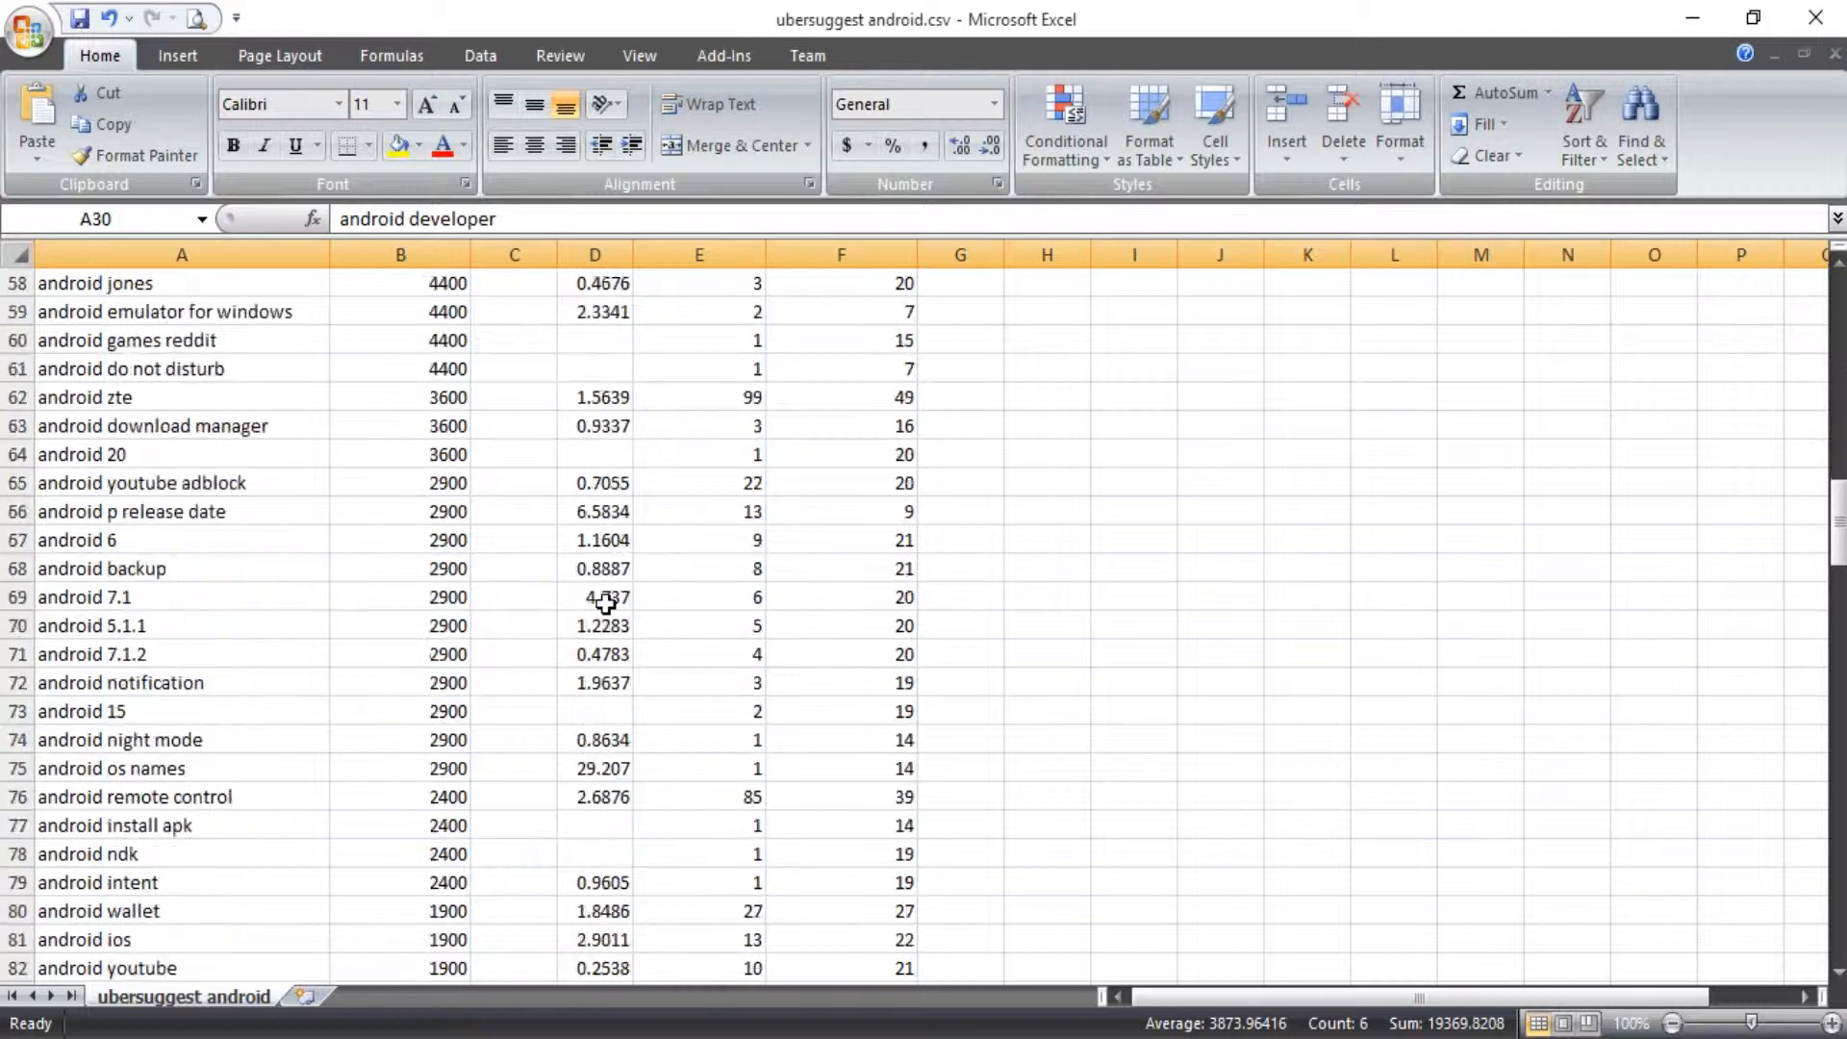
pyautogui.scroll(1, 605, 603)
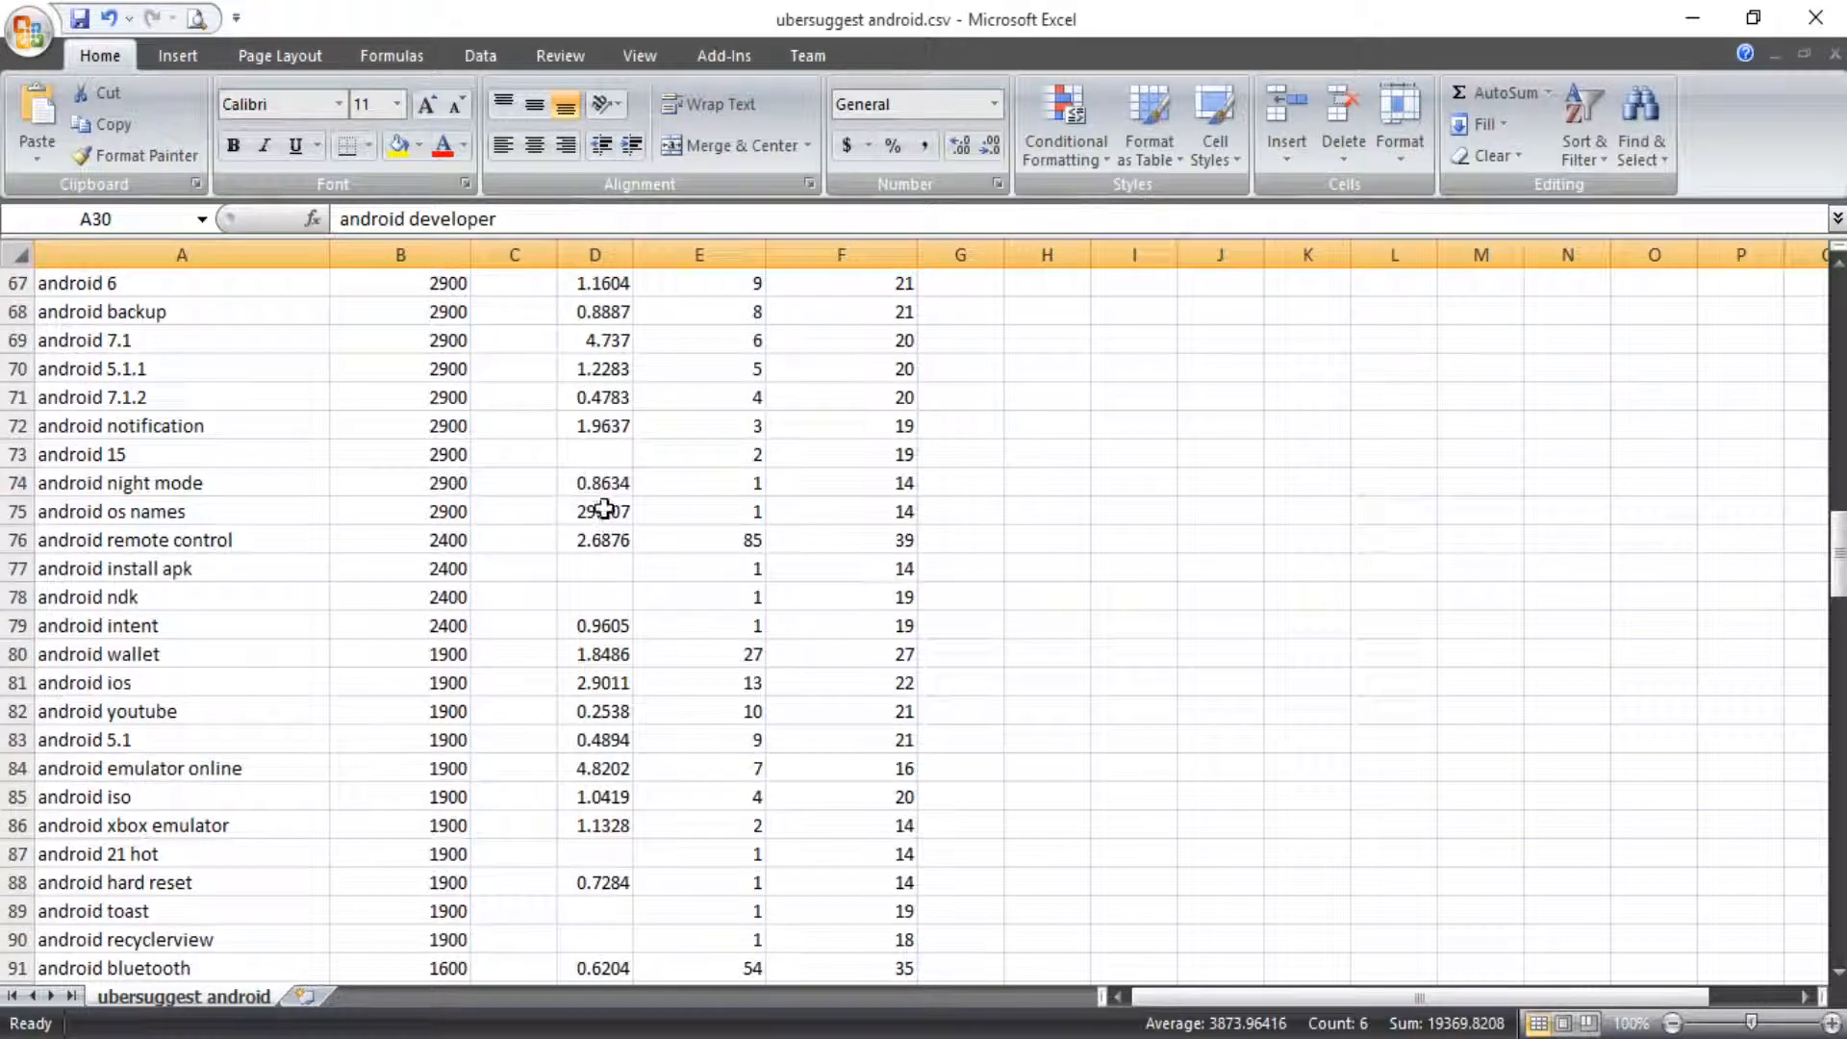
pyautogui.click(603, 511)
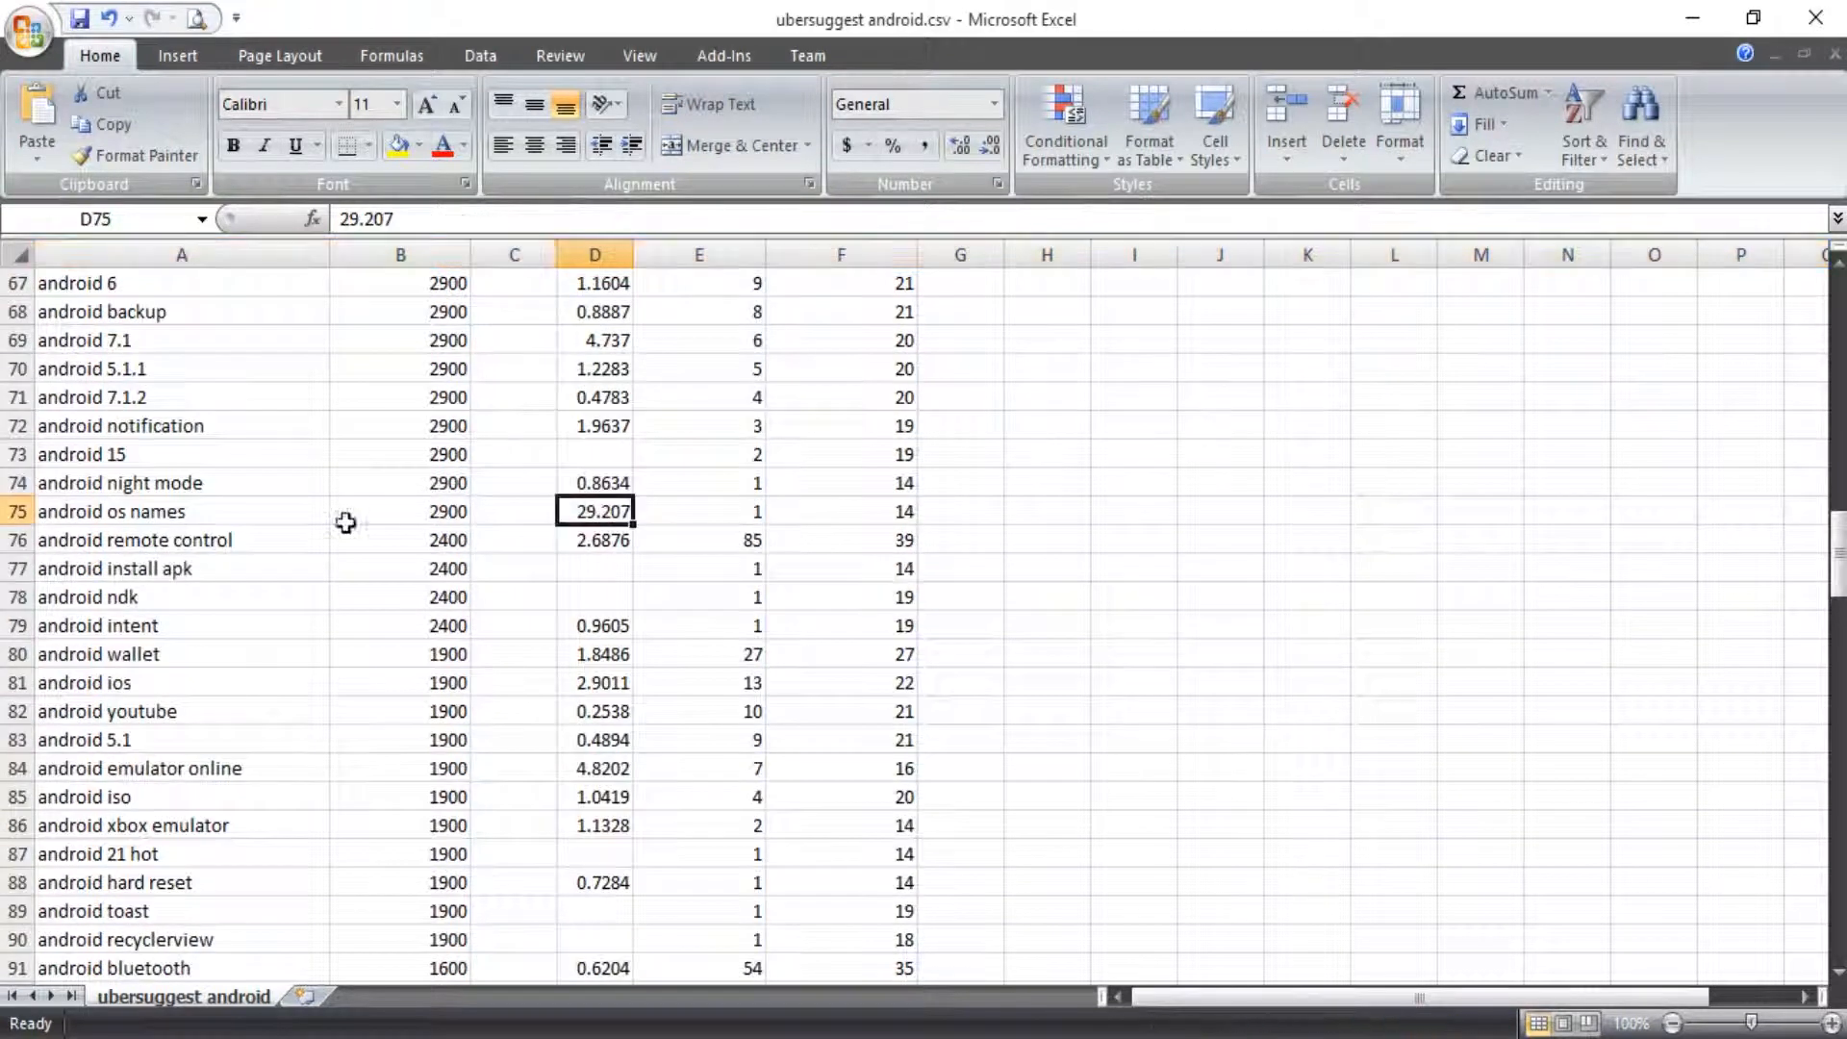
pyautogui.click(23, 511)
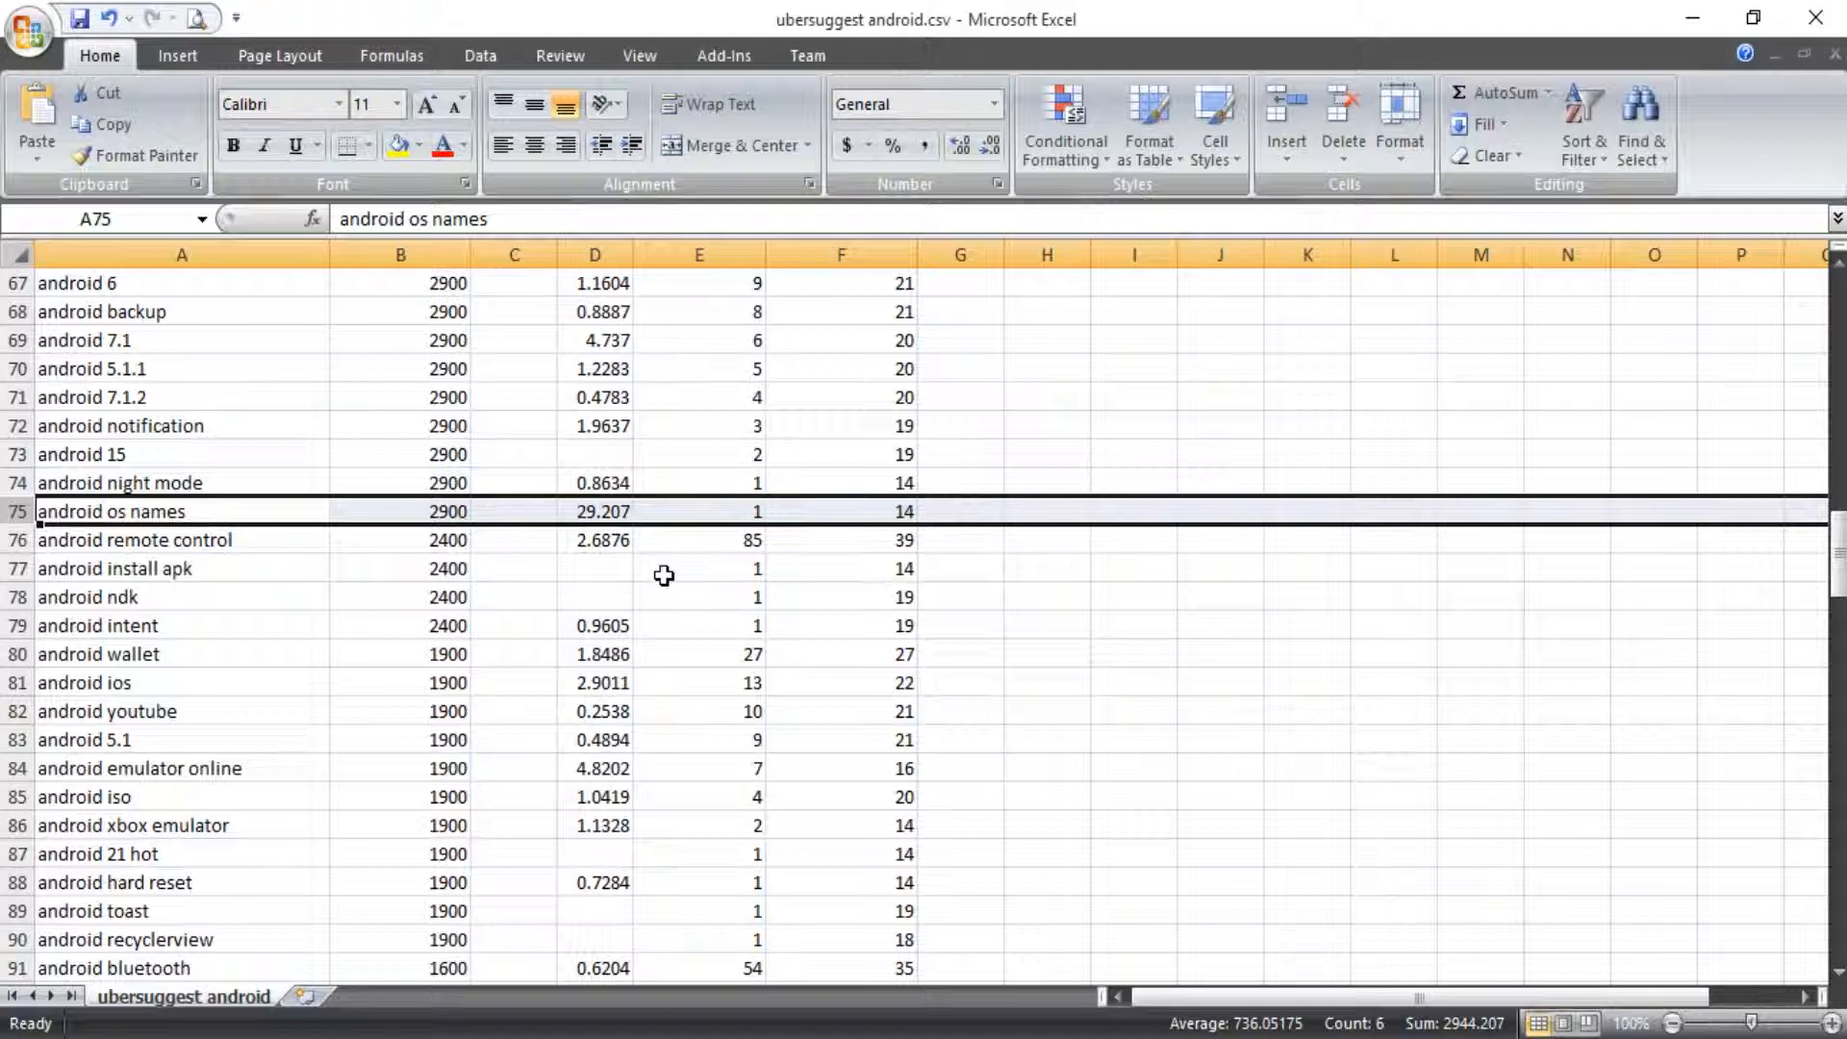
pyautogui.scroll(-9, 663, 575)
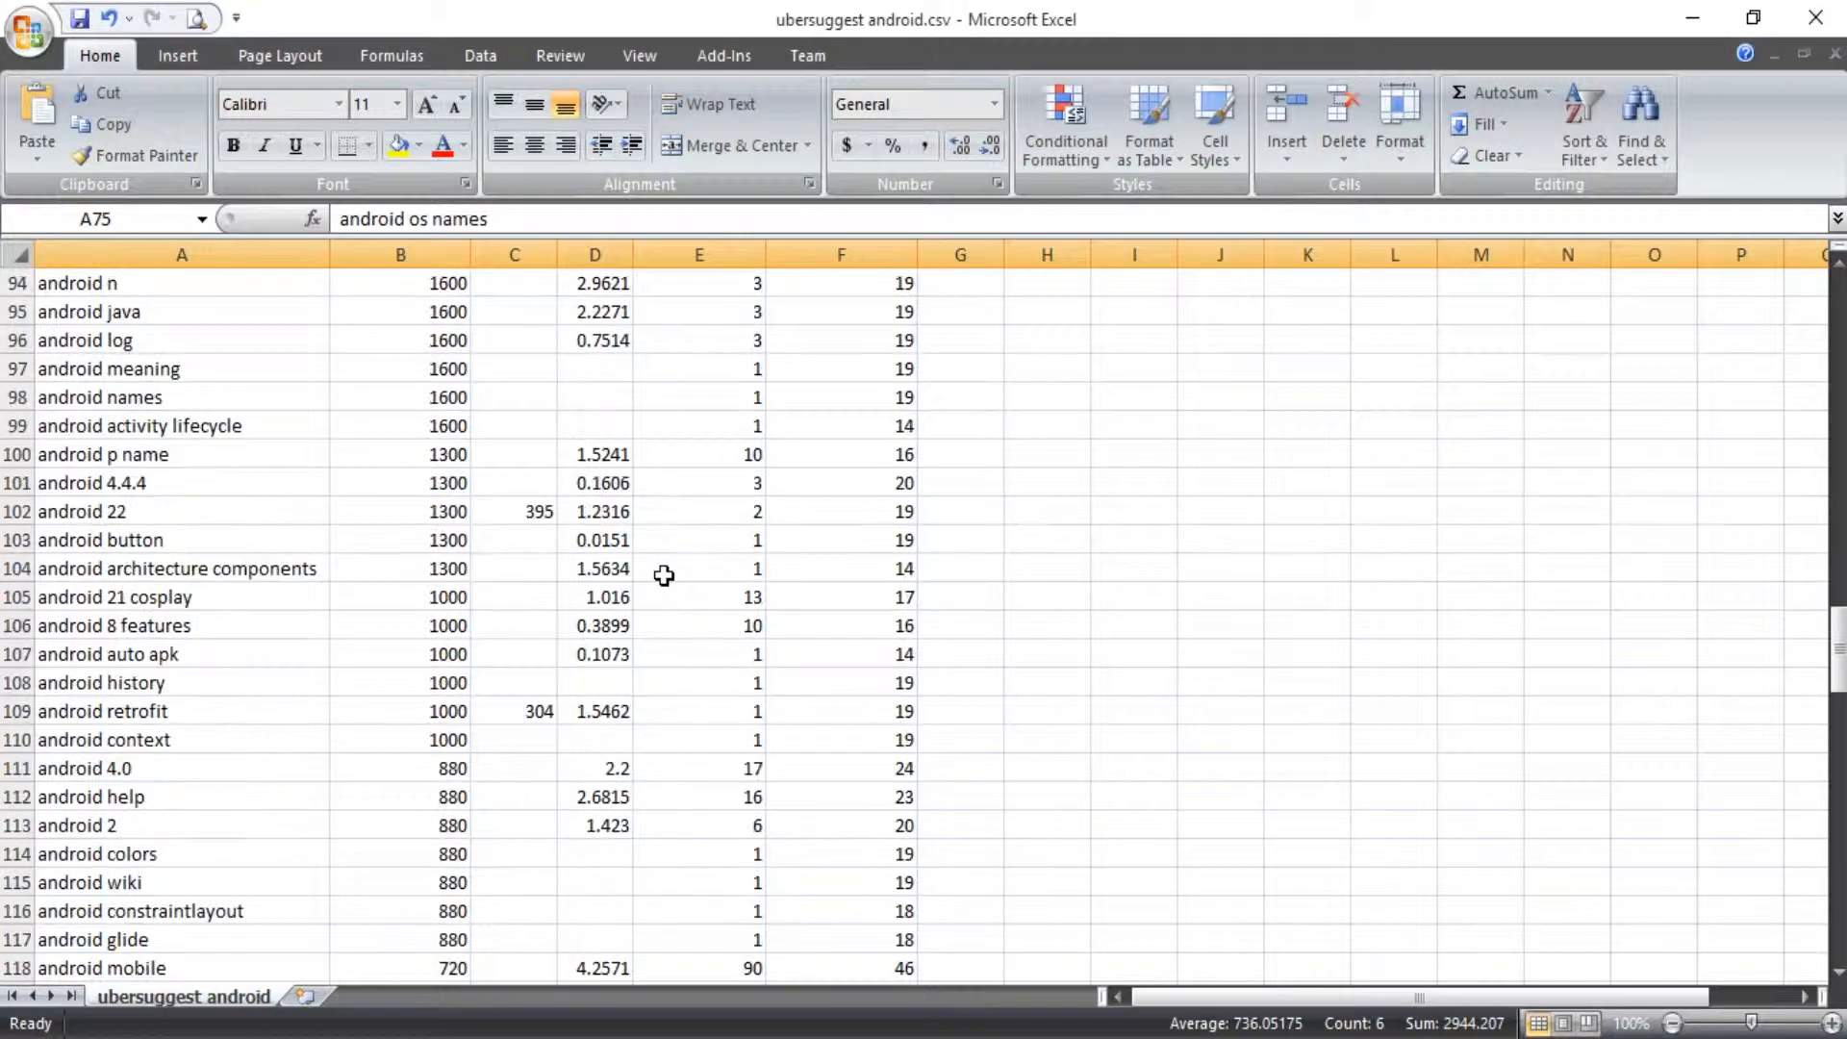
pyautogui.scroll(-20, 664, 576)
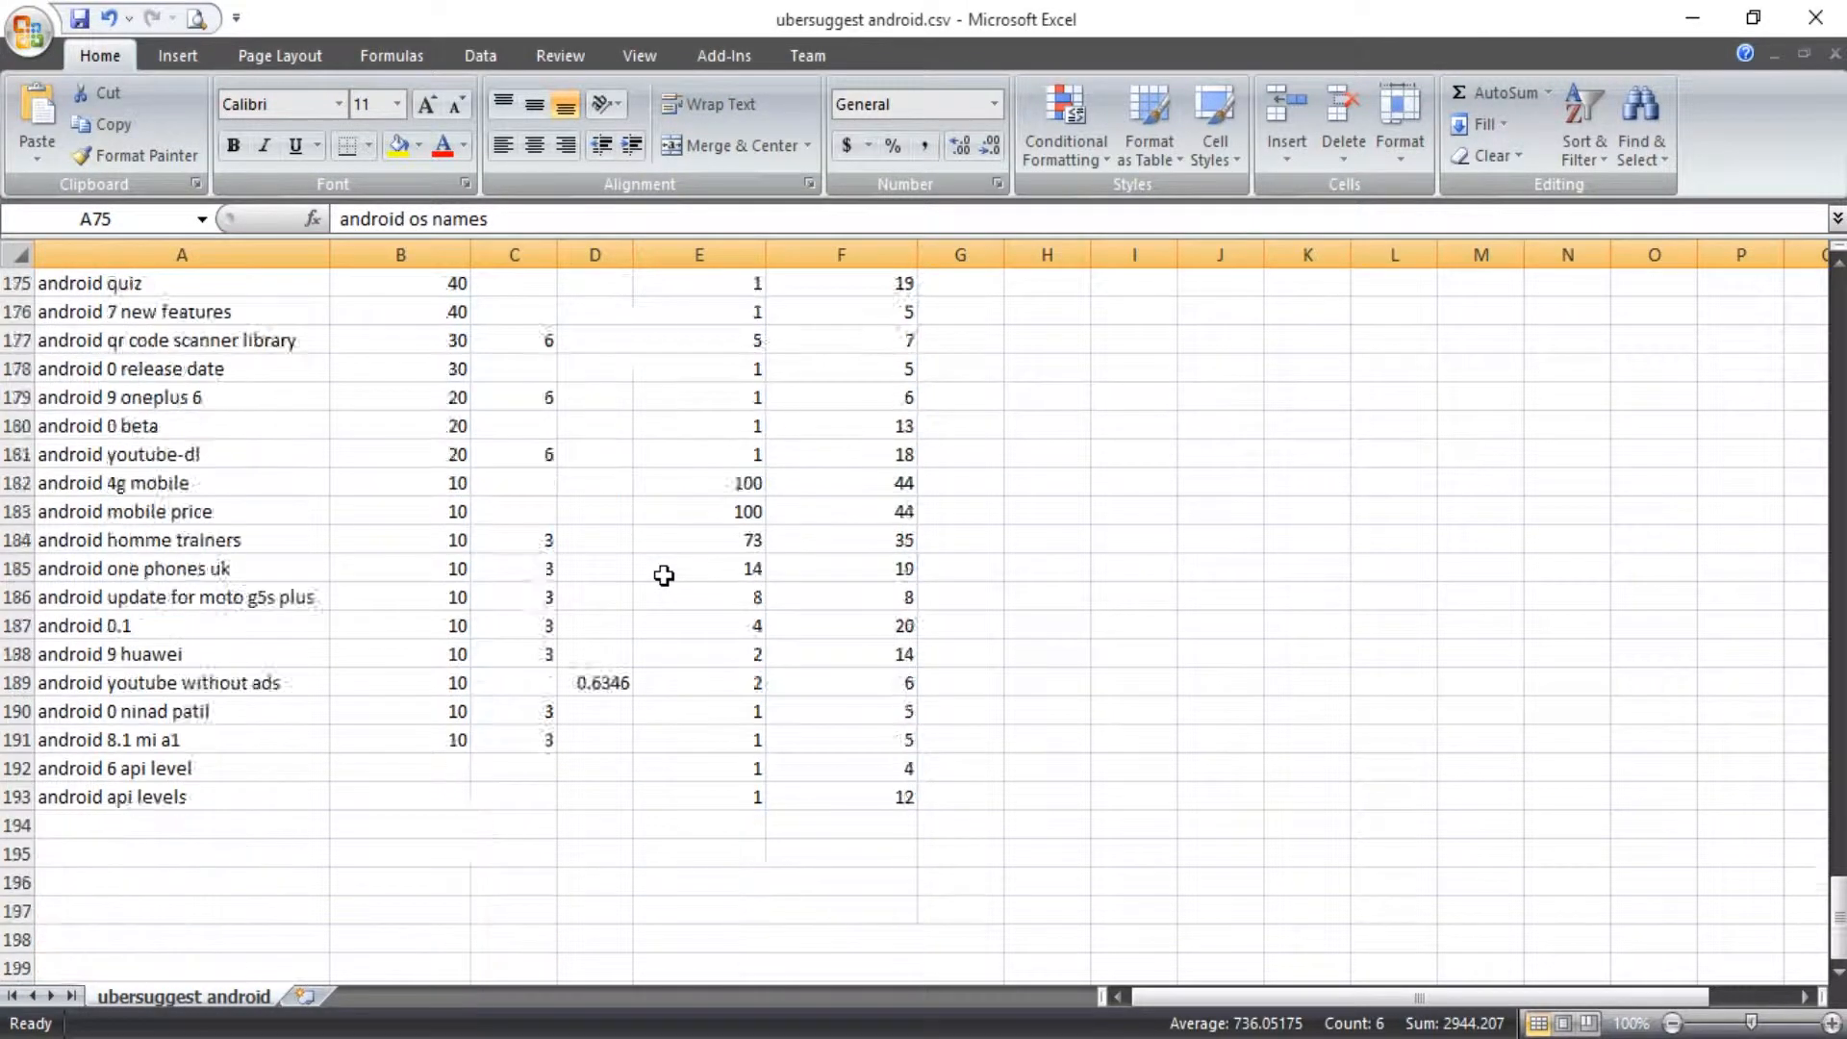
pyautogui.scroll(-4, 664, 575)
pyautogui.scroll(15, 664, 575)
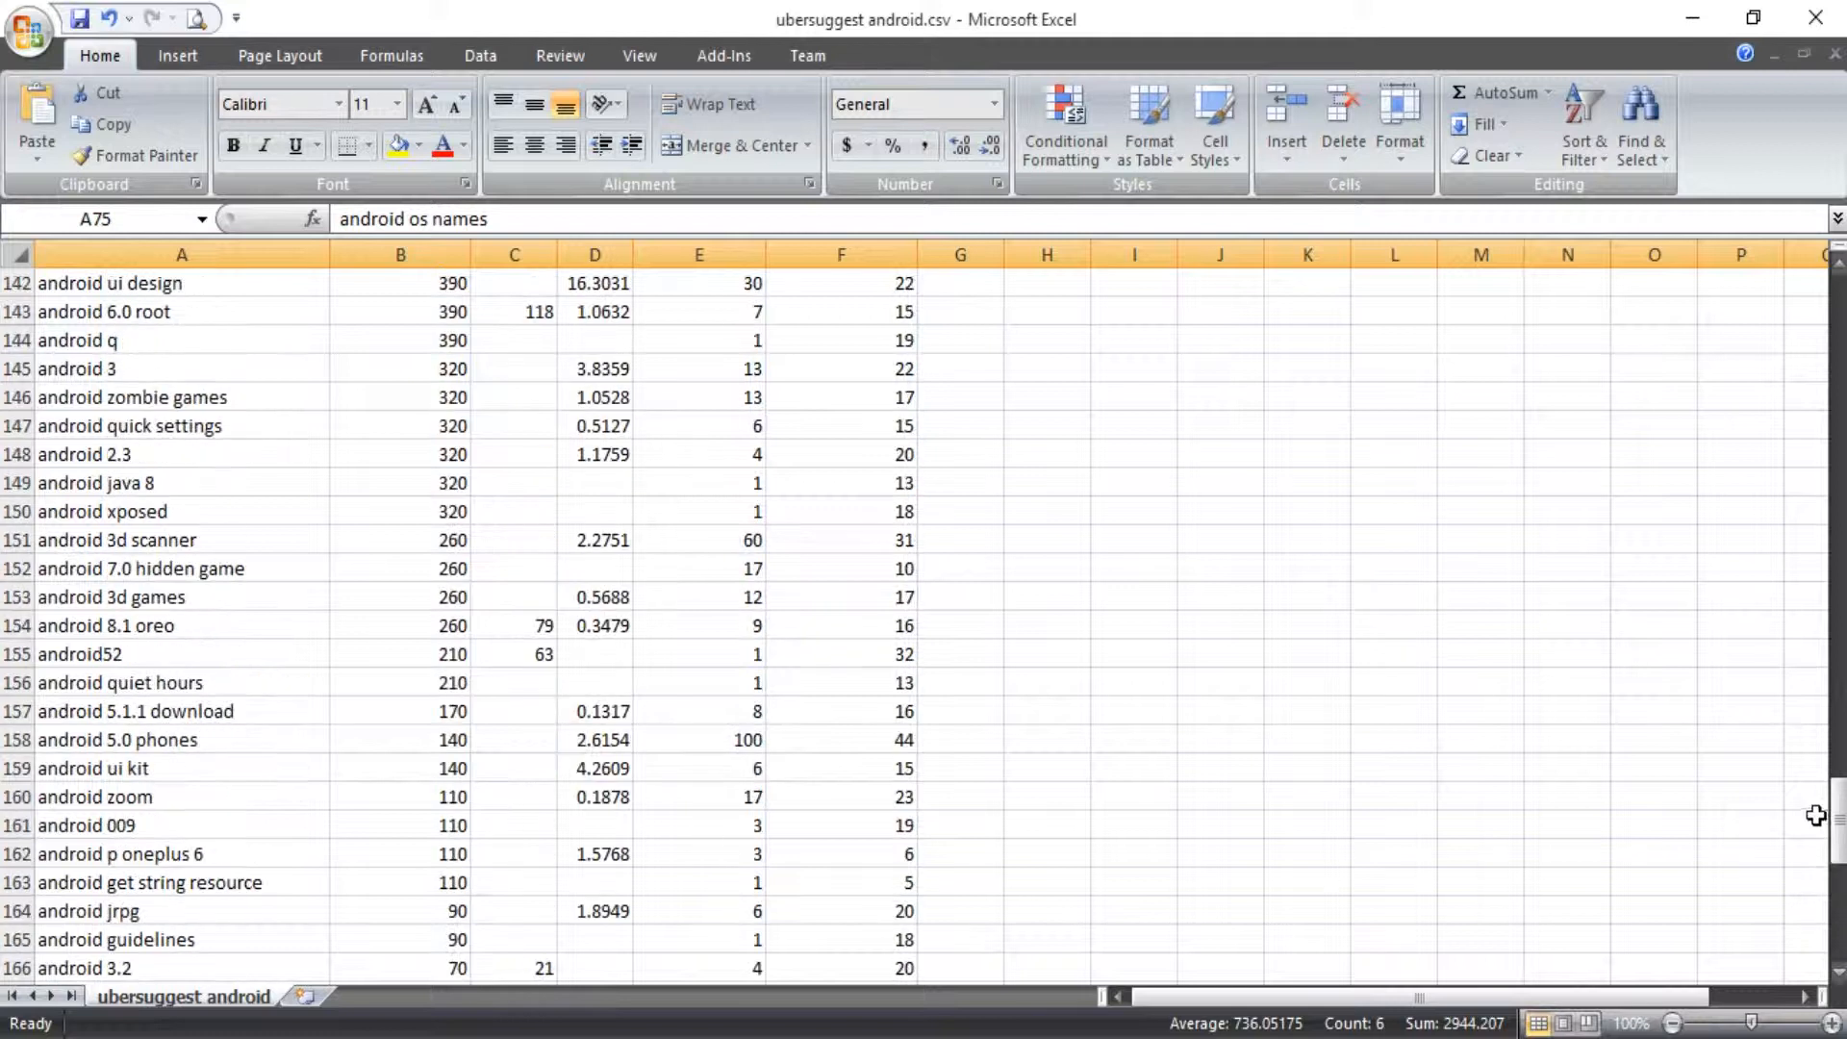
pyautogui.moveTo(1816, 816); pyautogui.dragTo(1760, 277)
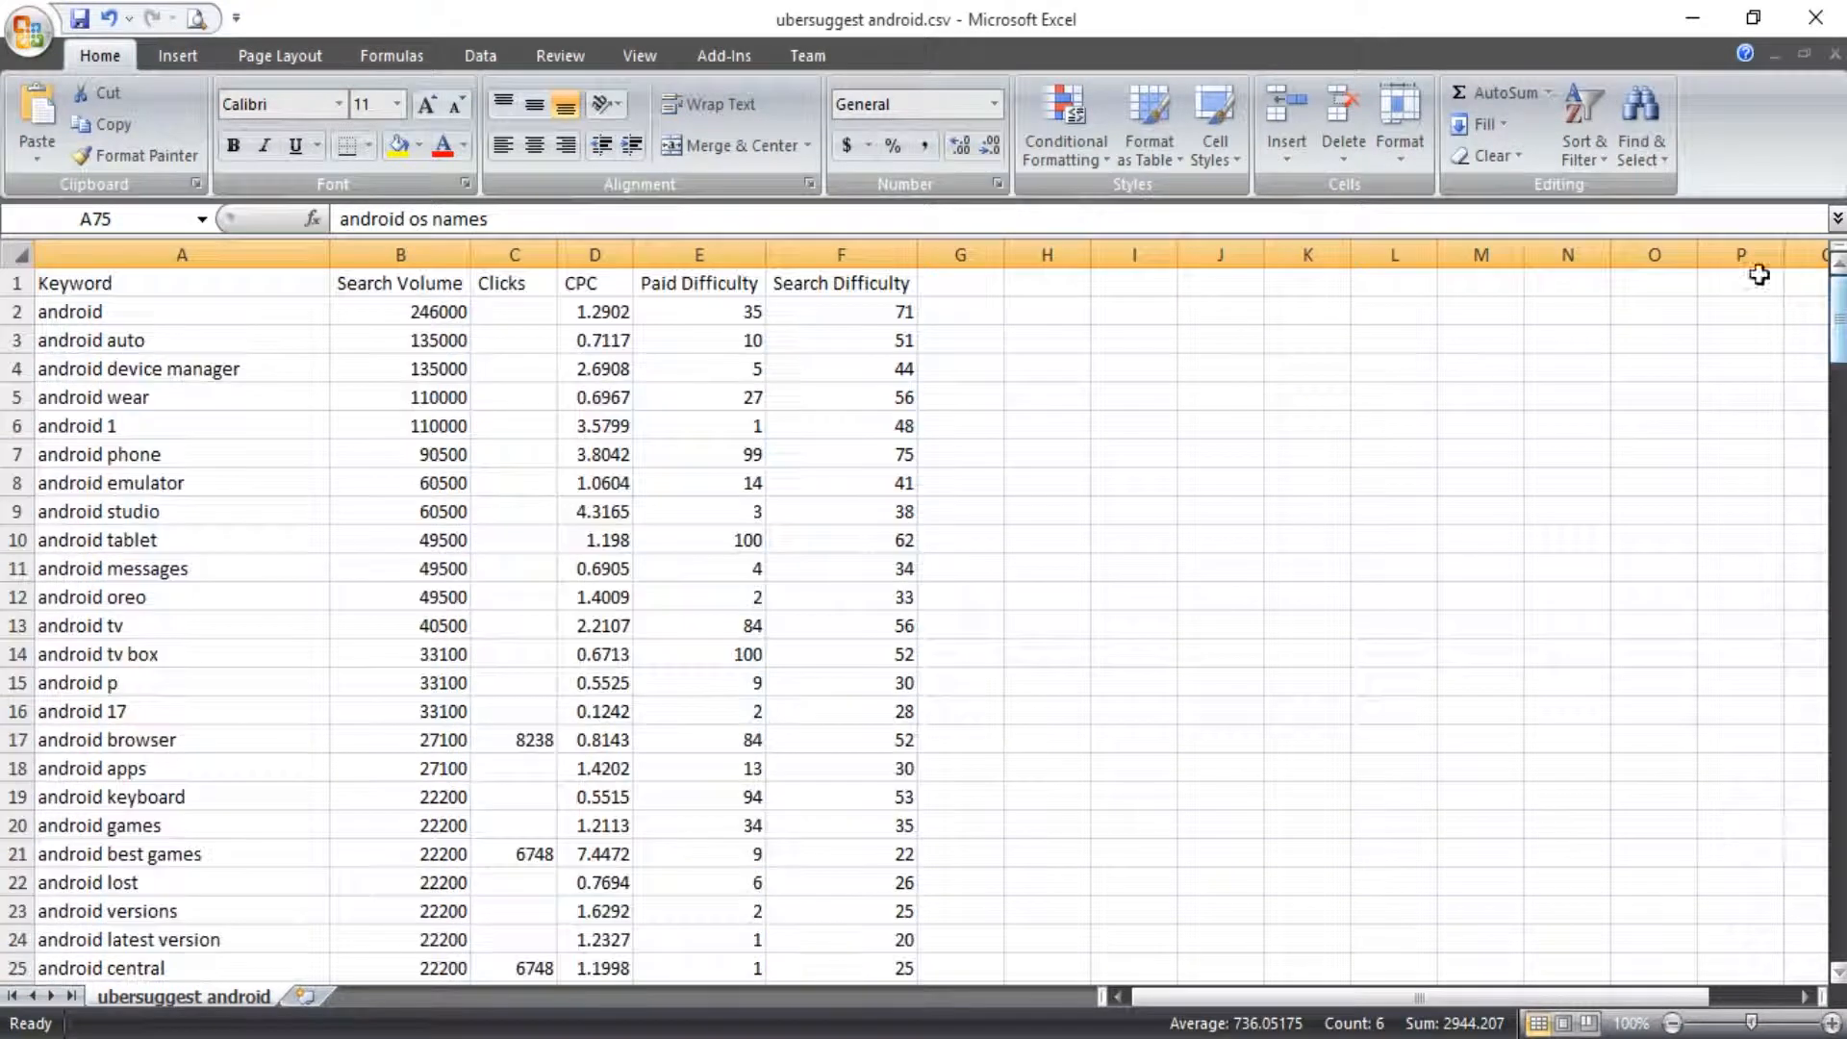
# Step: Compare the Search Volume and Search Difficulty values down the keyword list, including the android 21 cosplay row
pyautogui.click(426, 256)
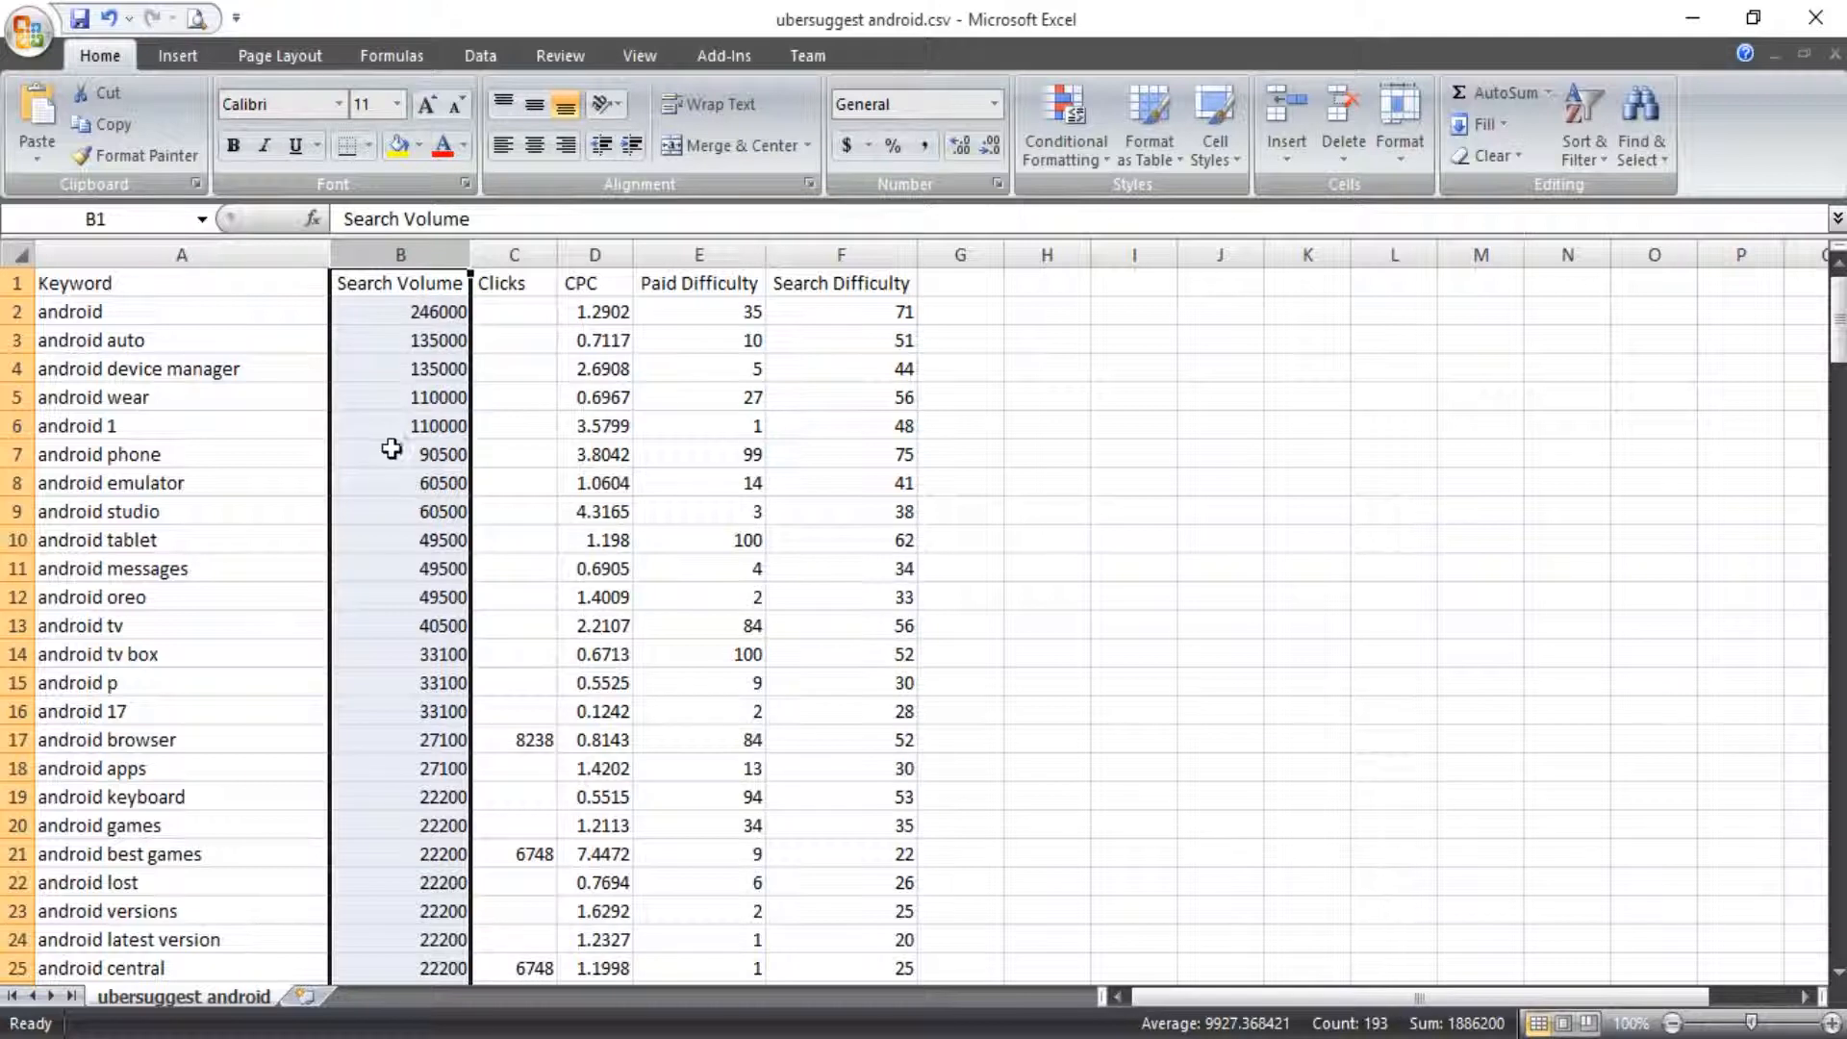
pyautogui.scroll(-1, 394, 447)
pyautogui.scroll(1, 959, 589)
pyautogui.scroll(-3, 843, 352)
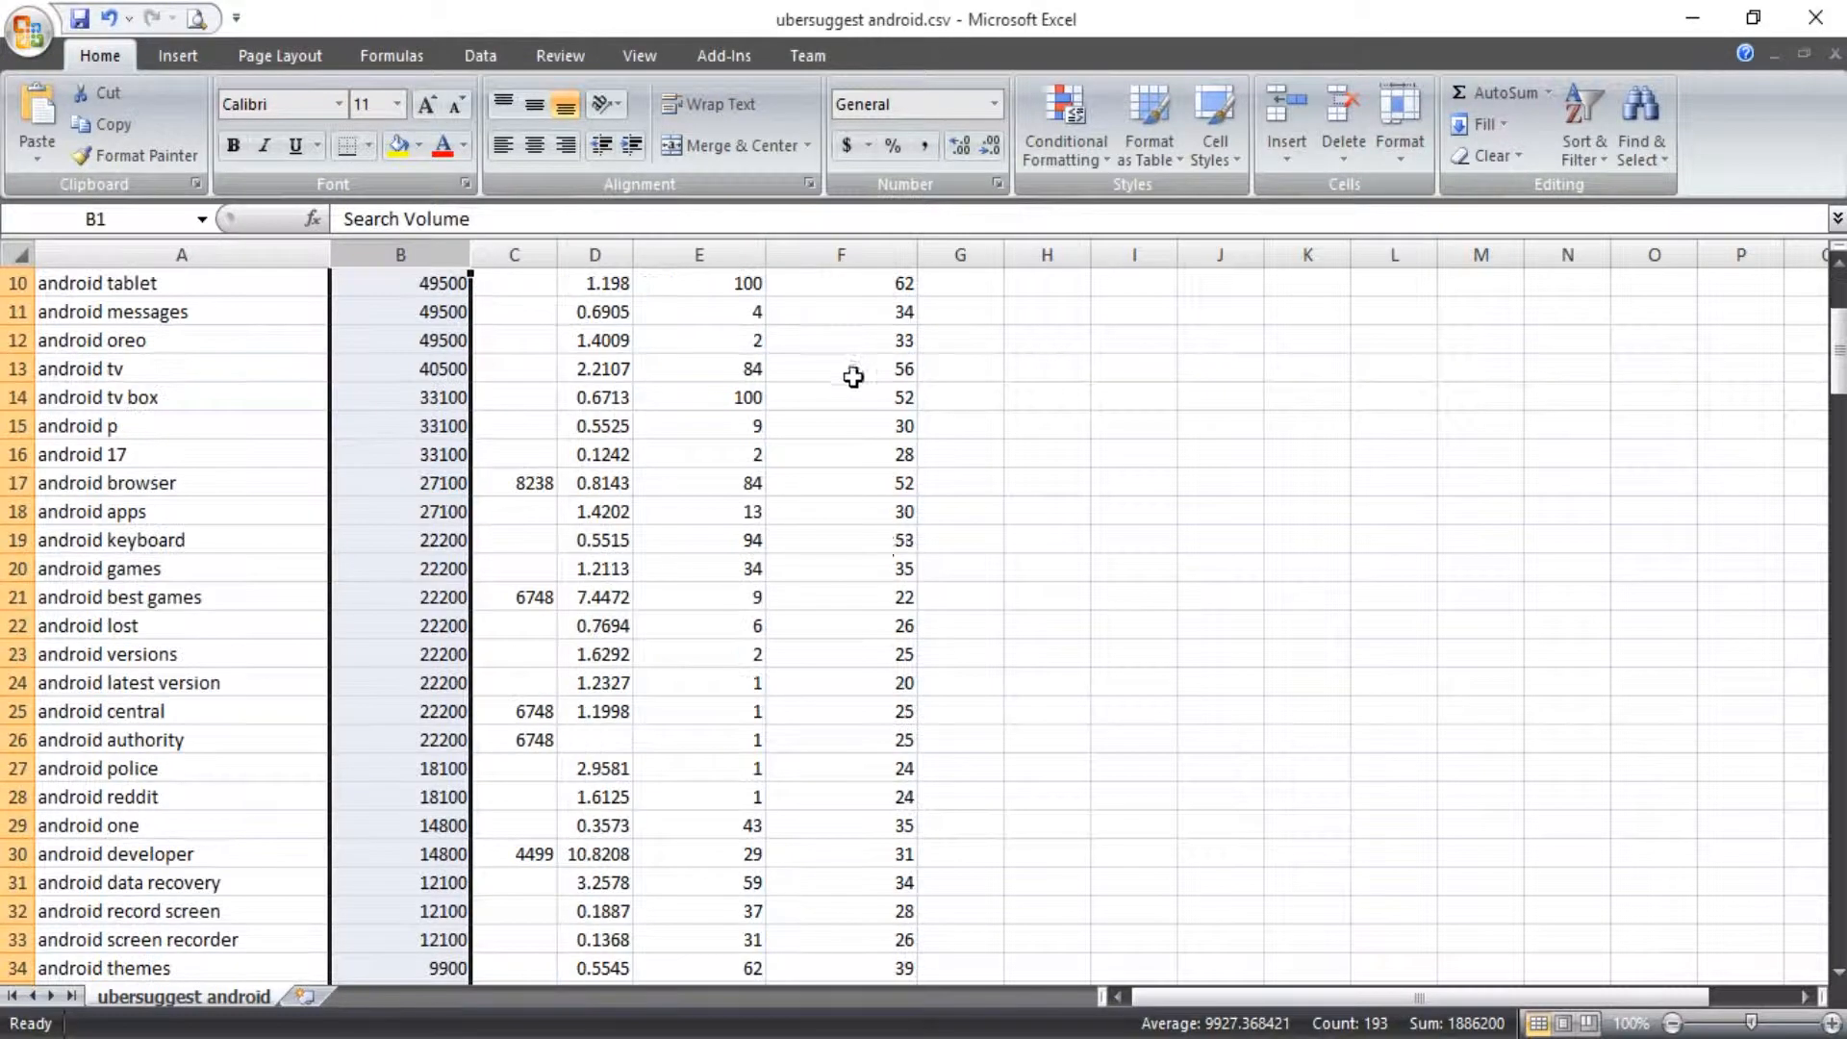
pyautogui.scroll(-14, 847, 558)
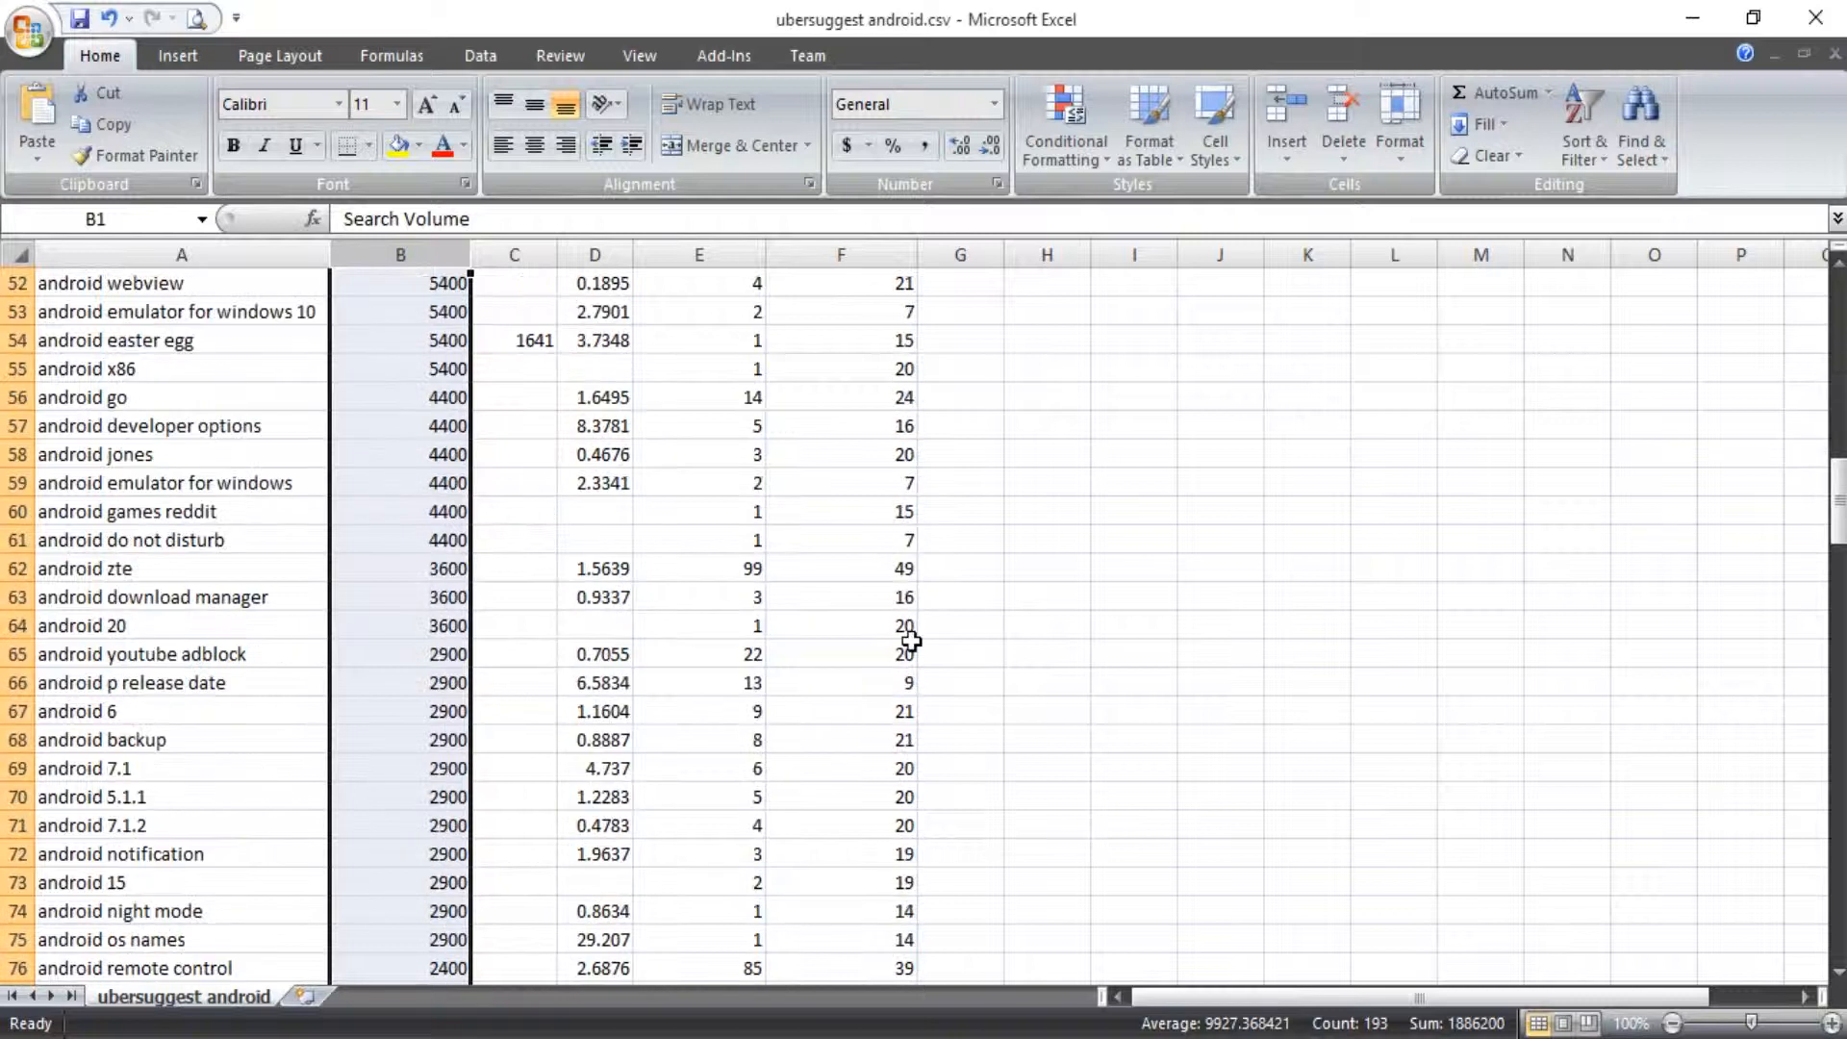
pyautogui.scroll(-7, 845, 568)
pyautogui.scroll(-13, 848, 726)
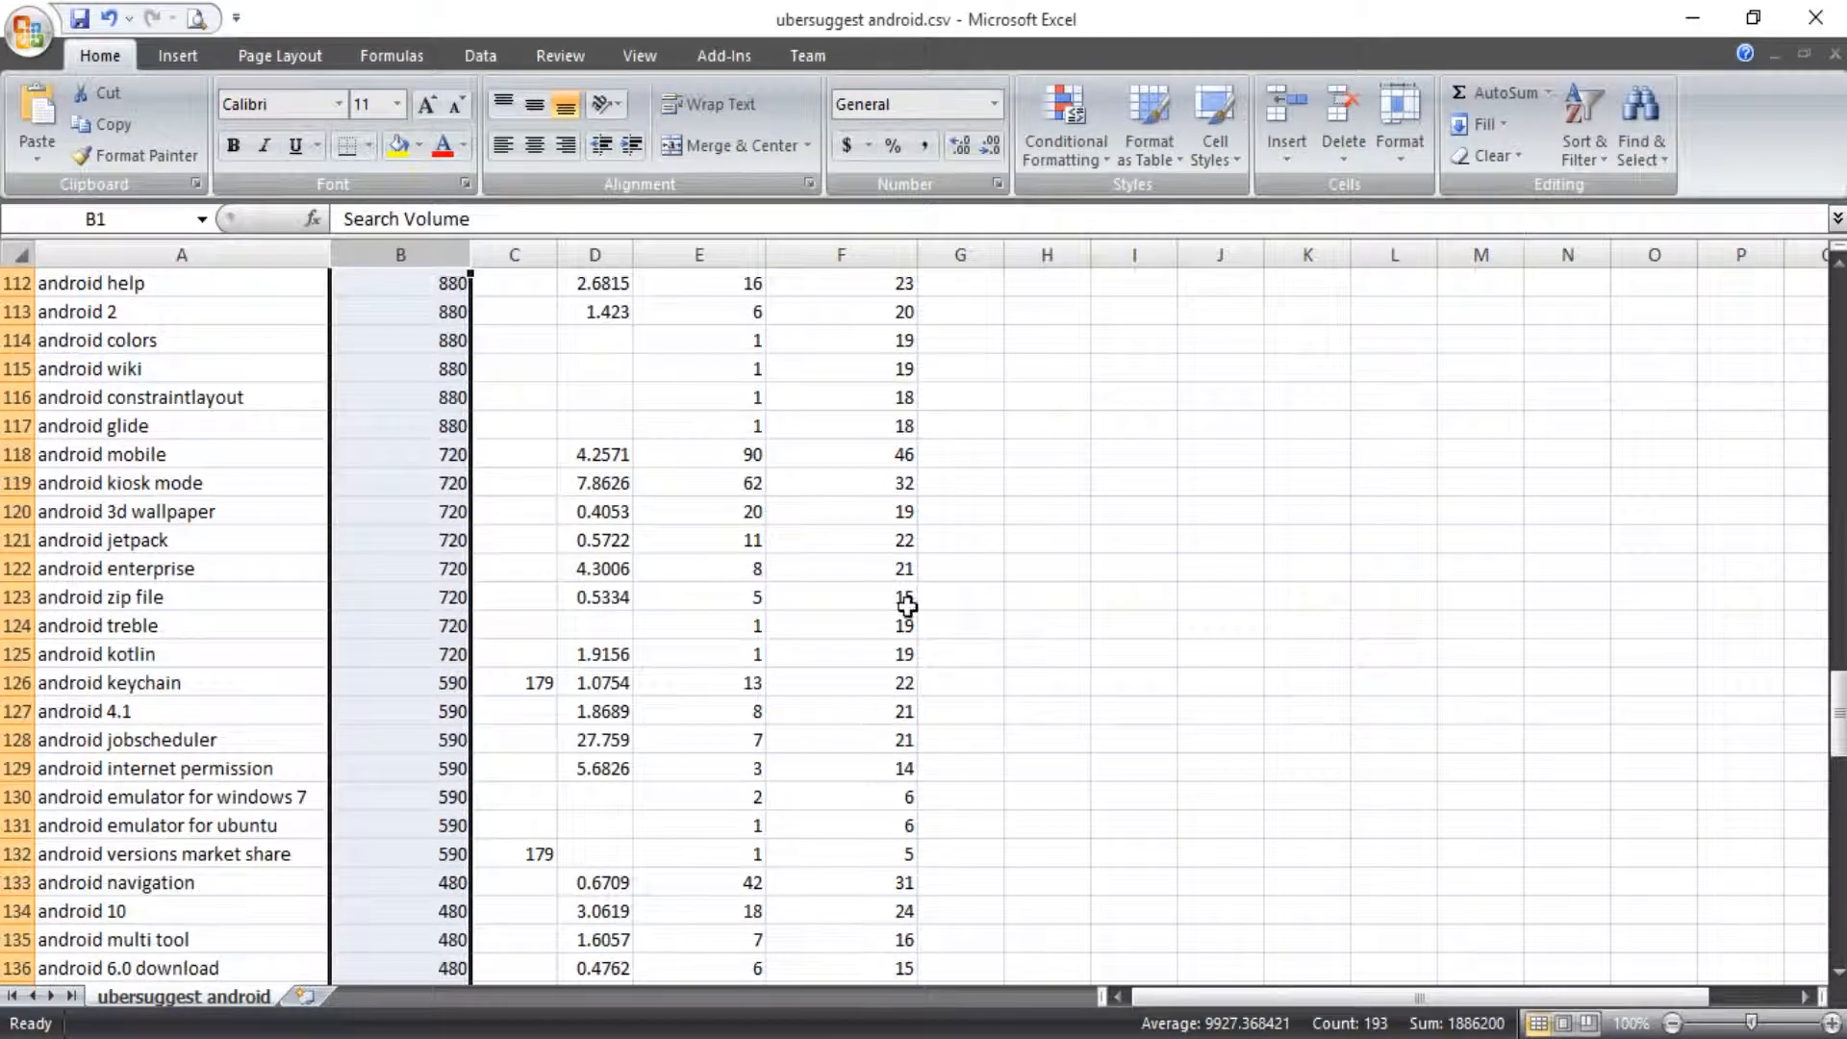
pyautogui.scroll(5, 907, 606)
pyautogui.click(925, 511)
pyautogui.click(902, 510)
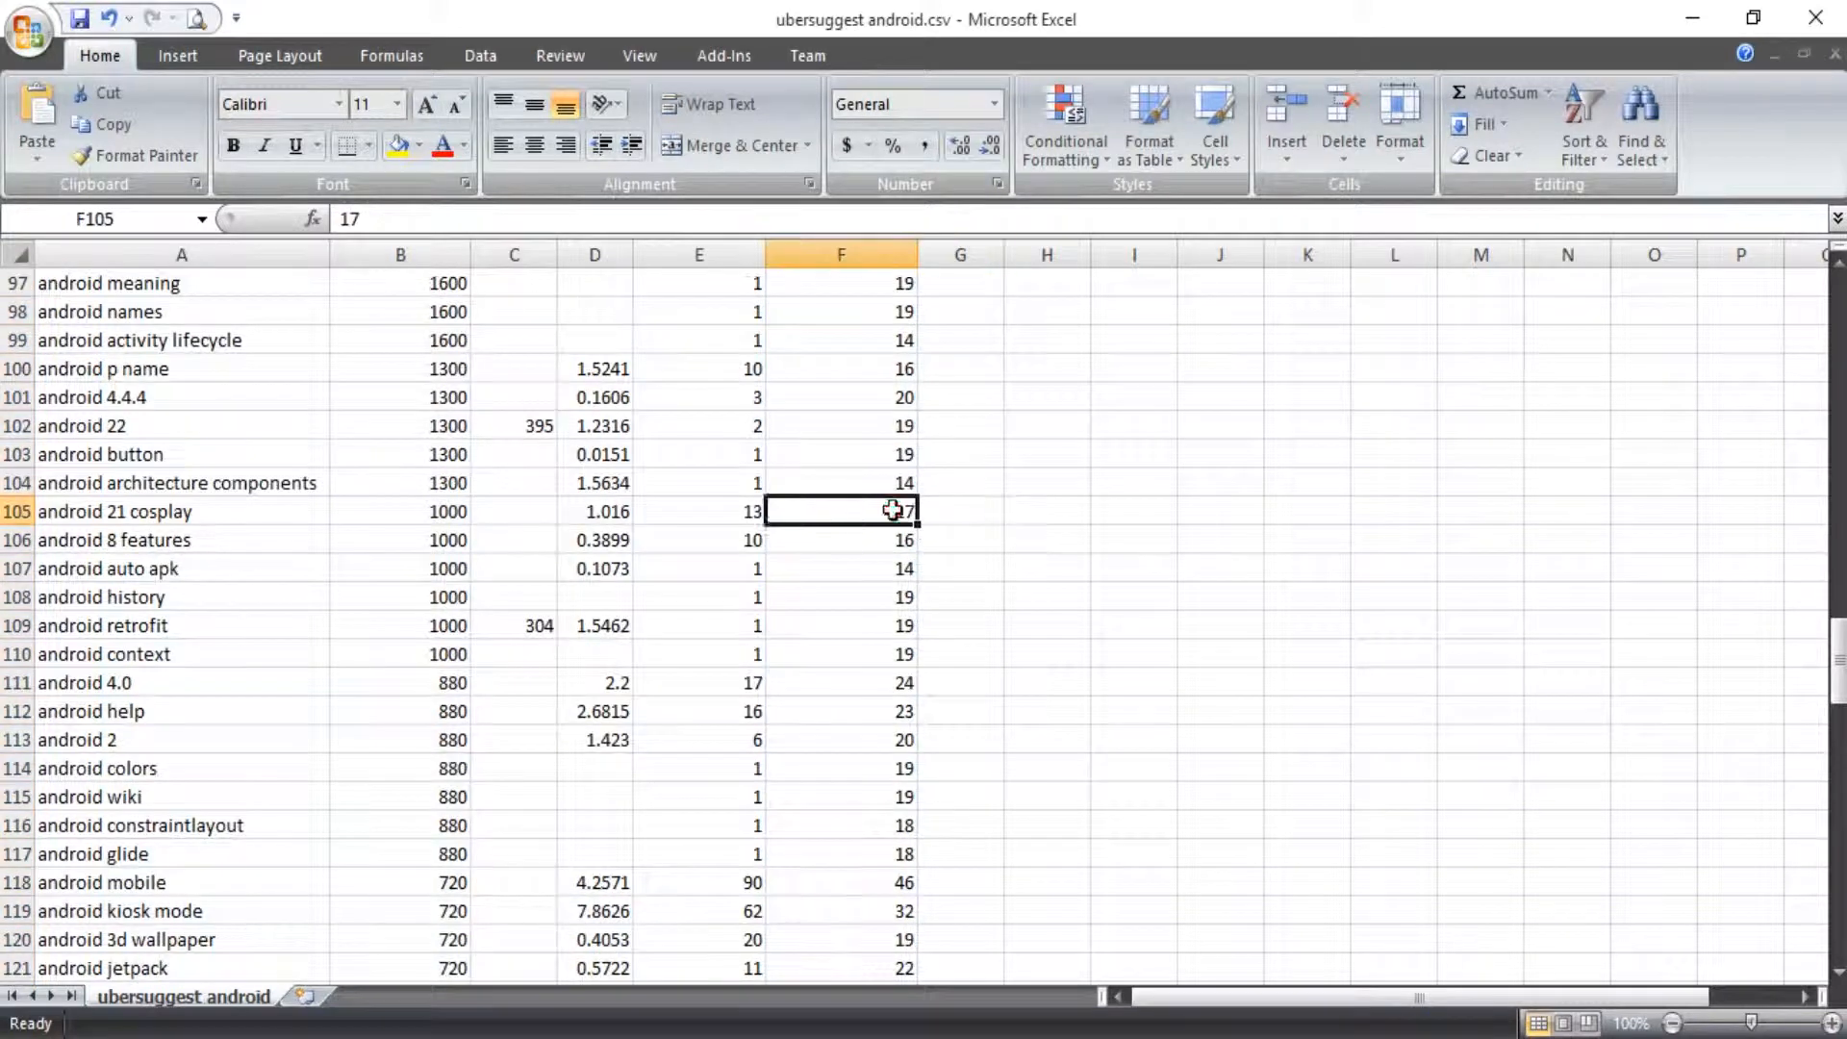
pyautogui.scroll(5, 898, 558)
pyautogui.scroll(20, 896, 584)
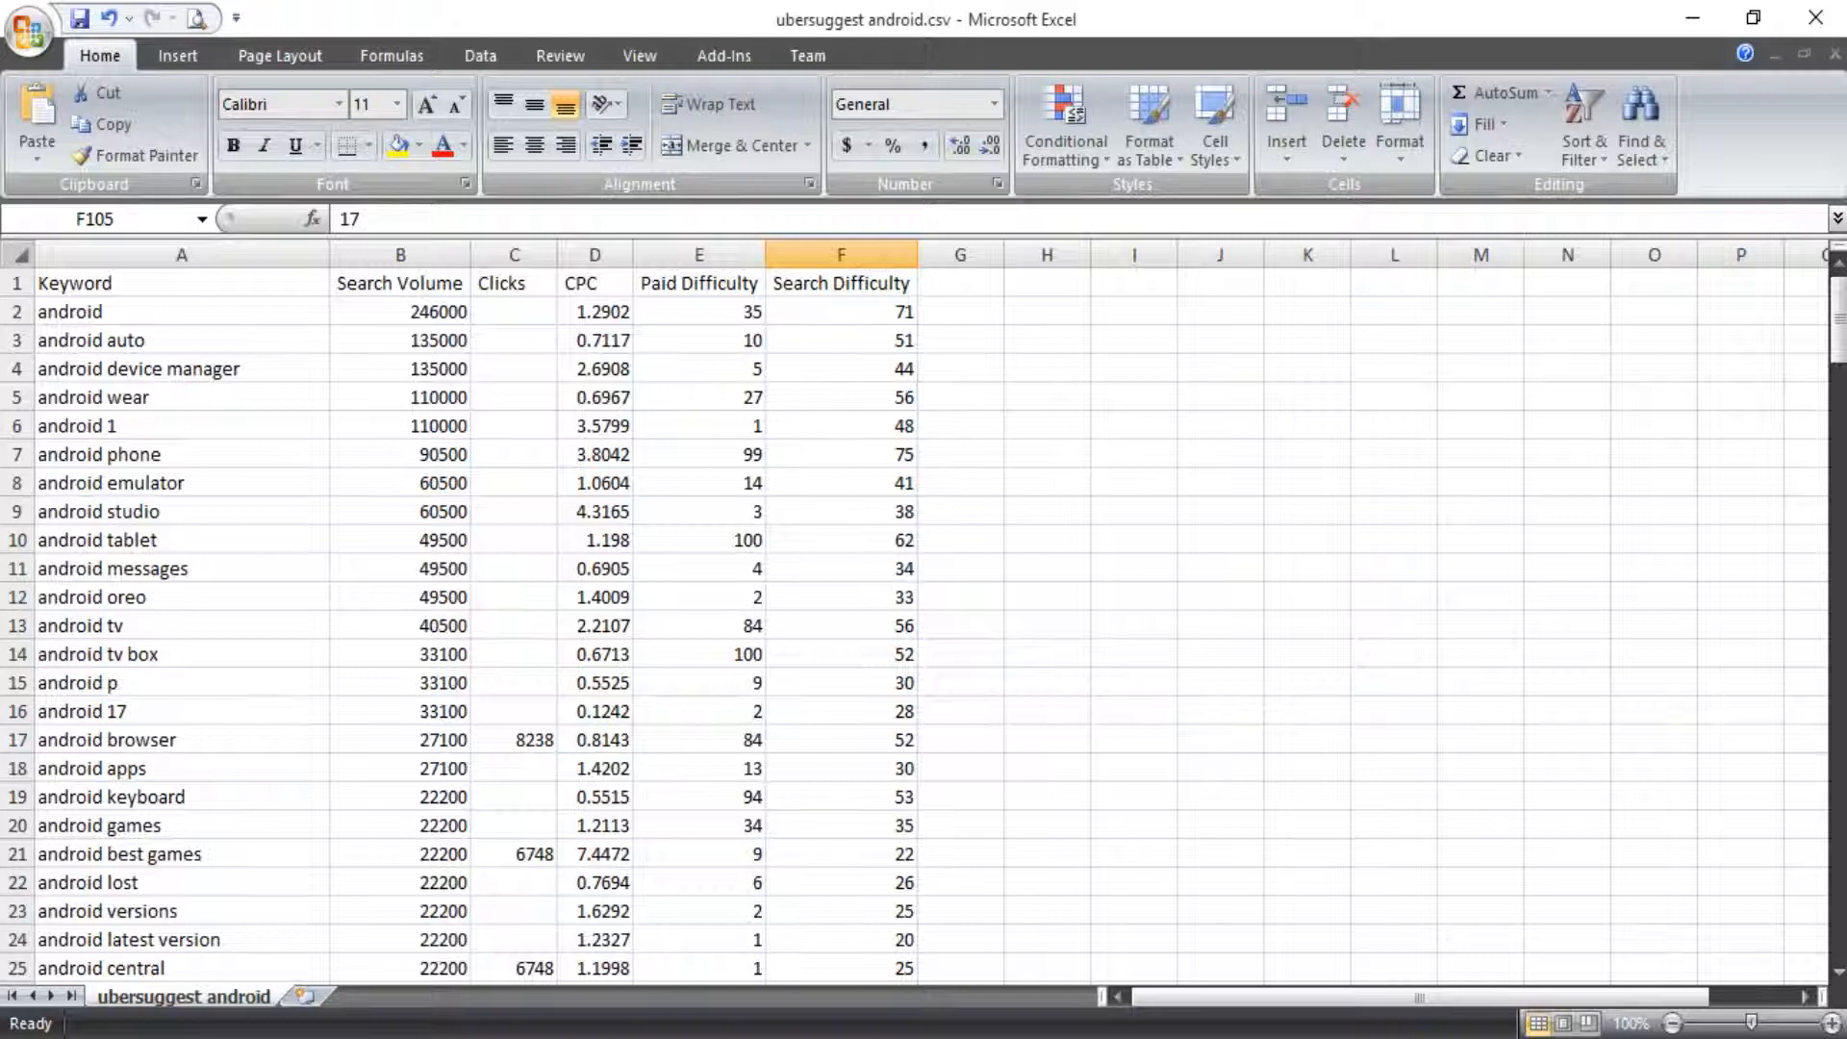
# Step: Close ubersuggest android.csv without saving the changes and look through the Google SERP list for android in Ubersuggest
pyautogui.click(1815, 16)
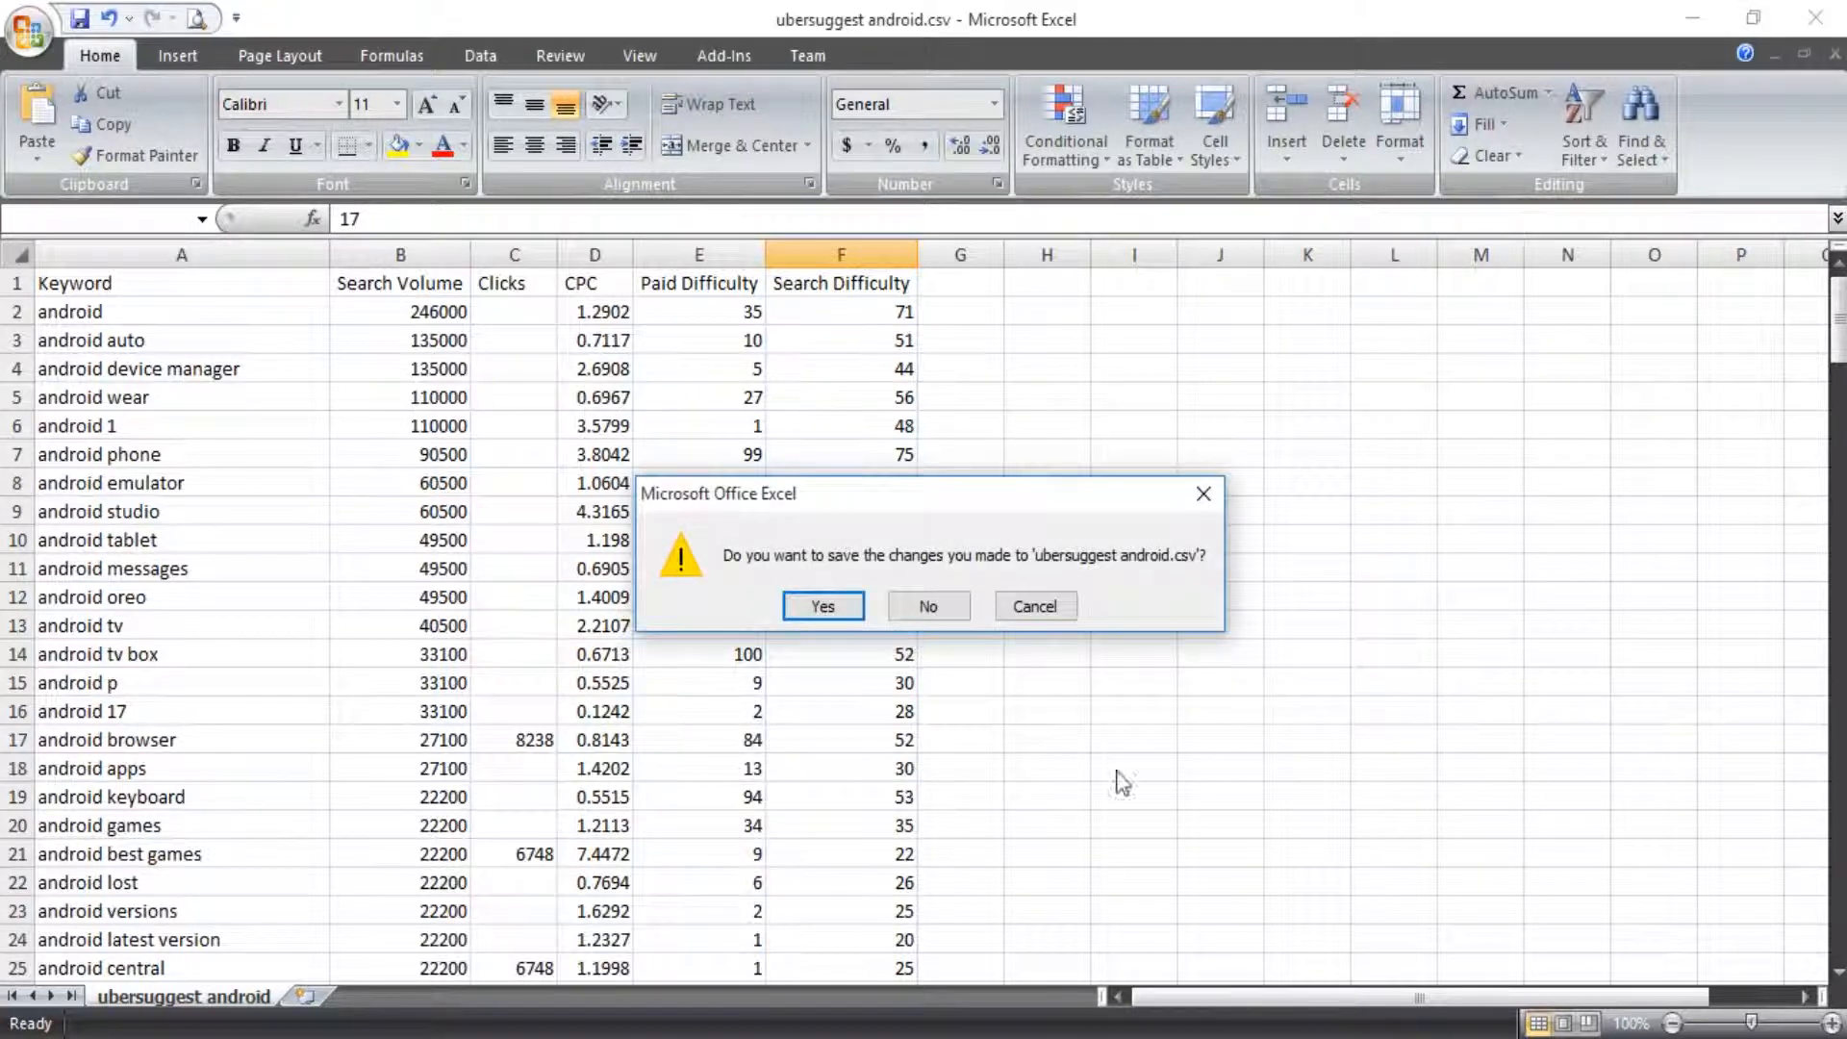
pyautogui.press('n')
pyautogui.scroll(-3, 981, 723)
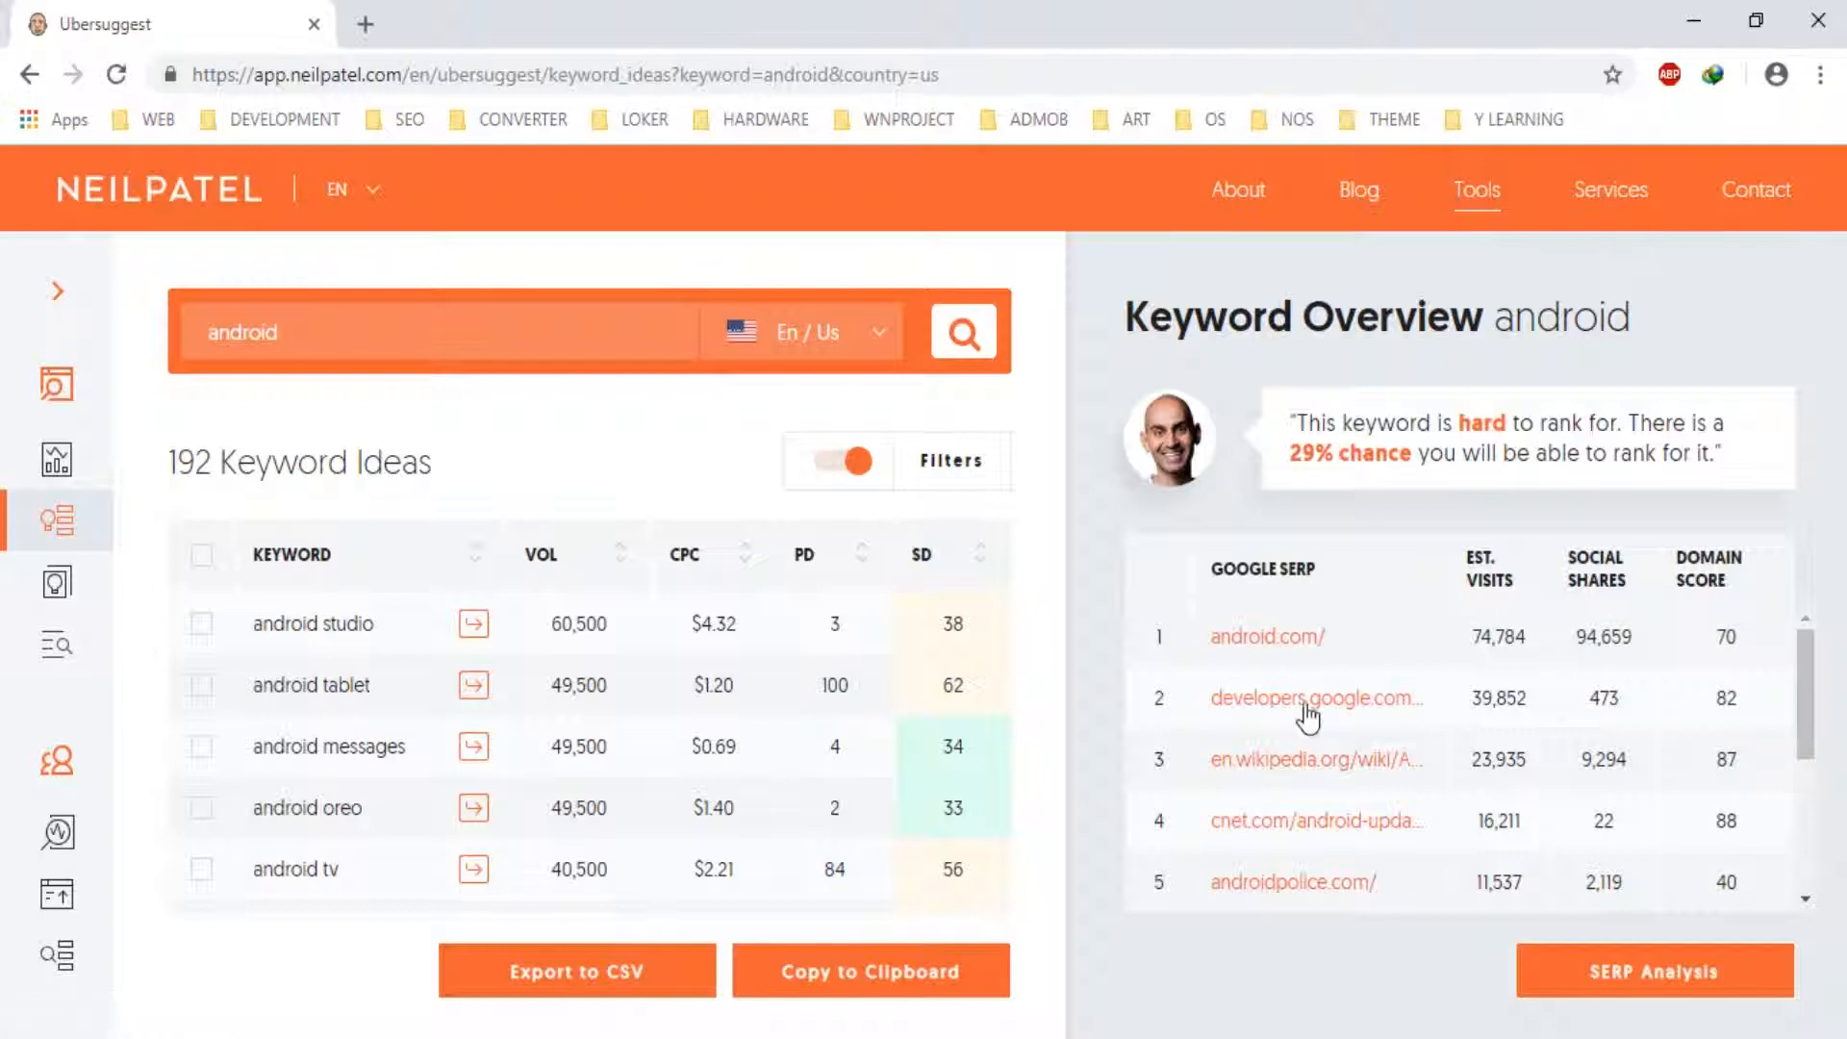
pyautogui.scroll(-8, 1722, 761)
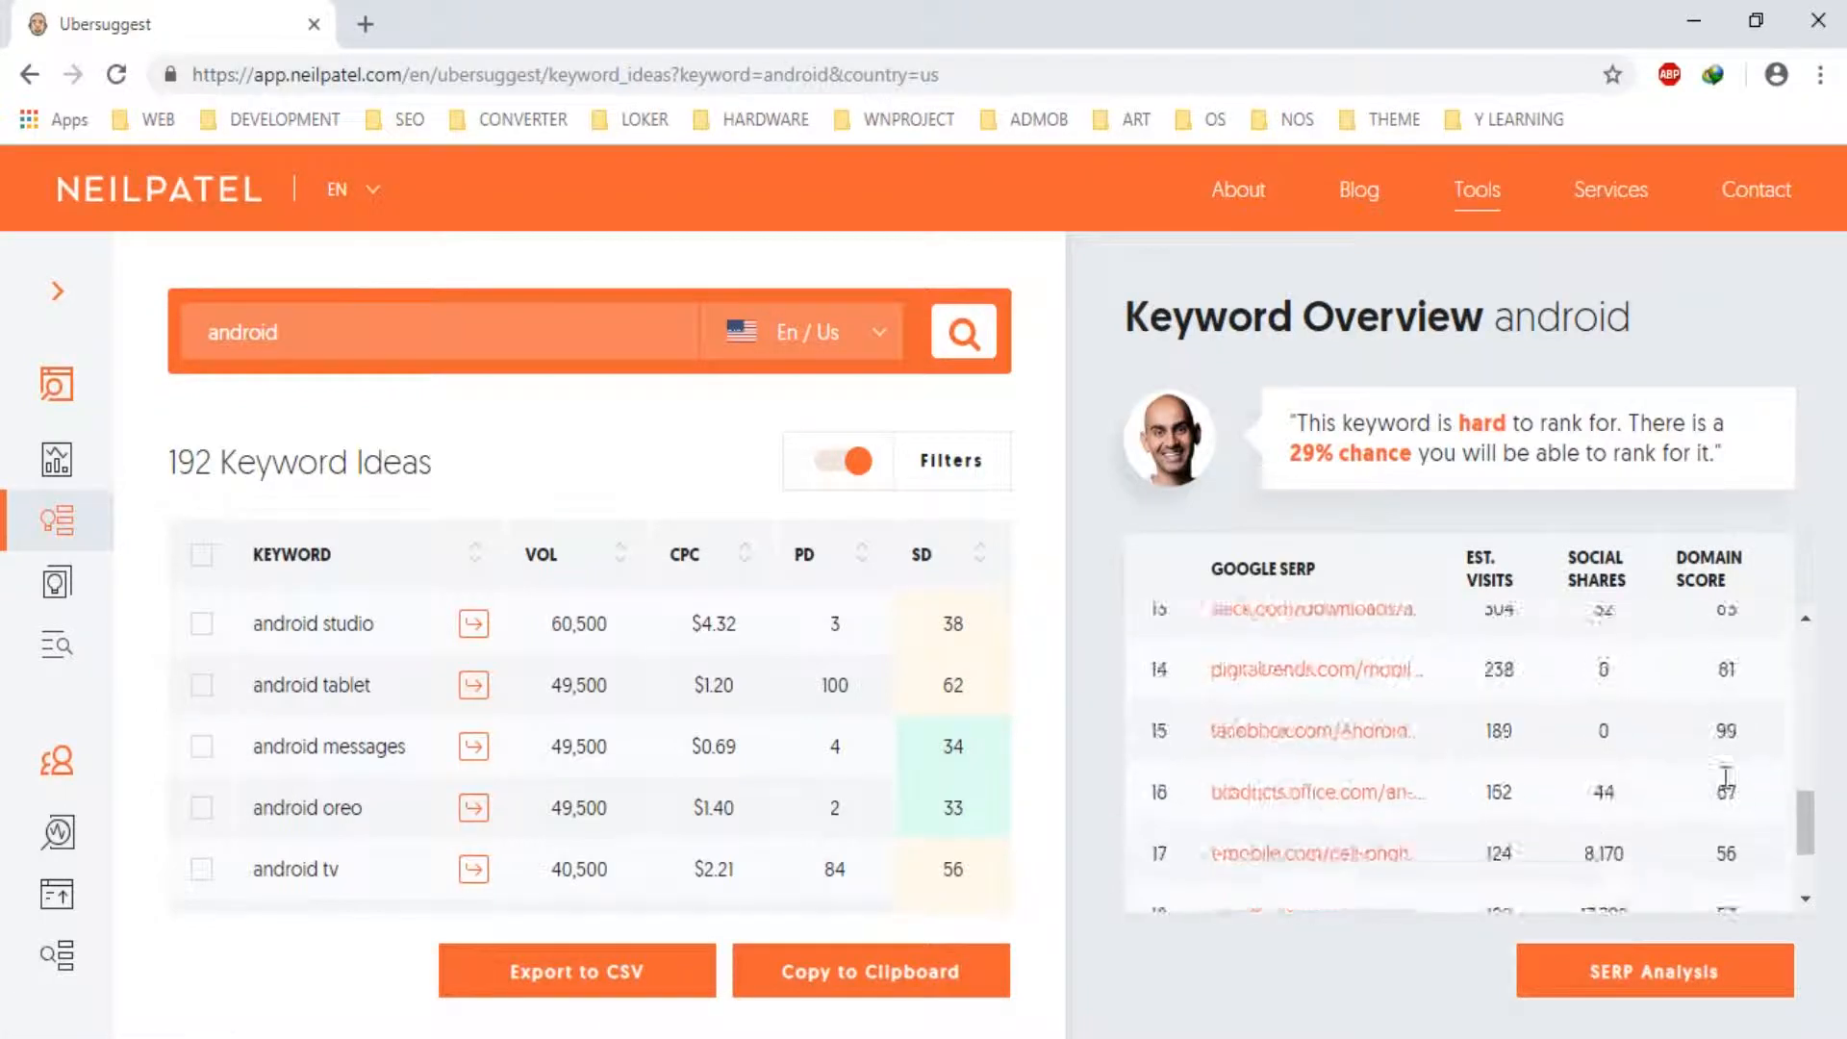
# Step: Open the SERP Analysis for android, look through the ranked pages and highlight the first-ranked URL
pyautogui.click(1604, 976)
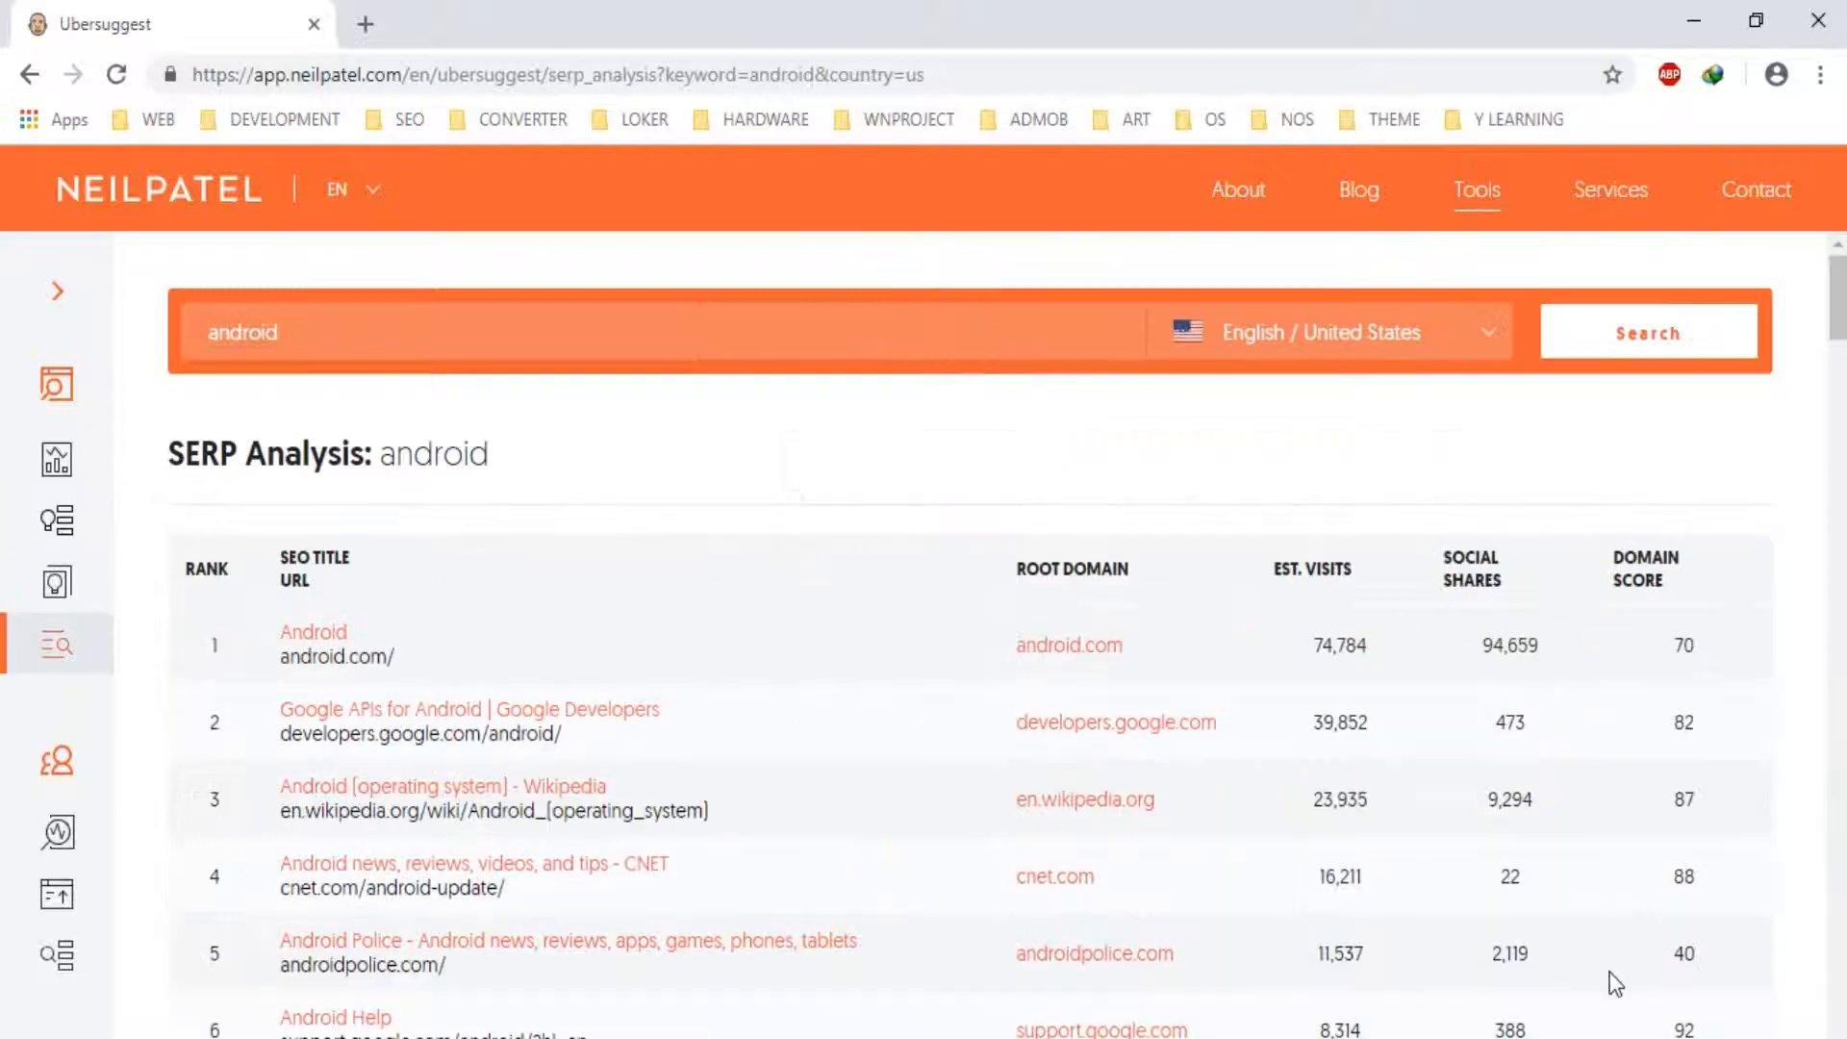
pyautogui.scroll(-4, 943, 793)
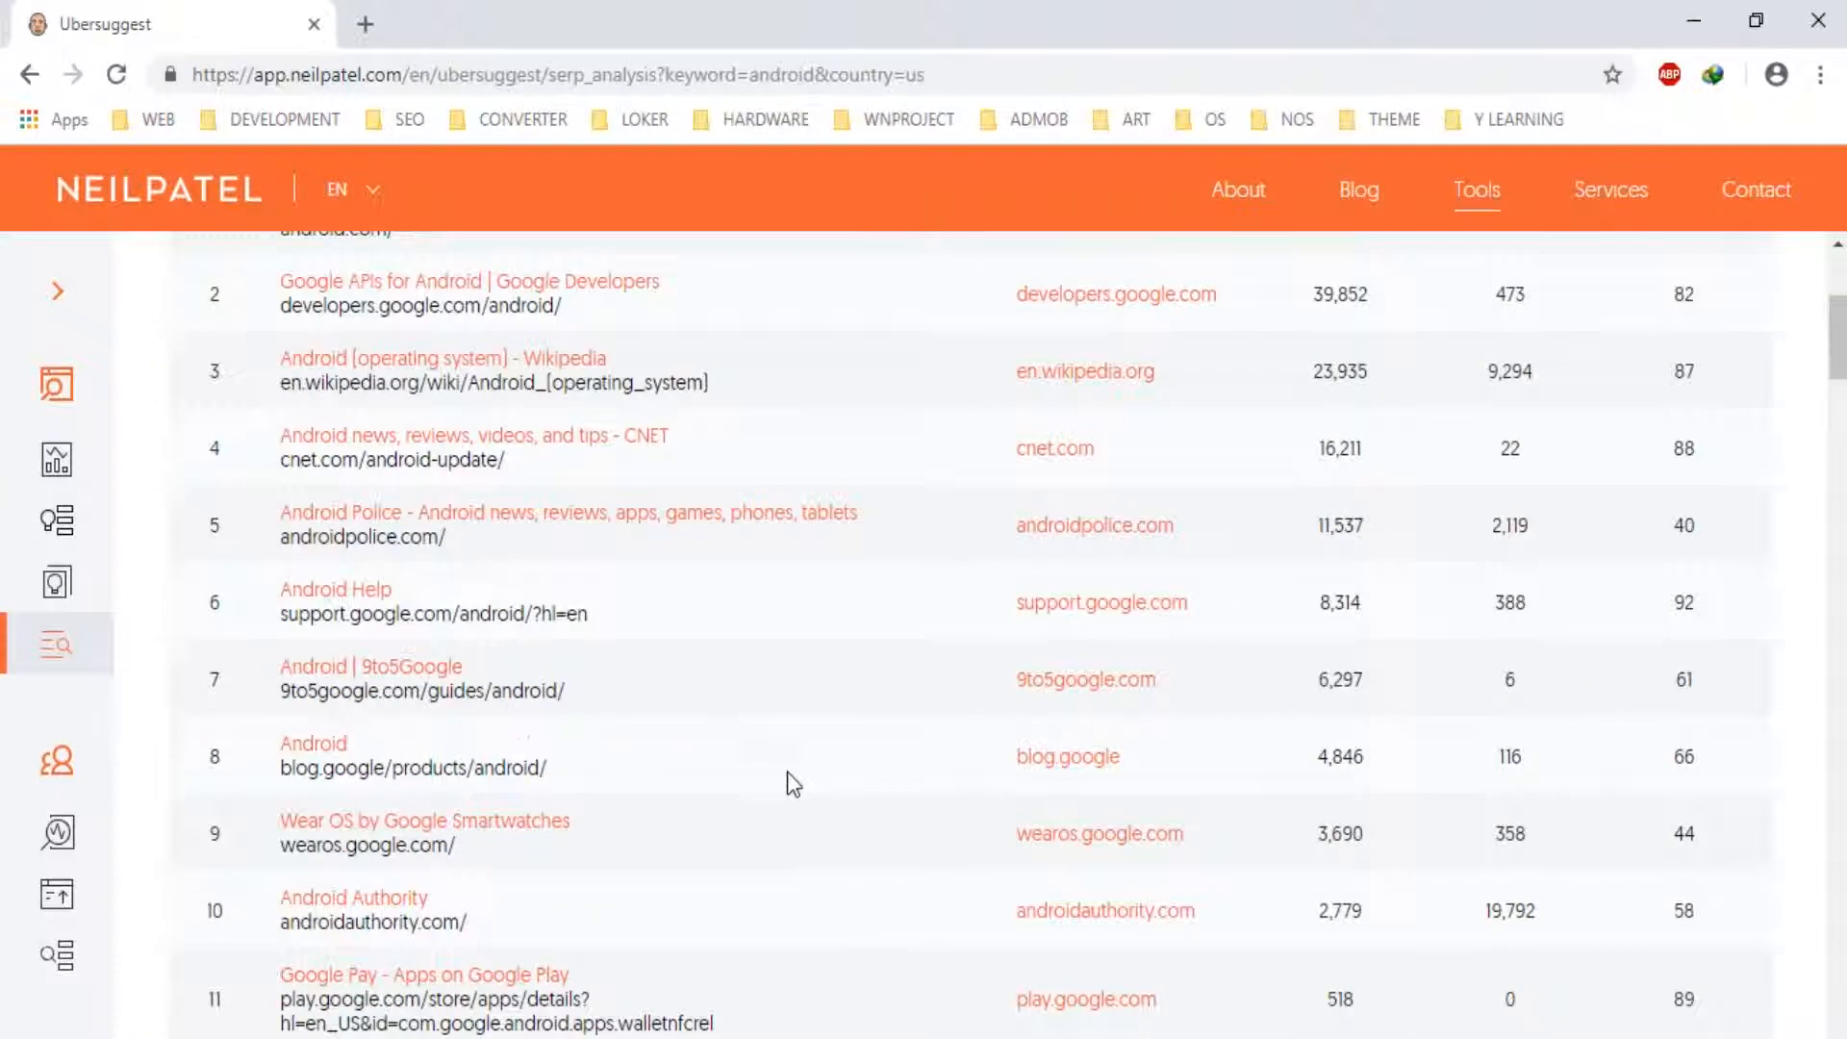
pyautogui.scroll(-4, 787, 772)
pyautogui.scroll(7, 787, 779)
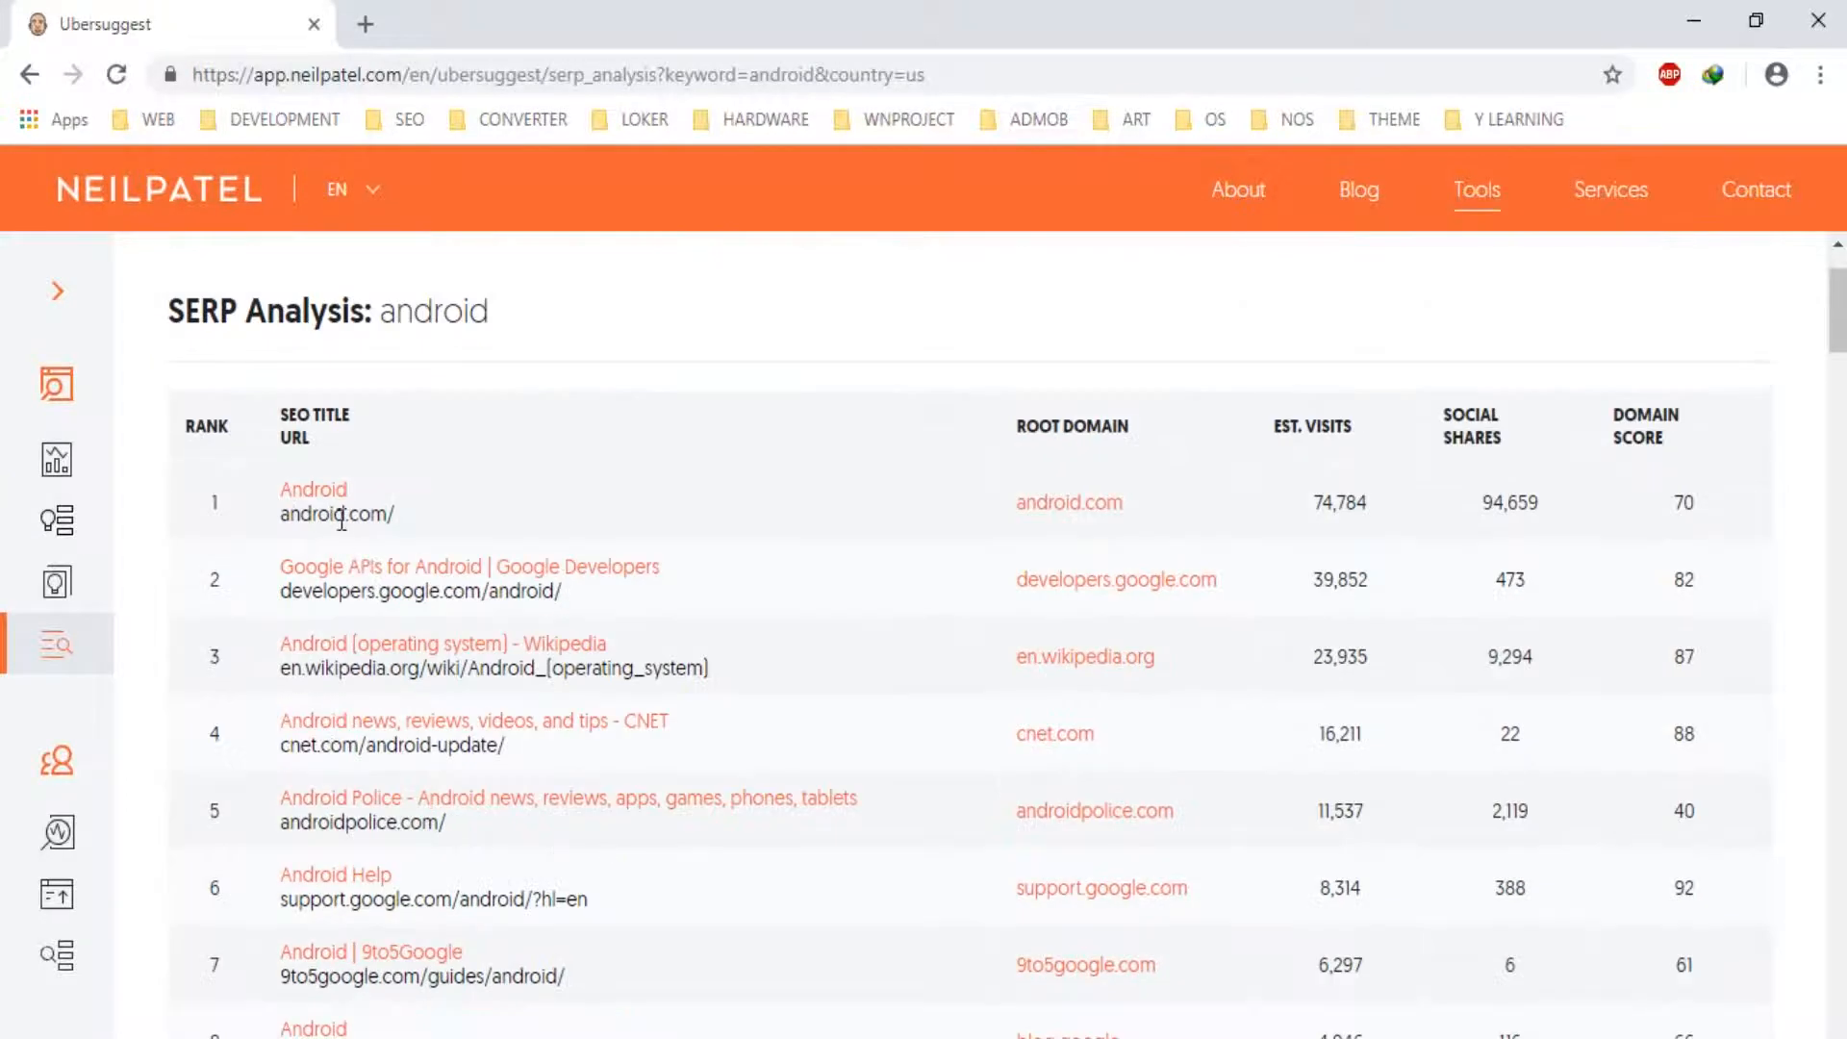
pyautogui.moveTo(386, 514); pyautogui.dragTo(264, 503)
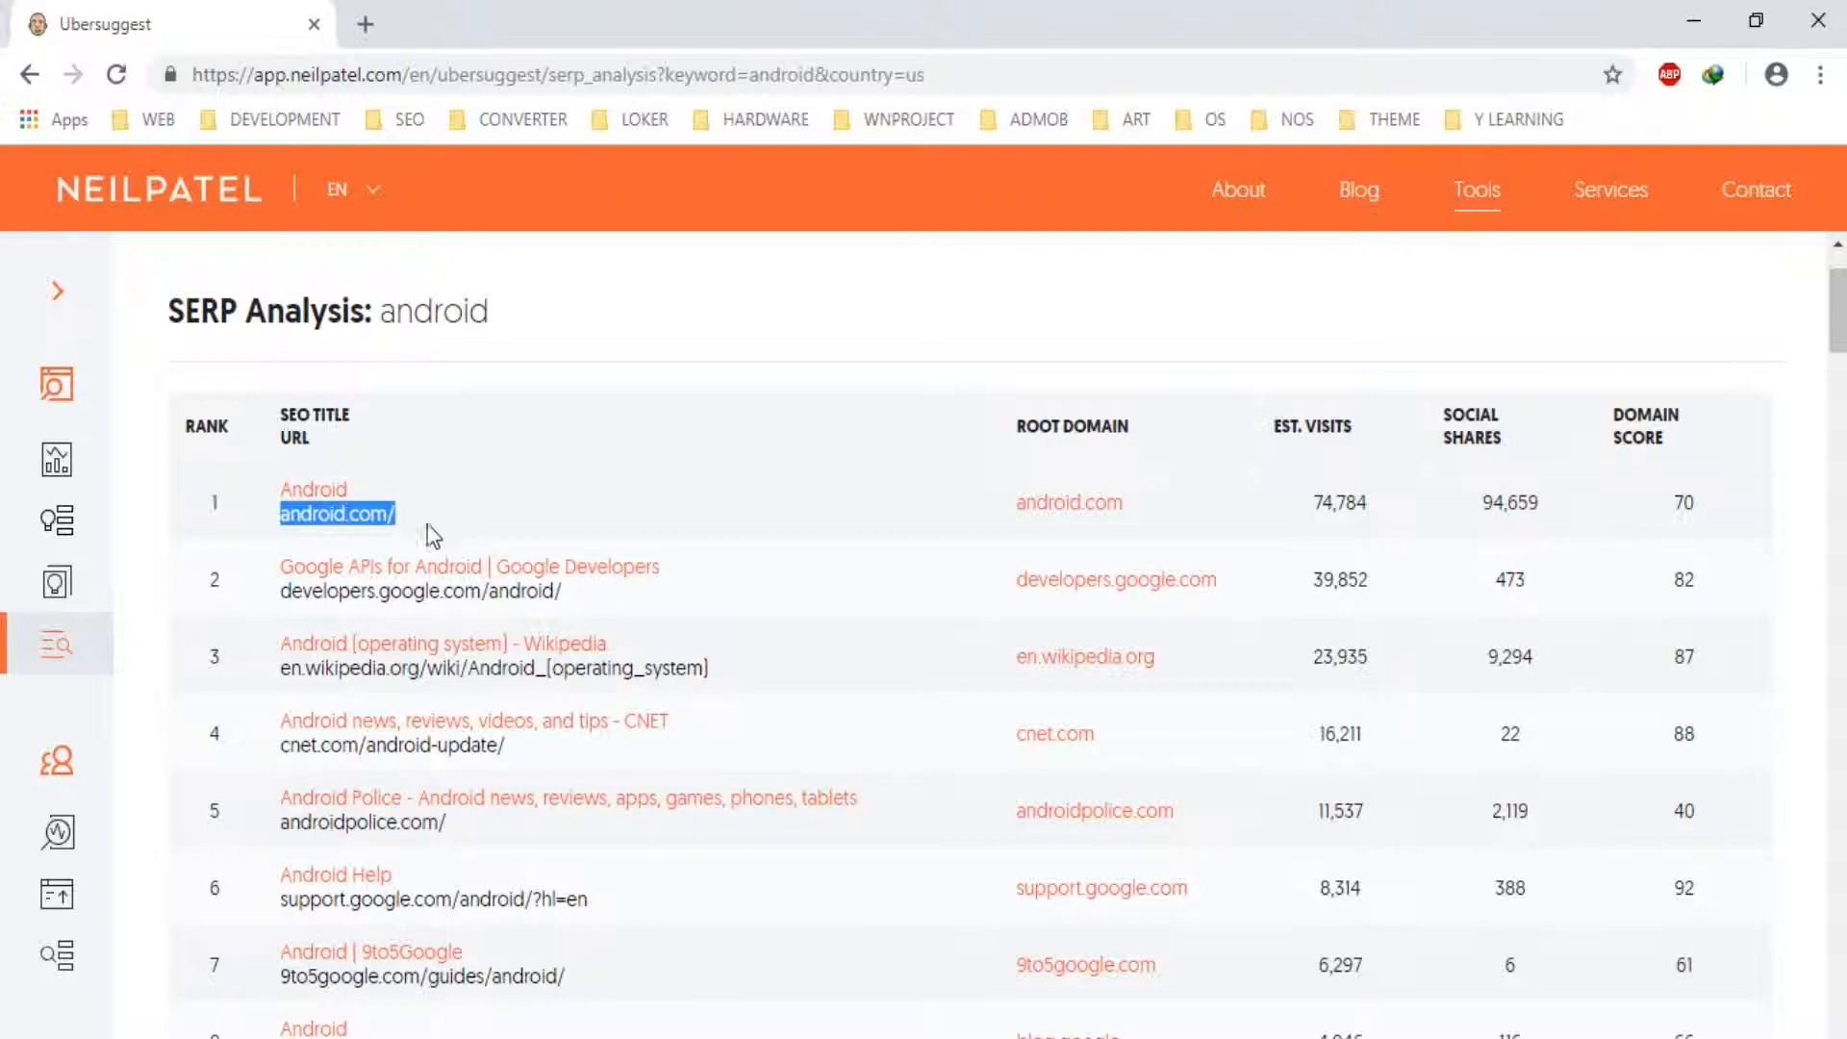
pyautogui.click(308, 515)
pyautogui.moveTo(453, 520); pyautogui.dragTo(278, 518)
pyautogui.scroll(-5, 443, 577)
pyautogui.scroll(-8, 447, 590)
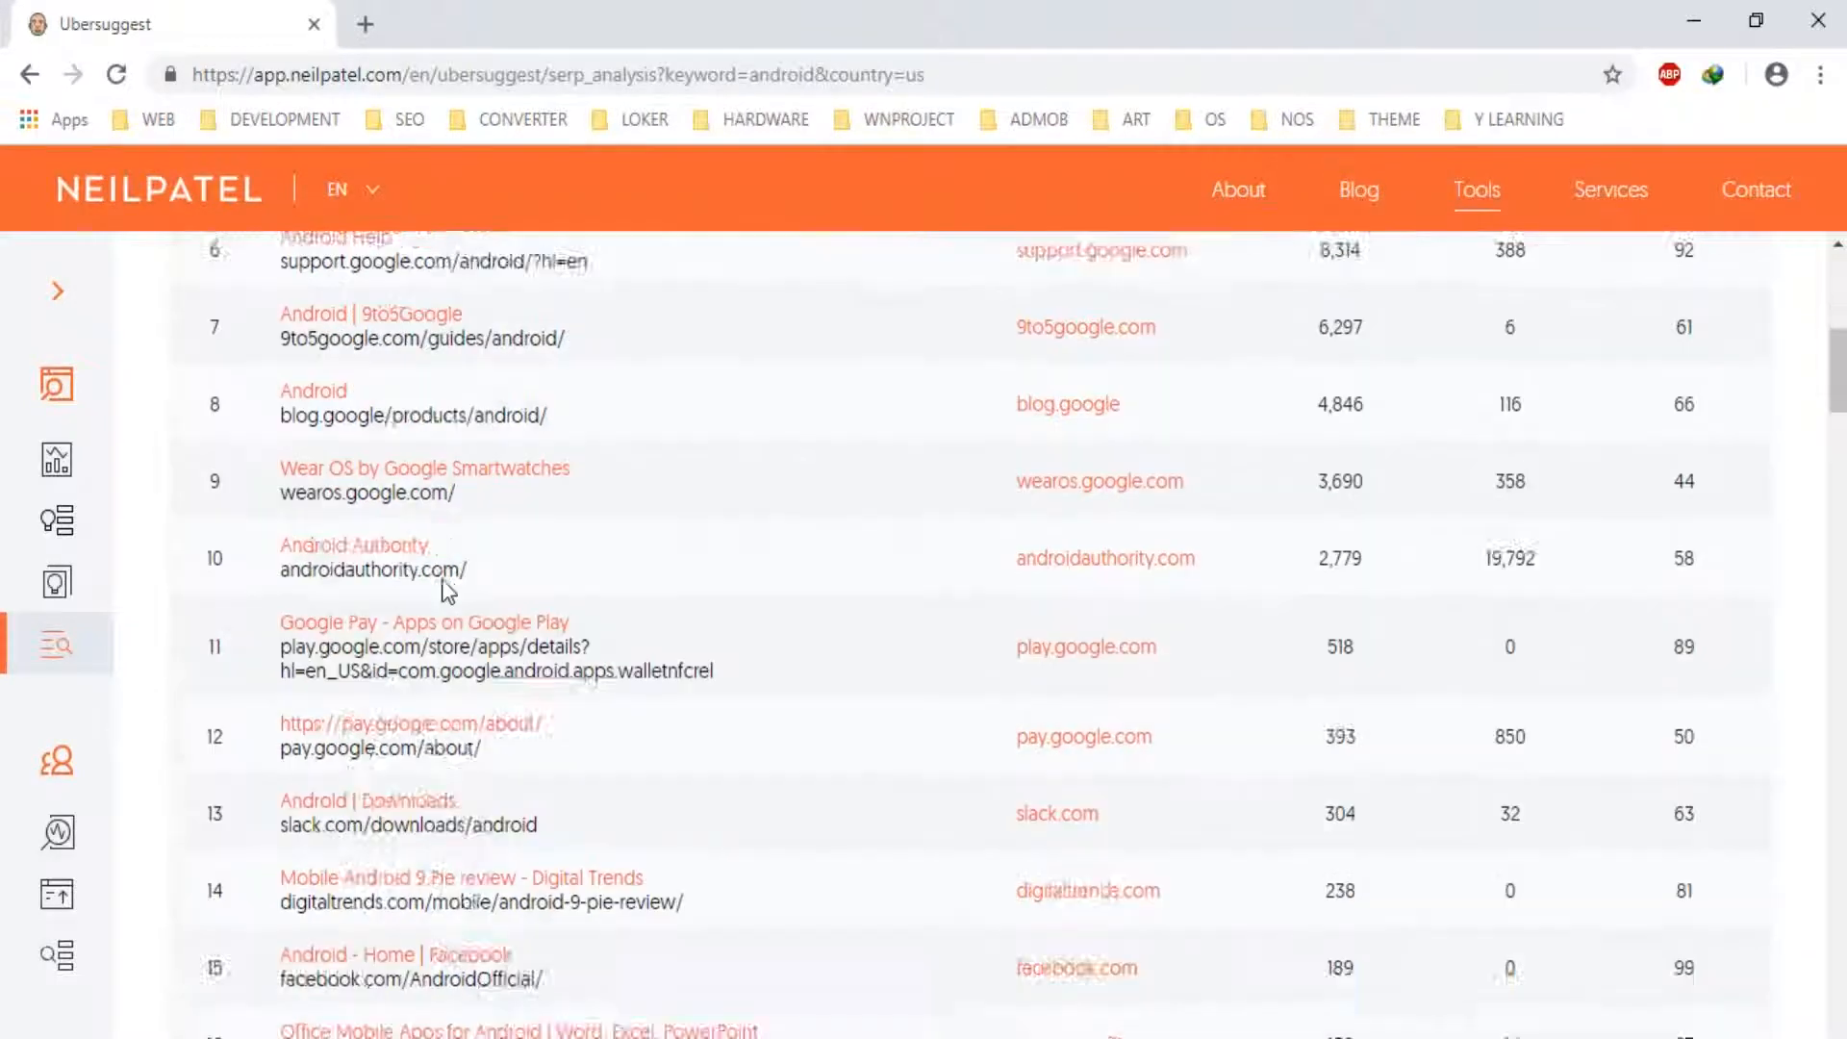
pyautogui.scroll(6, 212, 568)
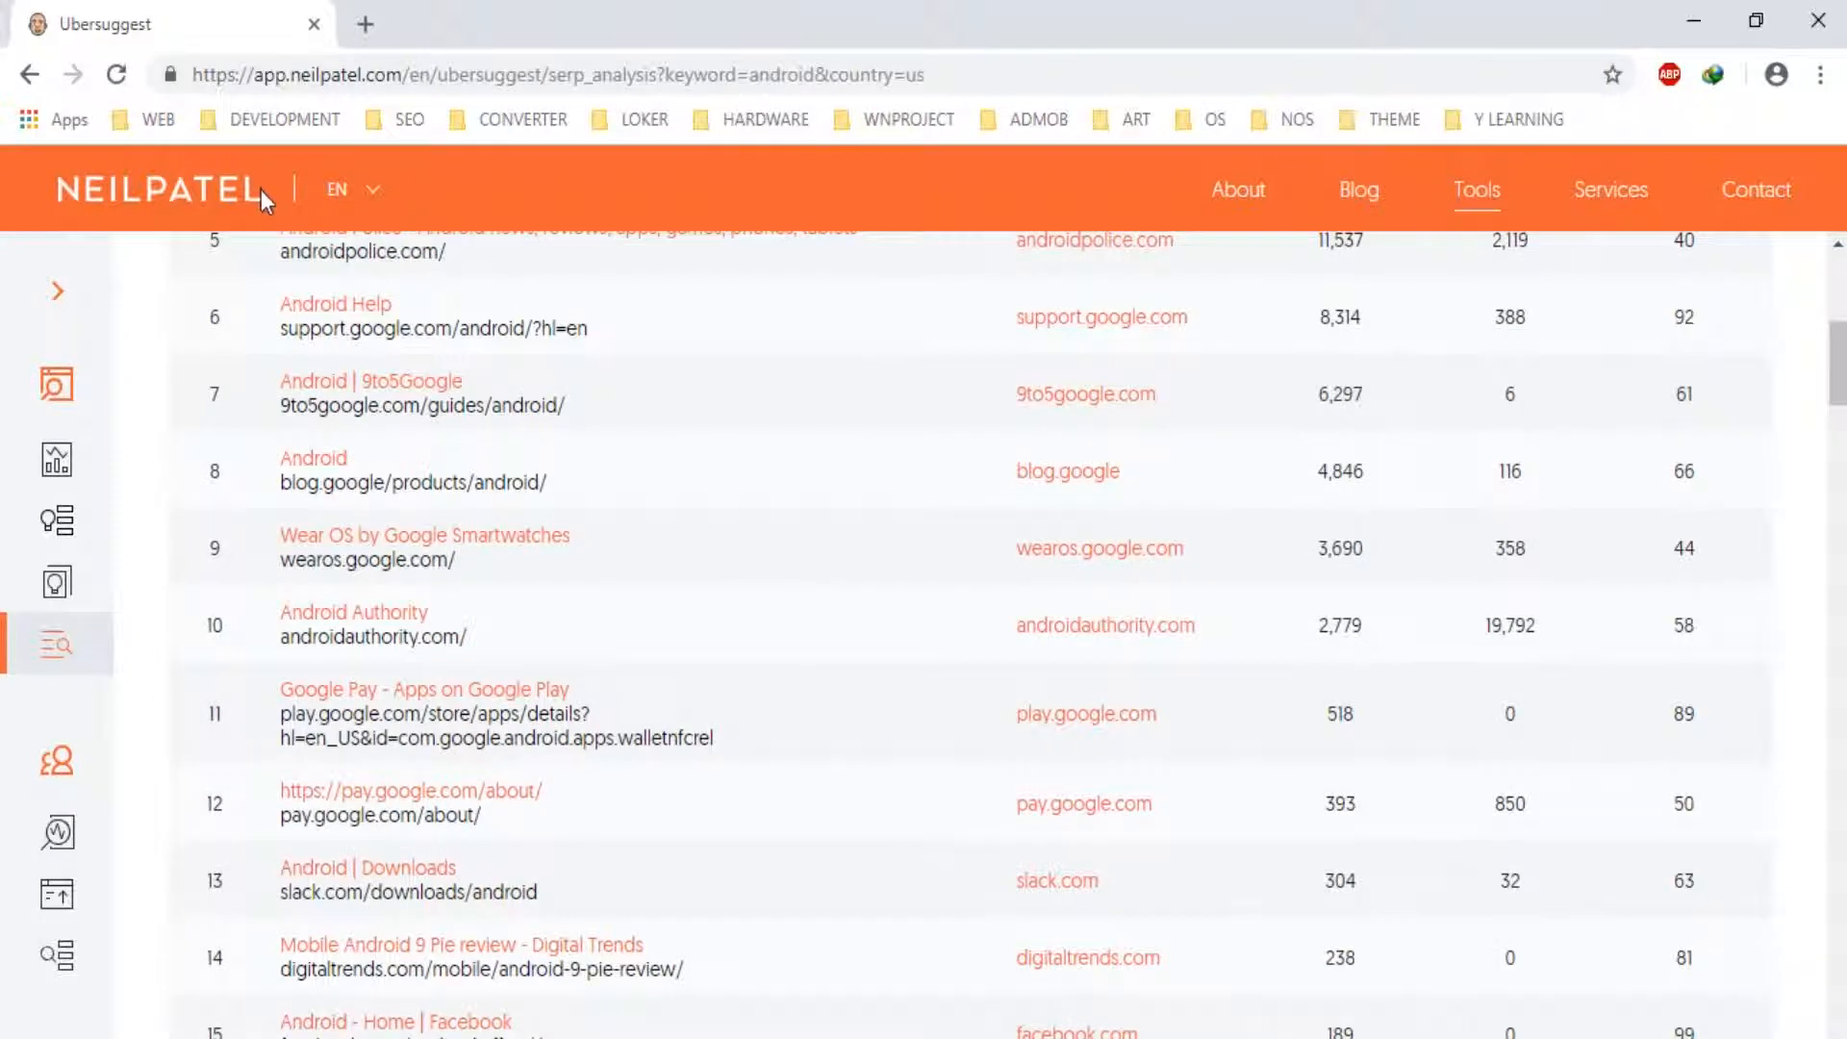
pyautogui.scroll(5, 385, 543)
pyautogui.scroll(3, 423, 549)
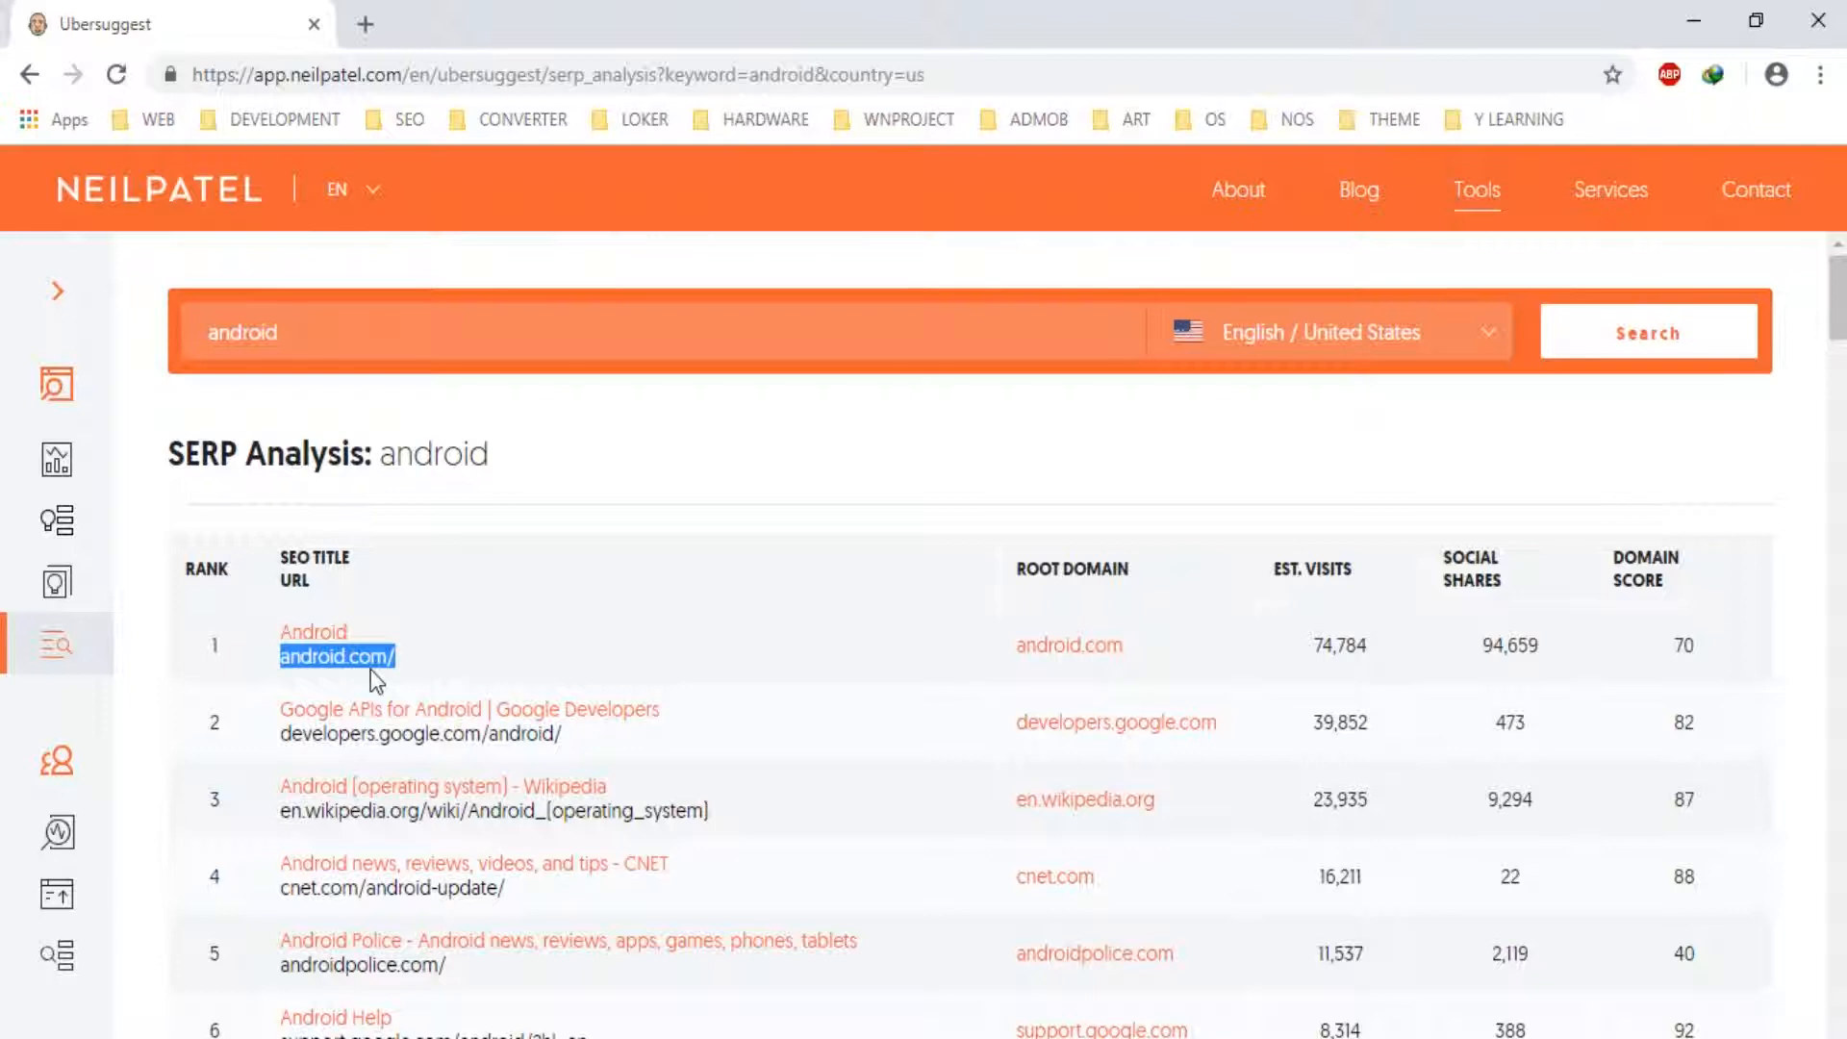
# Step: Return to the android keyword ideas, check the ranking chance in the overview and search for android 2019
pyautogui.click(30, 74)
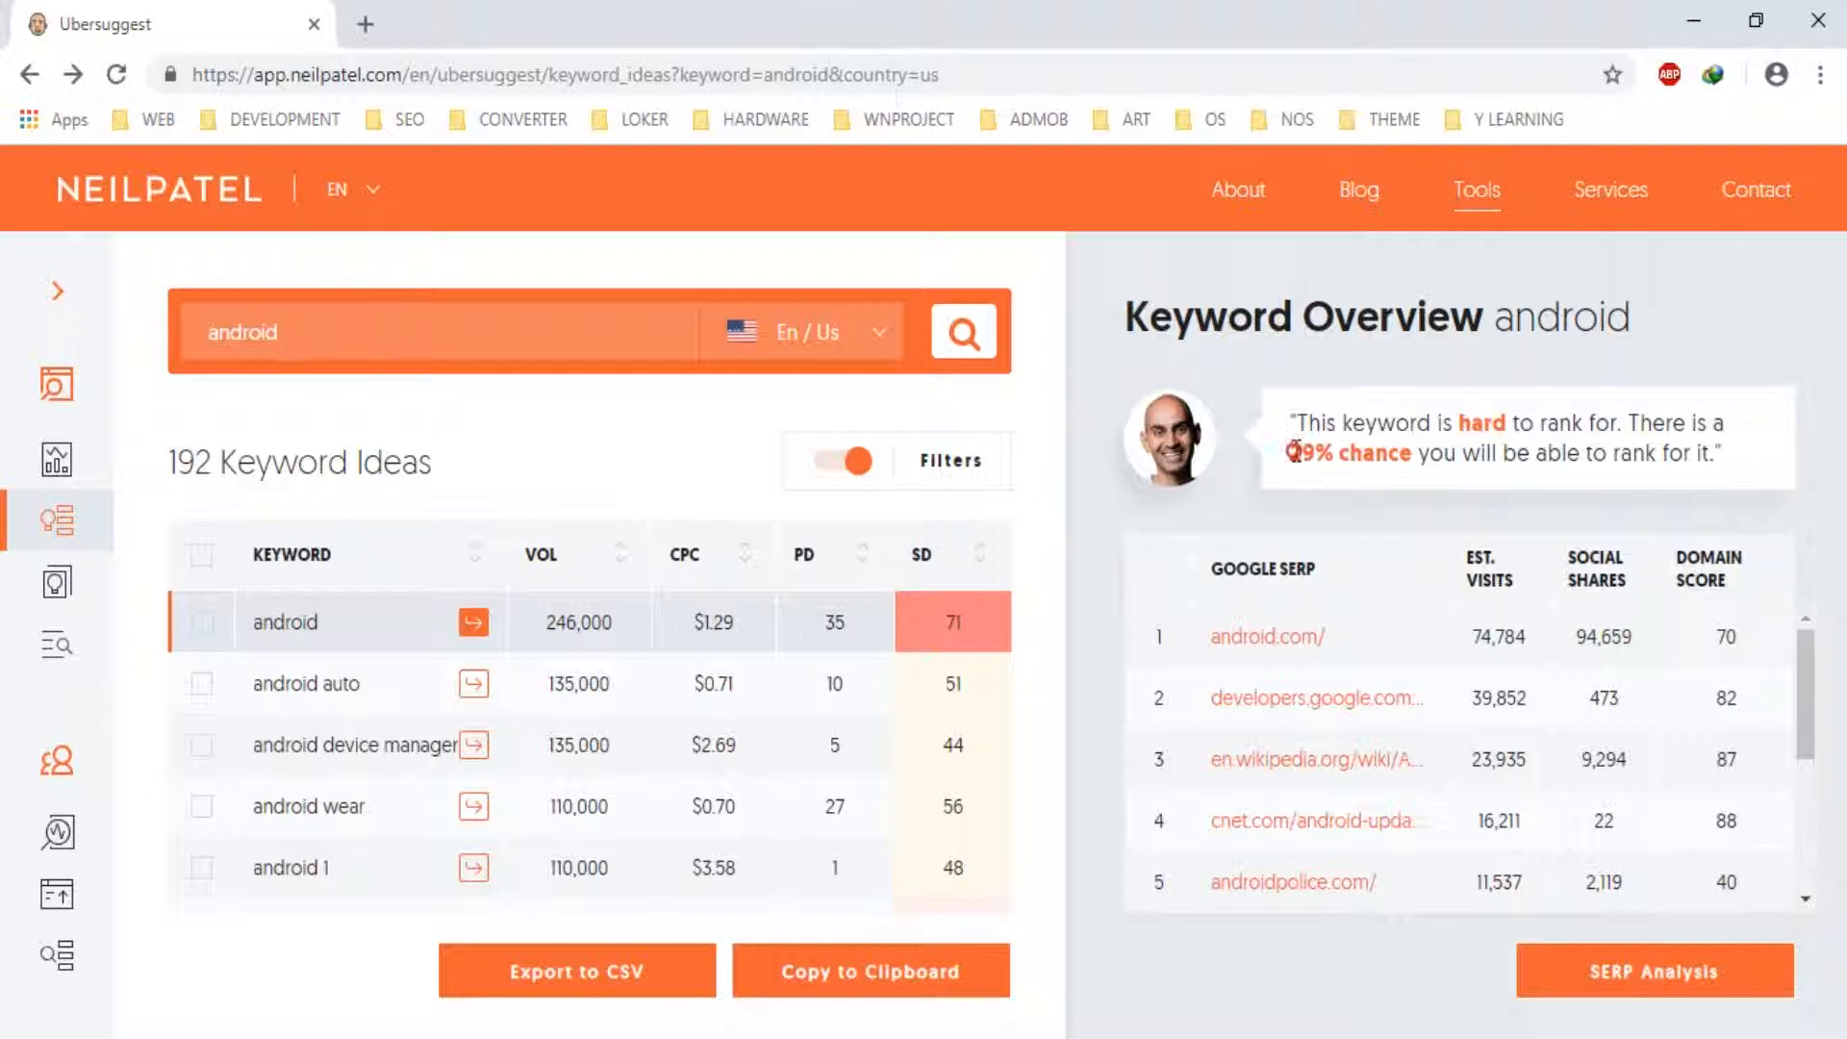
pyautogui.moveTo(1294, 451); pyautogui.dragTo(1732, 471)
pyautogui.click(401, 328)
pyautogui.press('Return')
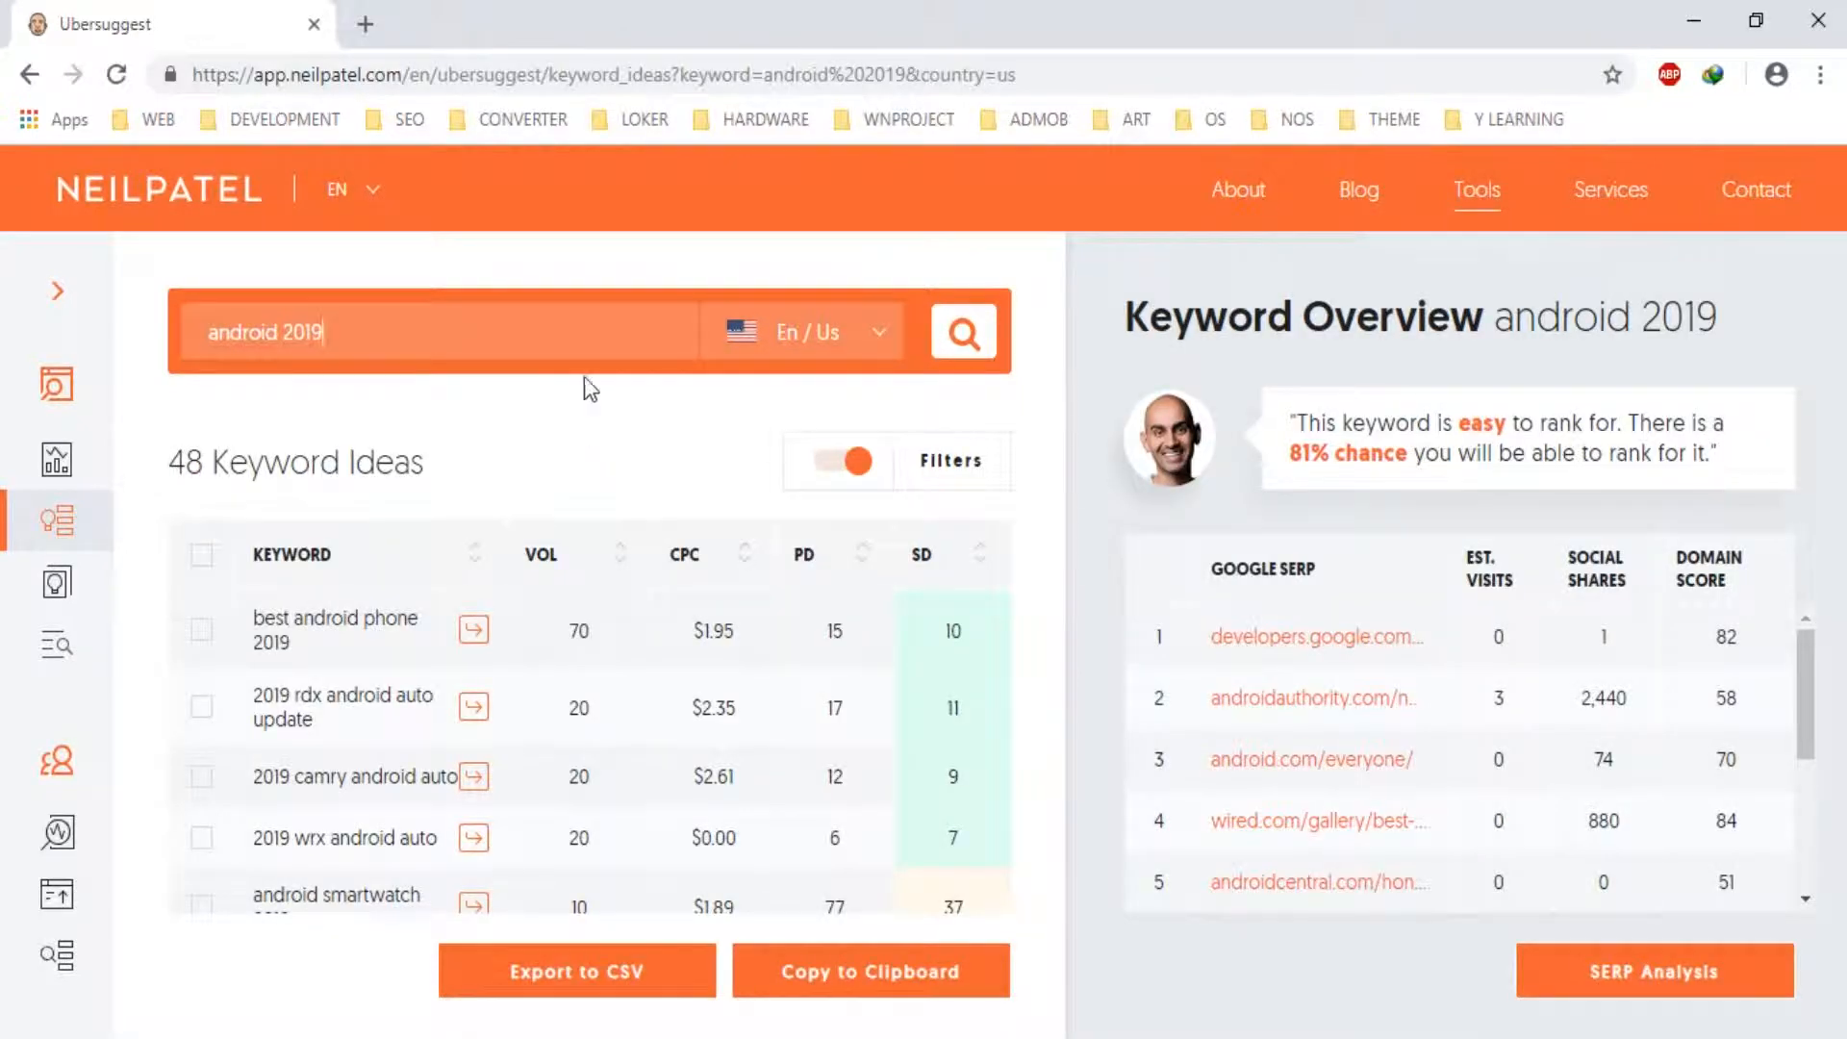
# Step: Look through the keyword ideas for android 2019, highlighting the ranking chance and the number of ideas
pyautogui.scroll(-10, 638, 668)
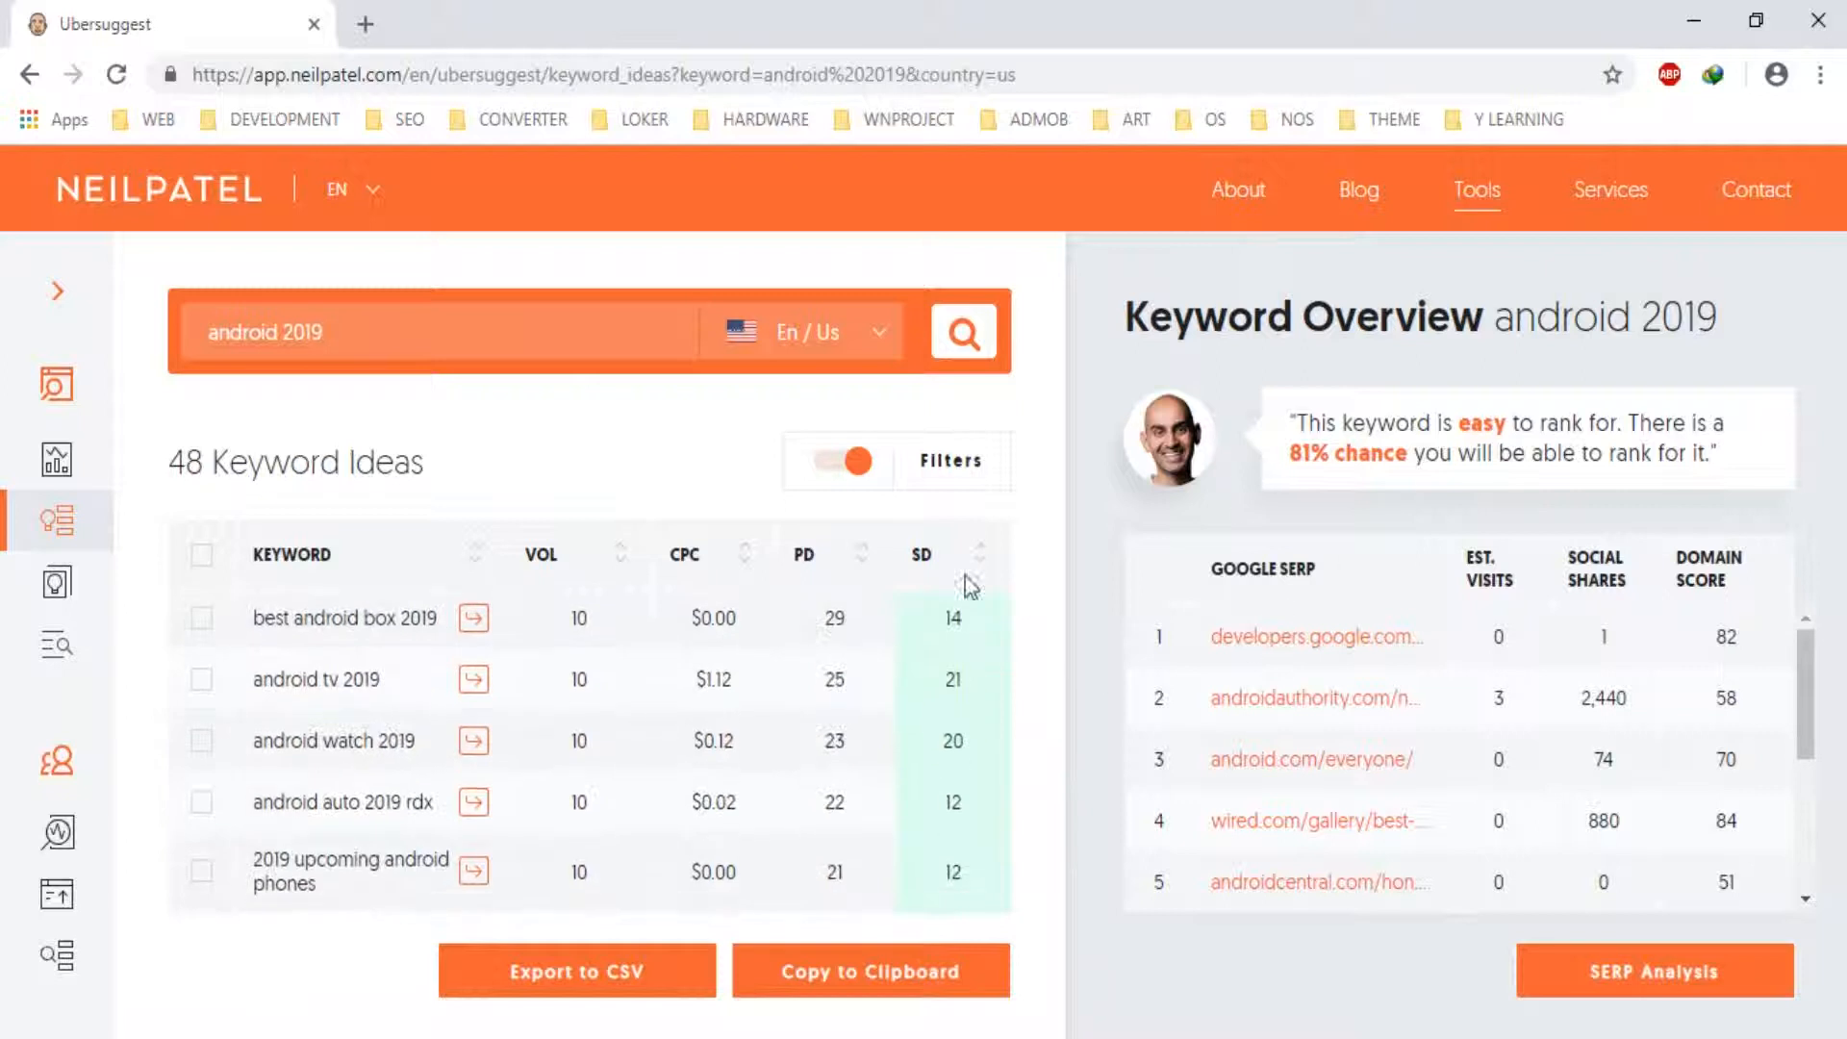
pyautogui.scroll(10, 399, 710)
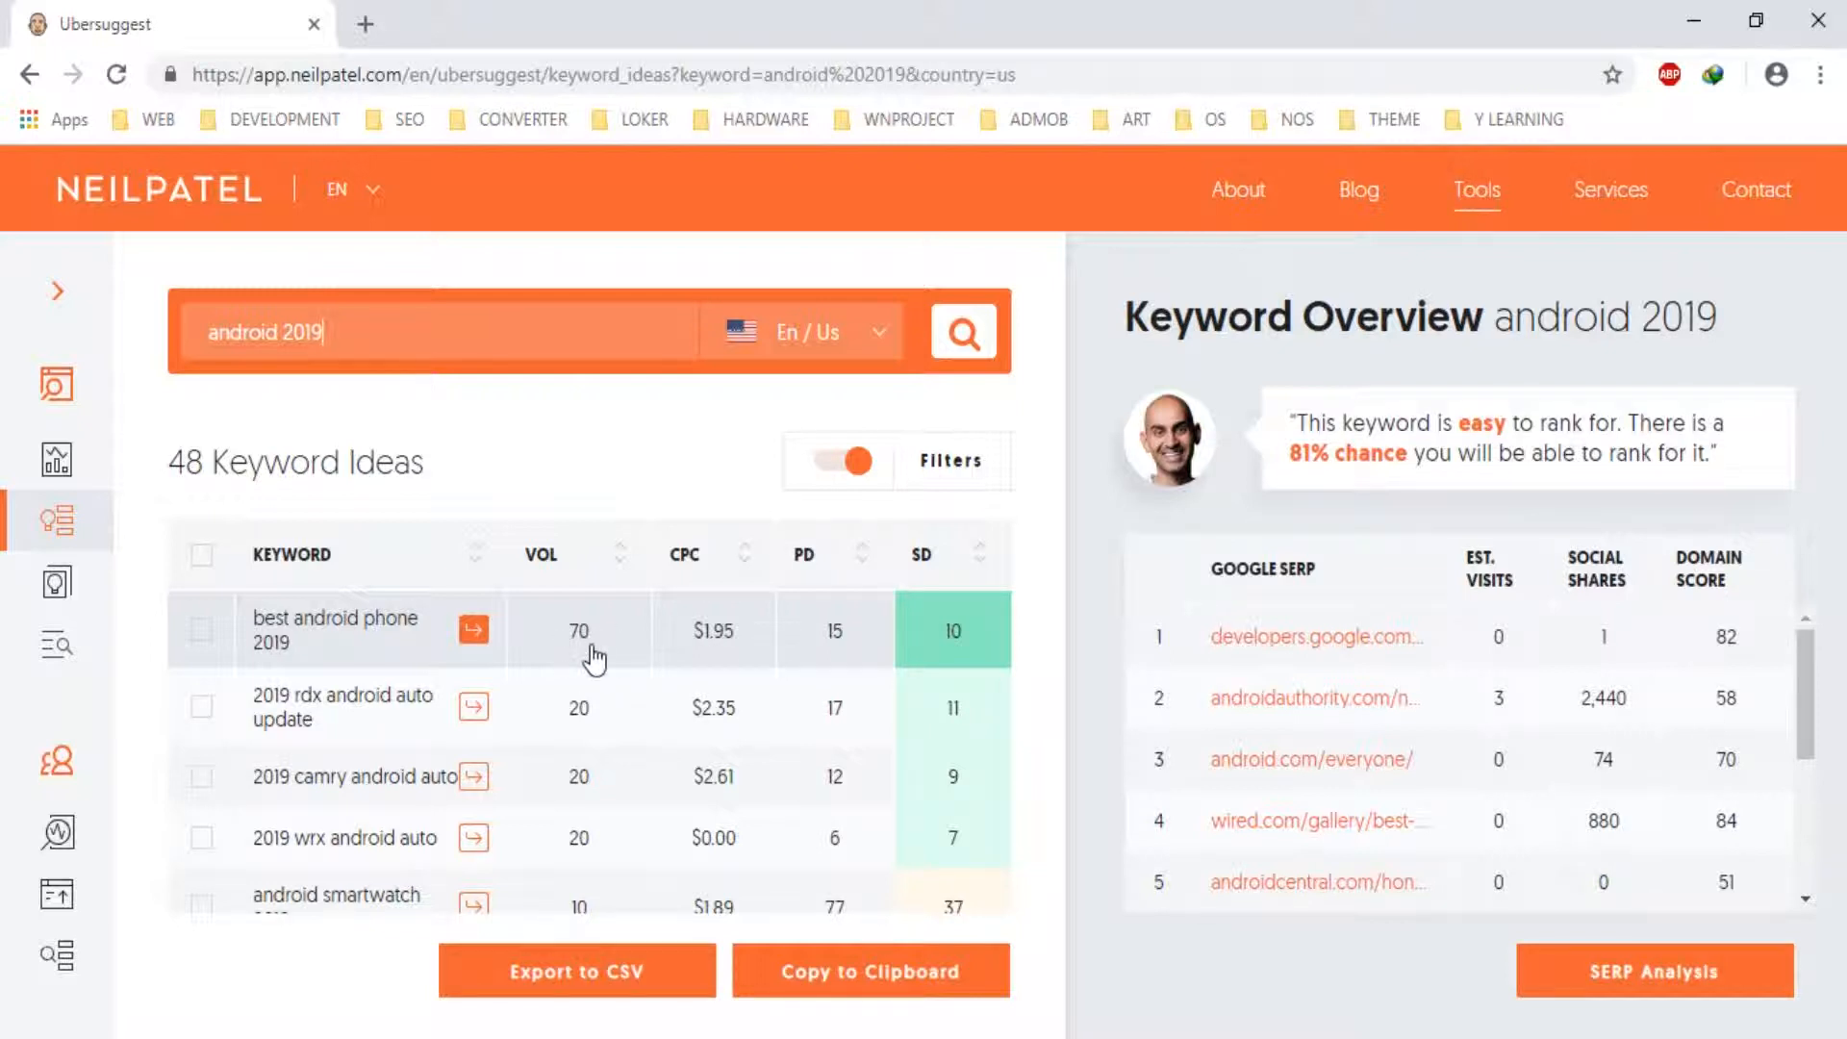
pyautogui.moveTo(1289, 463); pyautogui.dragTo(1416, 465)
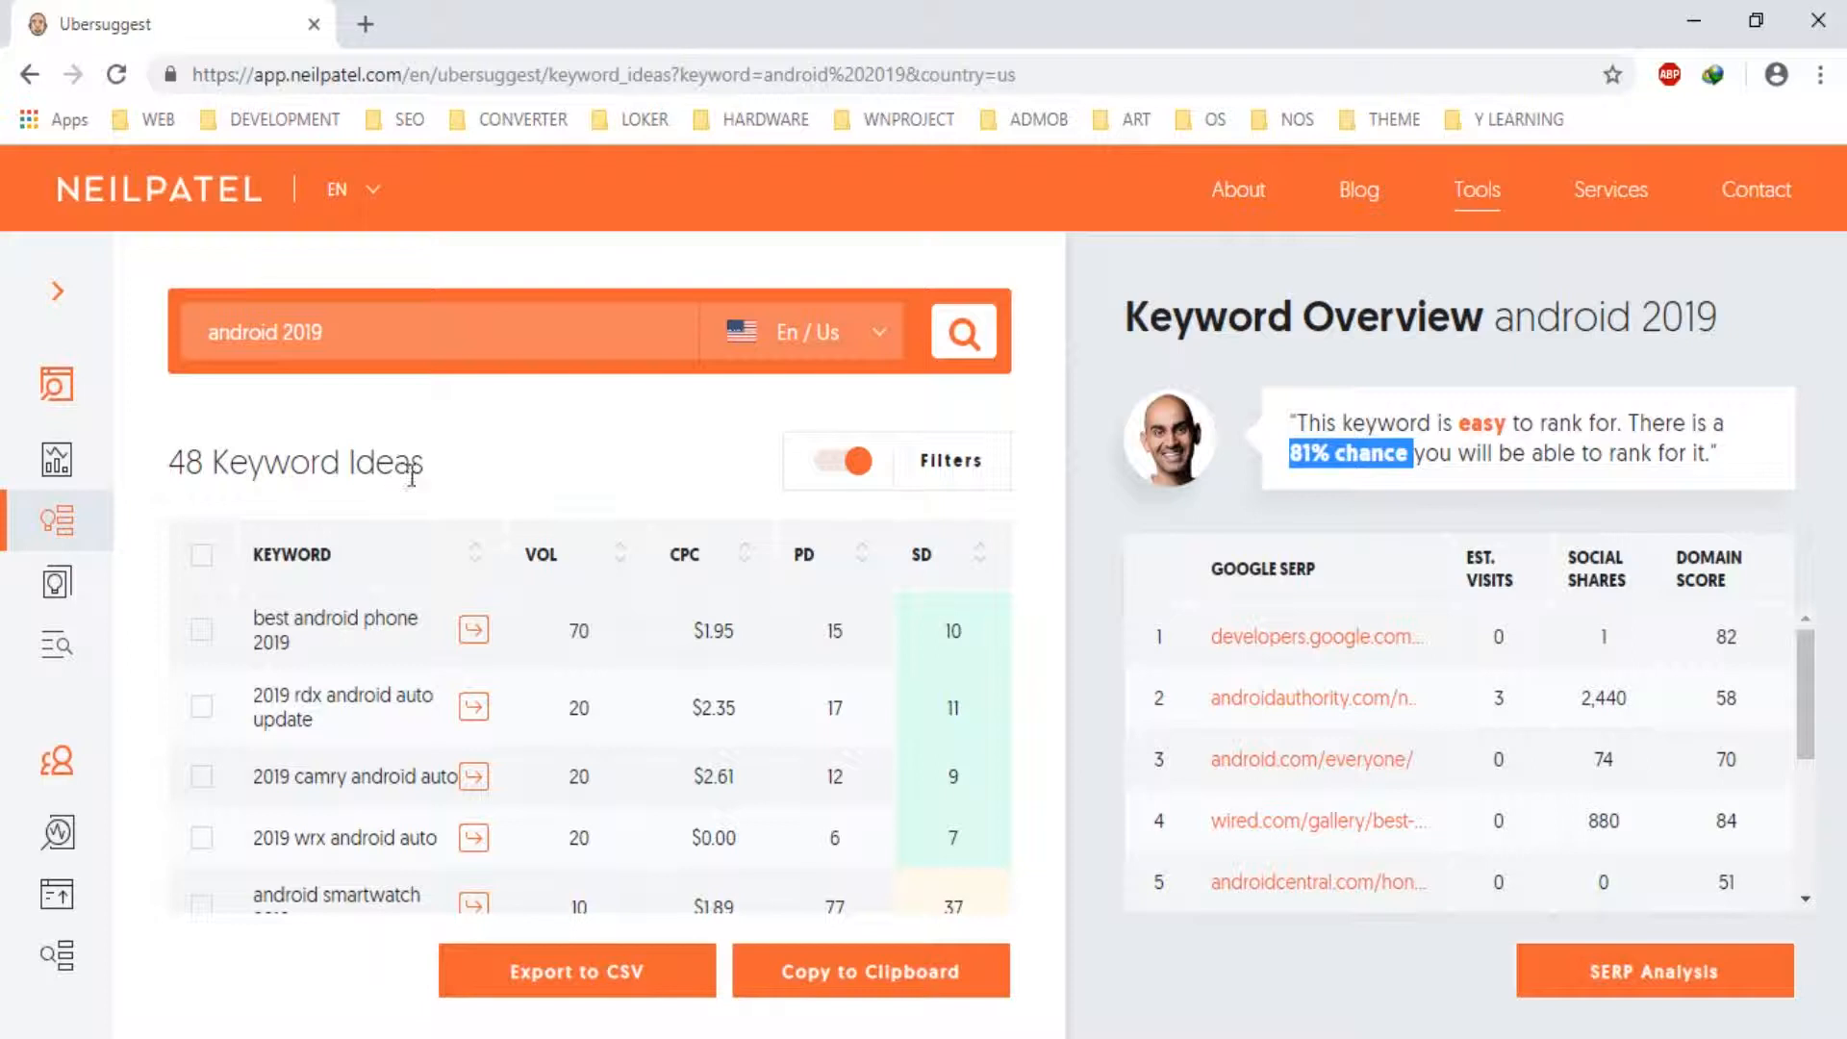
pyautogui.moveTo(472, 478); pyautogui.dragTo(166, 448)
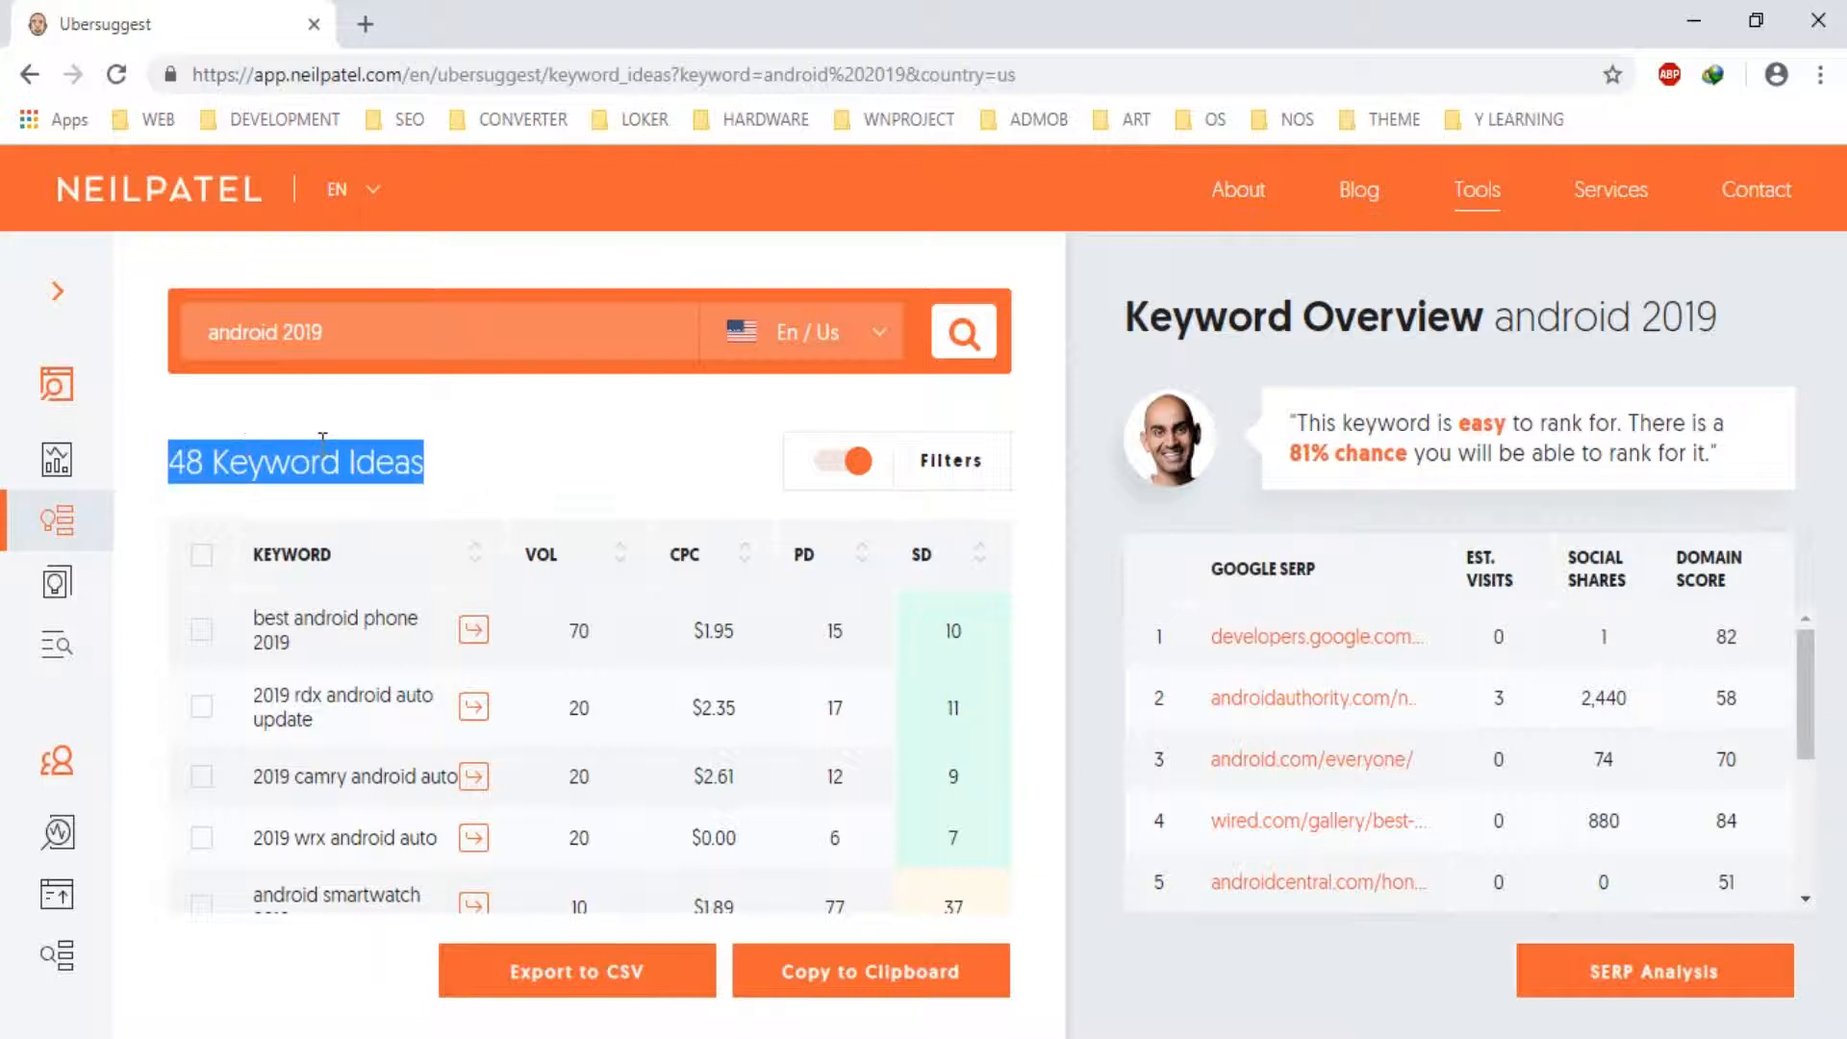